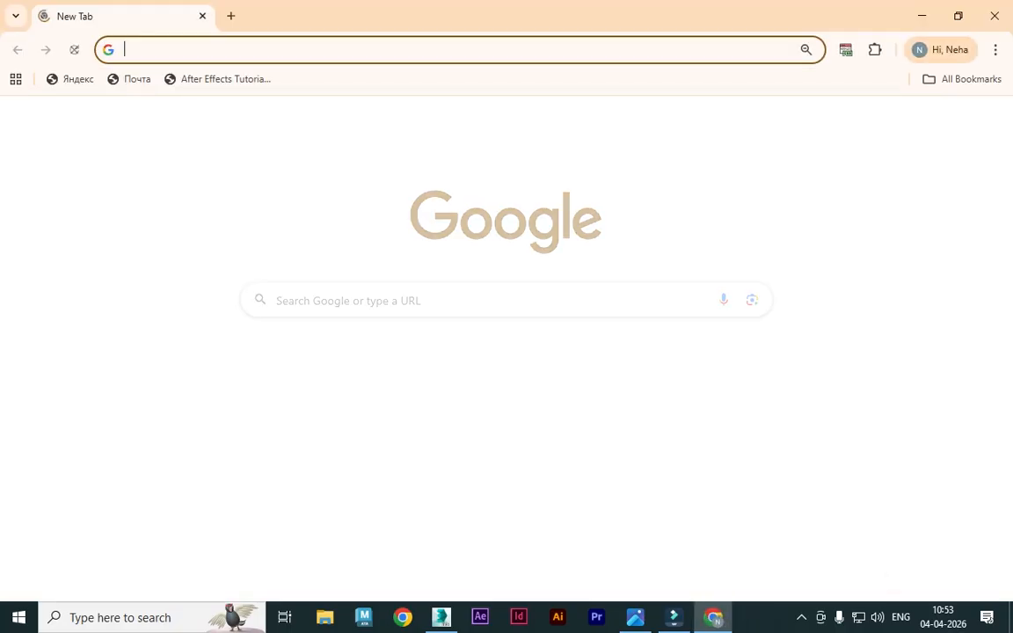
# - Search Google for "tornado fan" and show the image results
pyautogui.click(349, 300)
pyautogui.write('ta')
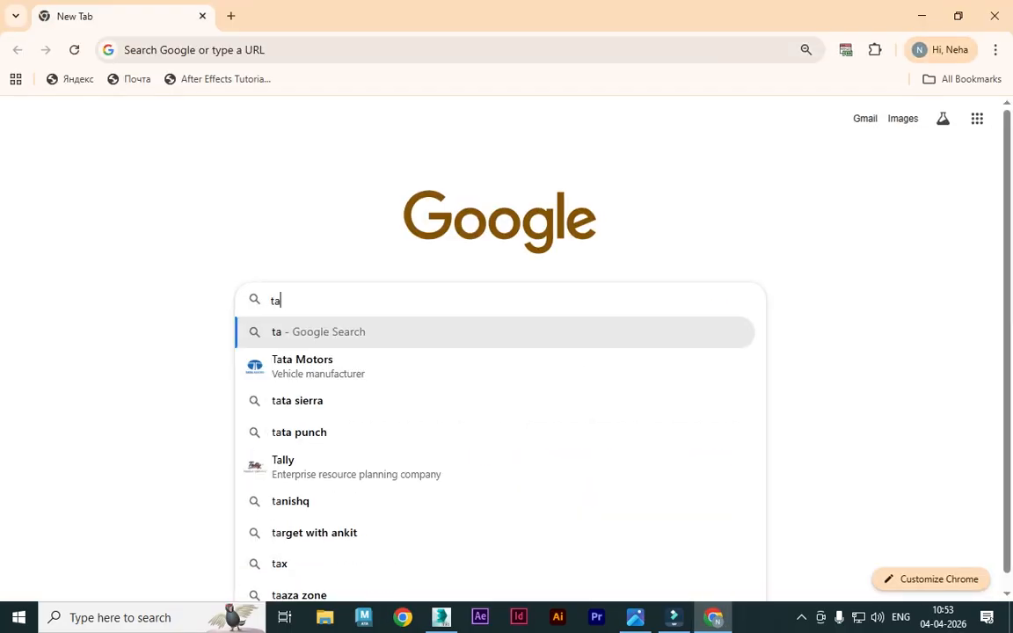
pyautogui.write('rronado')
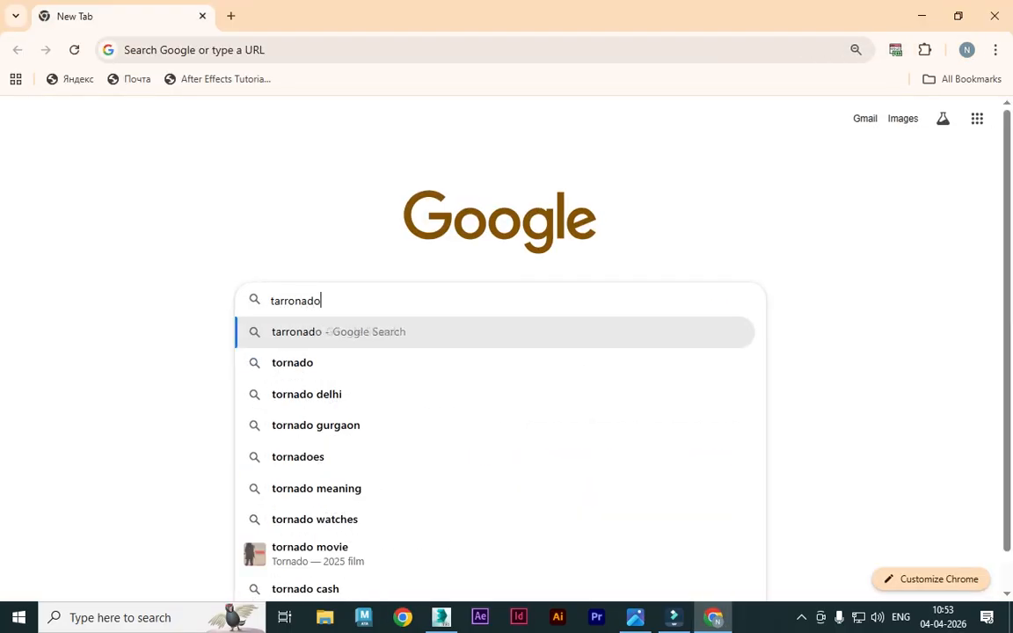
pyautogui.write(' fac')
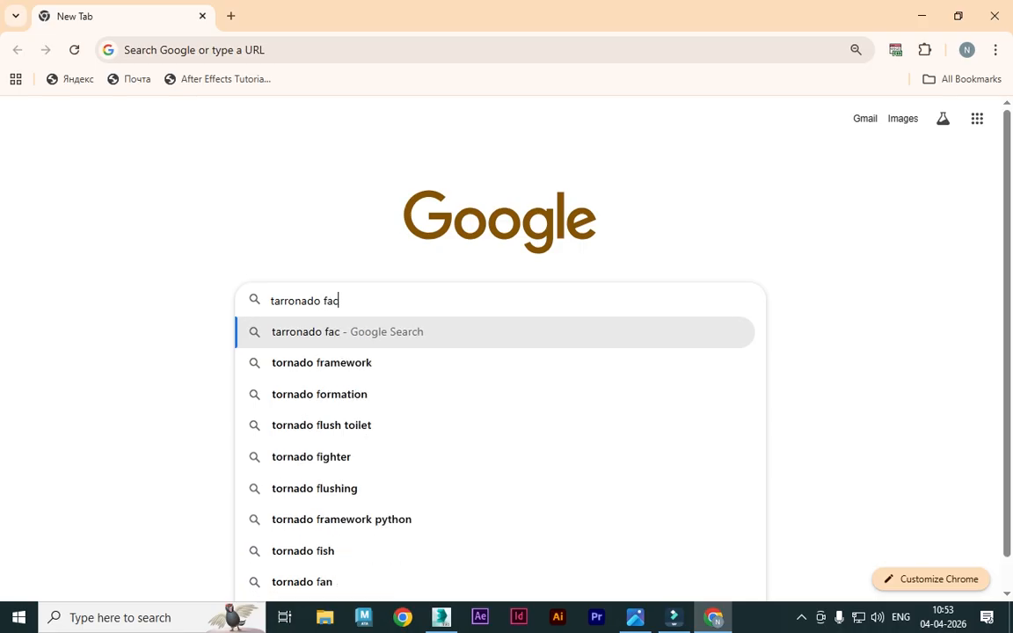
pyautogui.press('BackSpace')
pyautogui.write('n')
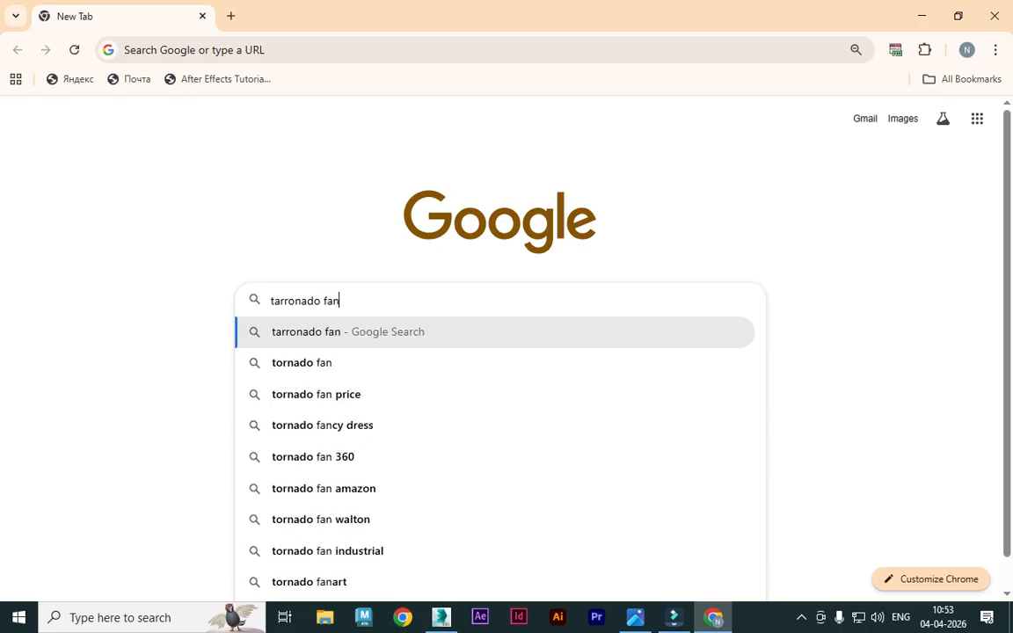
pyautogui.click(302, 363)
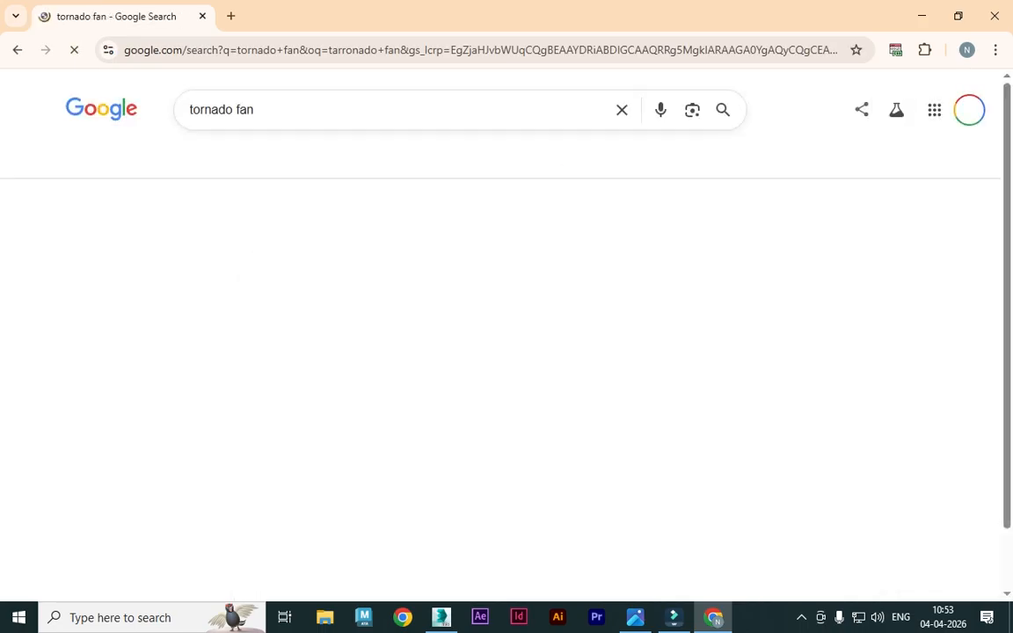
pyautogui.click(180, 161)
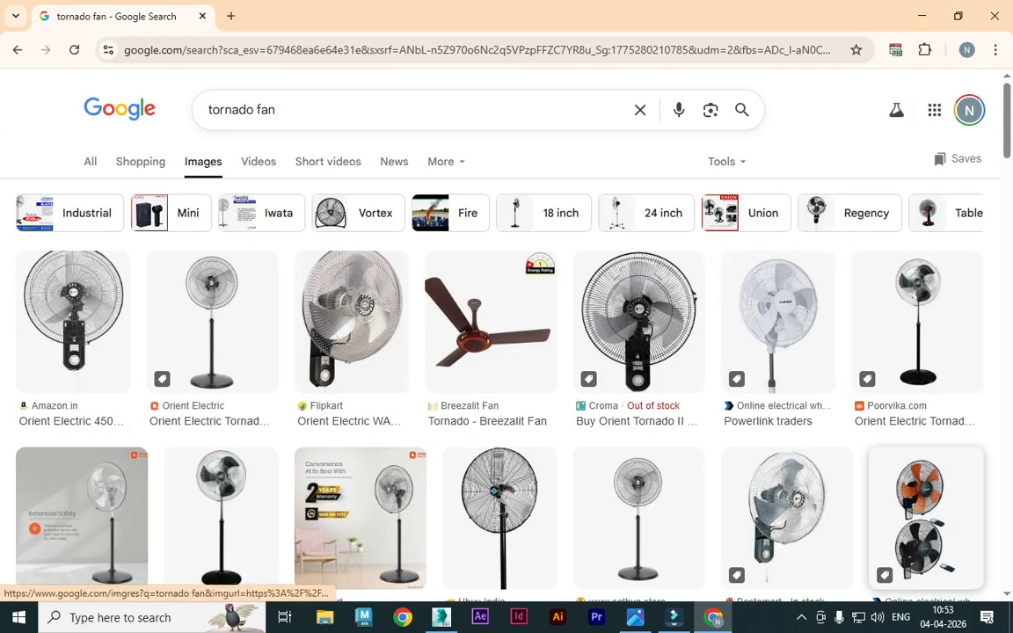
# - Browse the tornado fan image results for a pedestal fan reference and close the browser
pyautogui.scroll(-1, 639, 264)
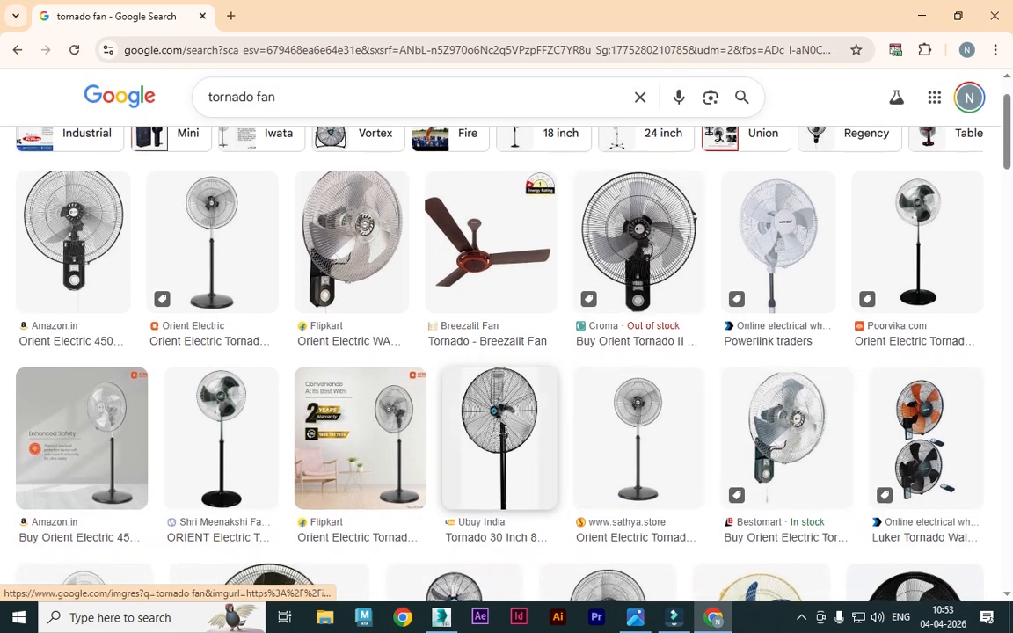
pyautogui.scroll(-2, 221, 280)
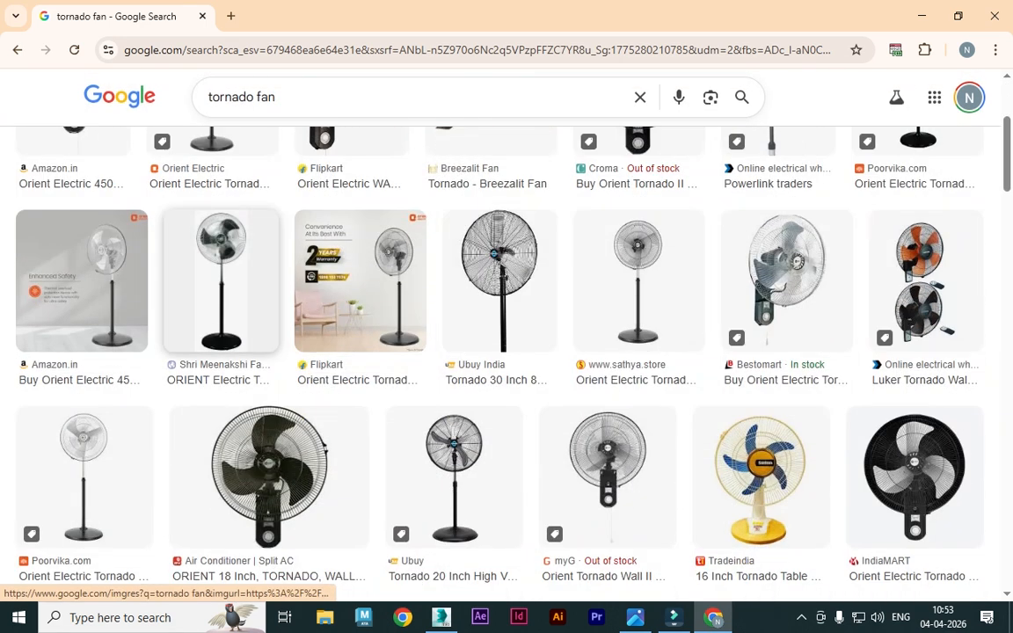
pyautogui.scroll(3, 765, 493)
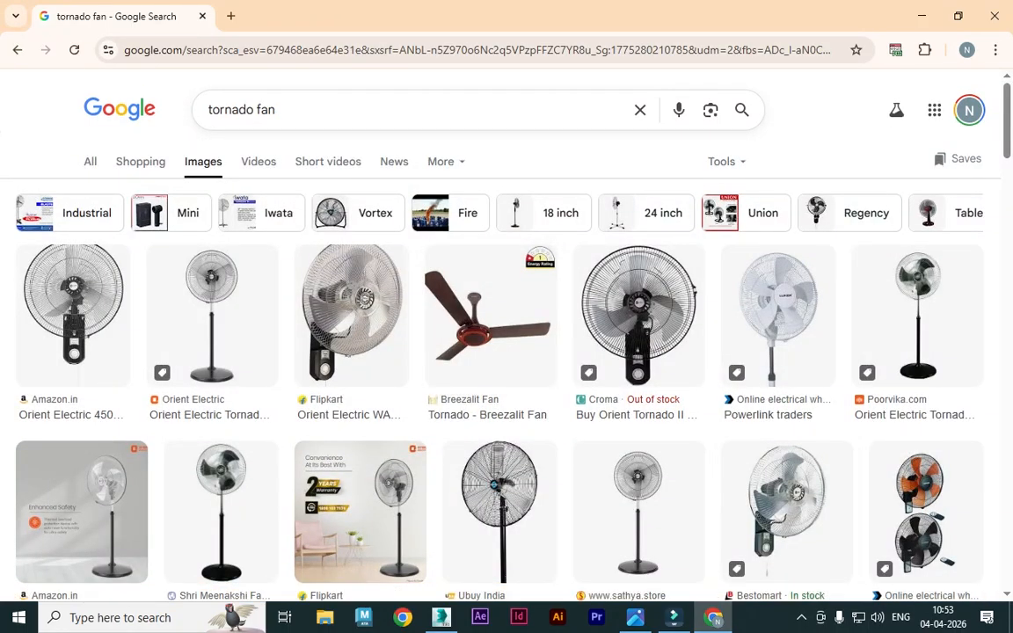
pyautogui.click(995, 16)
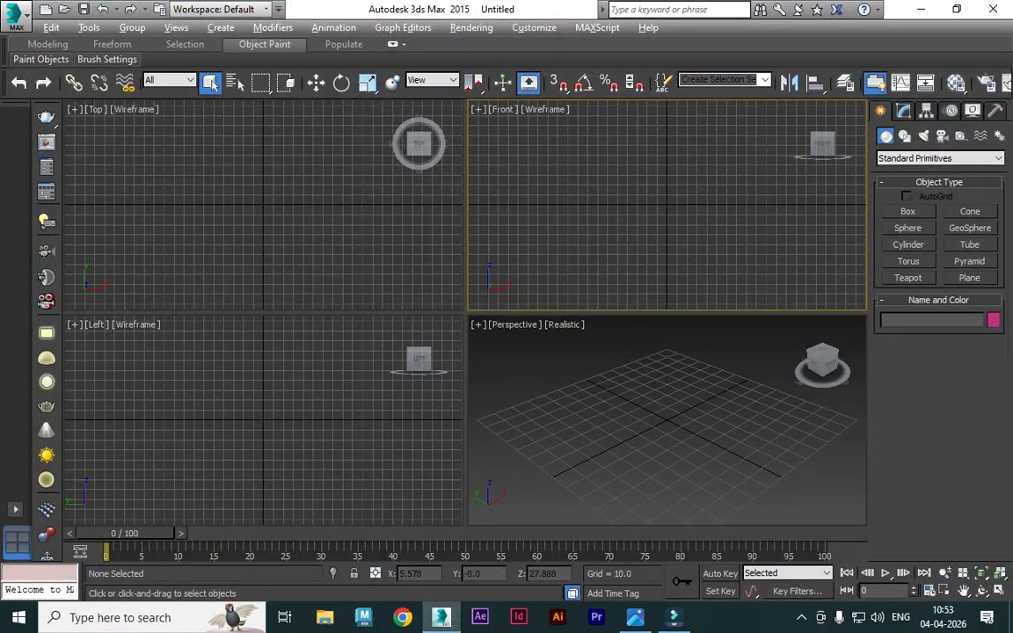
# - Maximize the Front viewport and examine the fan cage and stand in the torando fan.jpg reference photo
pyautogui.hotkey('alt', 'w')
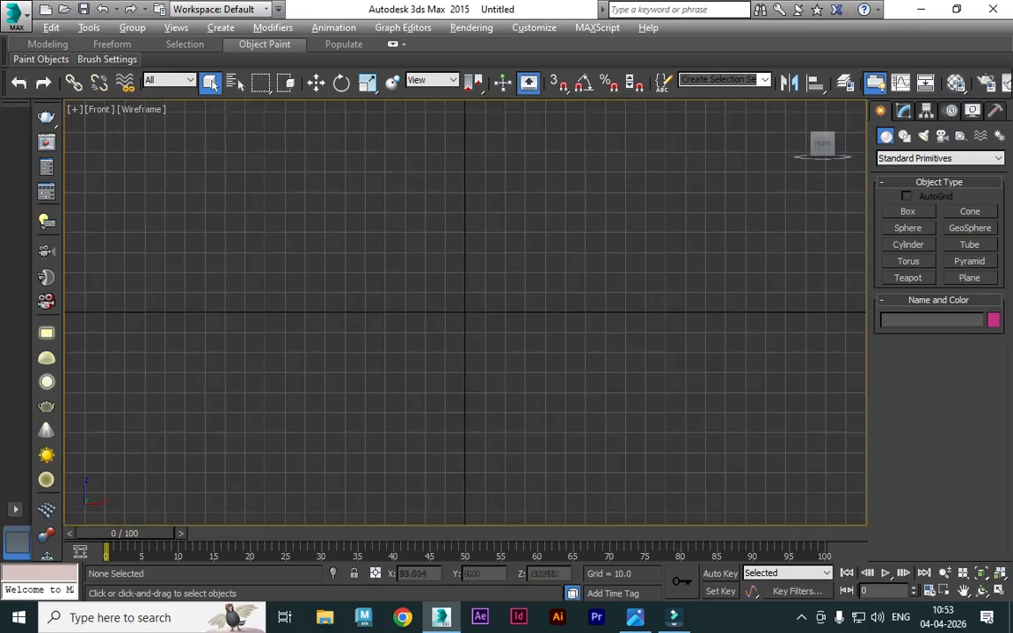
pyautogui.click(635, 617)
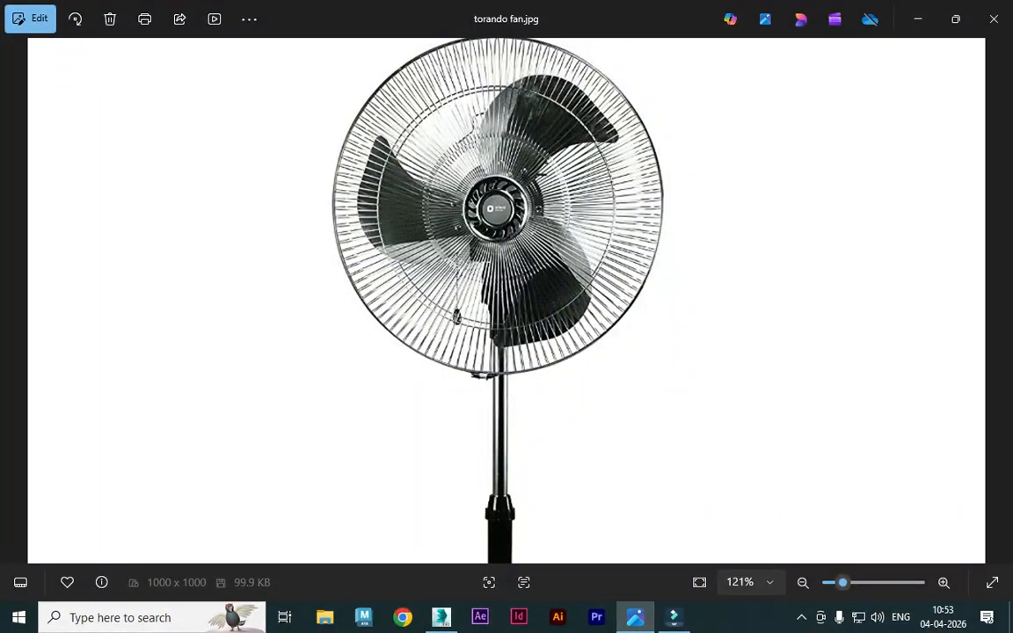
pyautogui.moveTo(506, 272); pyautogui.dragTo(506, 299)
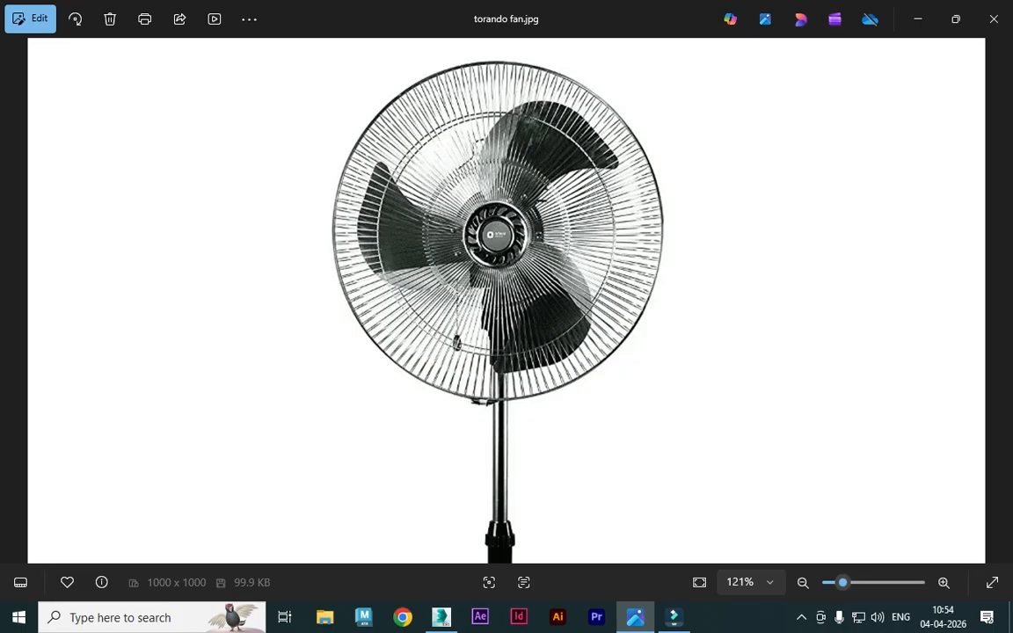
pyautogui.moveTo(506, 510); pyautogui.dragTo(506, 419)
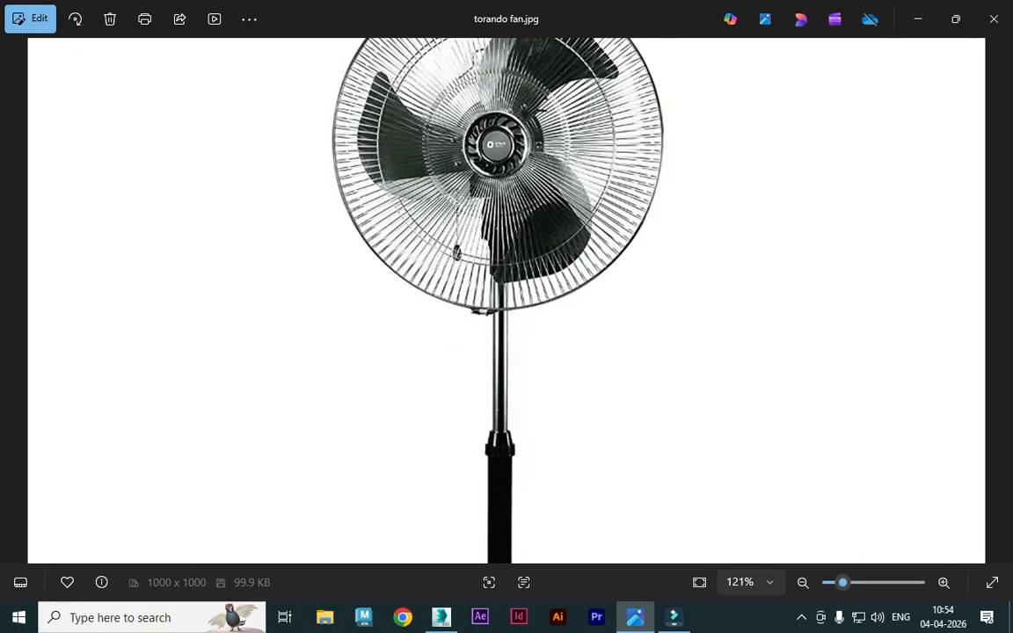
# - Draw a tall plane about 221 long and 121 wide in the Front viewport of 3ds Max
pyautogui.click(442, 618)
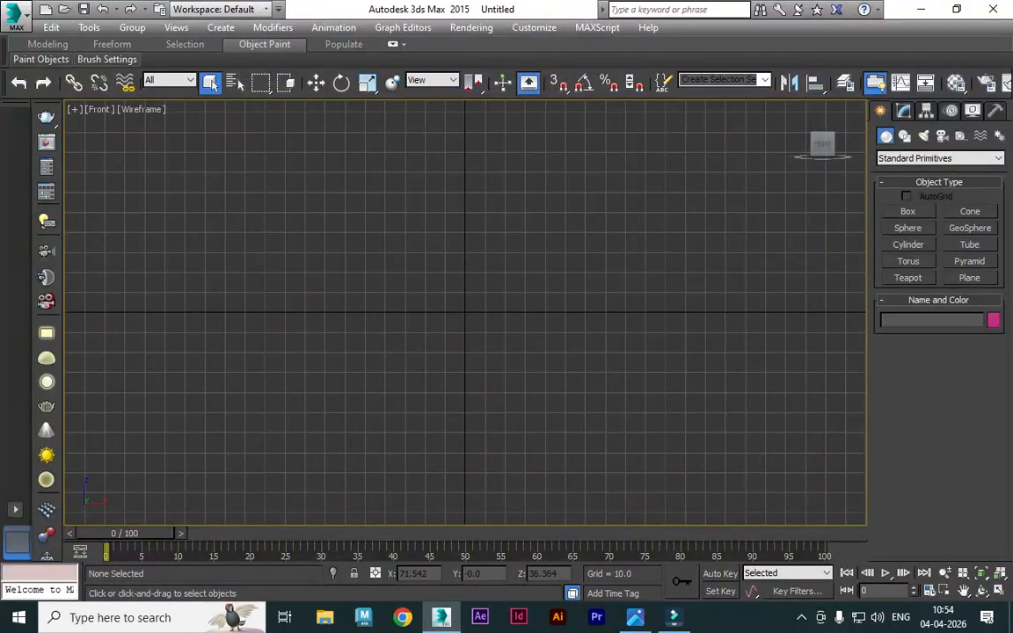
pyautogui.click(970, 278)
pyautogui.moveTo(345, 121)
pyautogui.mouseDown()
pyautogui.moveTo(489, 557)
pyautogui.moveTo(625, 553)
pyautogui.moveTo(589, 564)
pyautogui.mouseUp()
pyautogui.press('w')
pyautogui.scroll(-3, 507, 282)
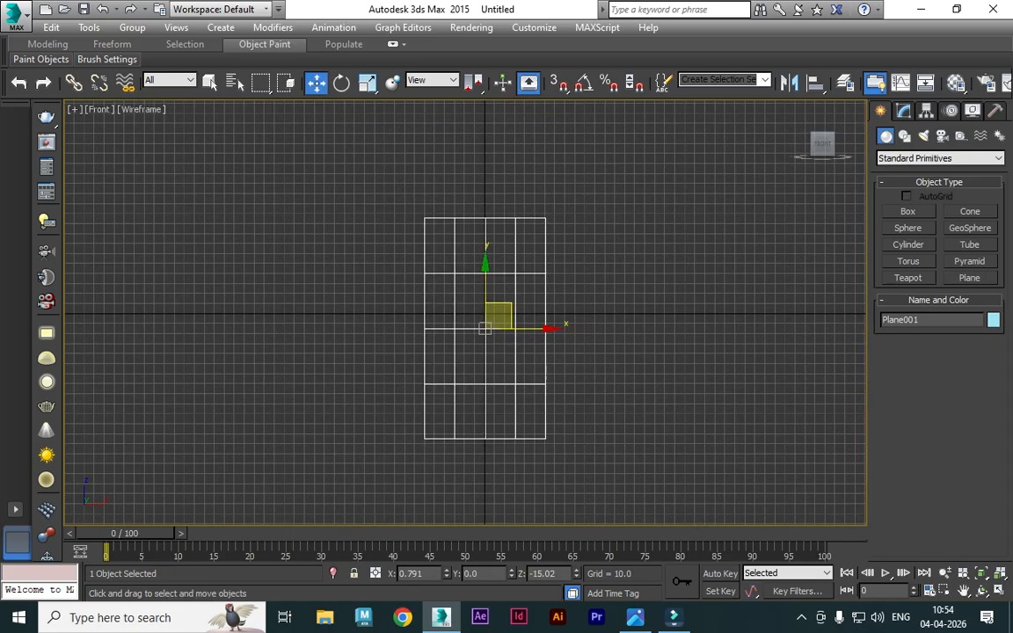
# - Set the plane's length and width segments to 1 and enlarge it to about 285 by 169
pyautogui.click(904, 111)
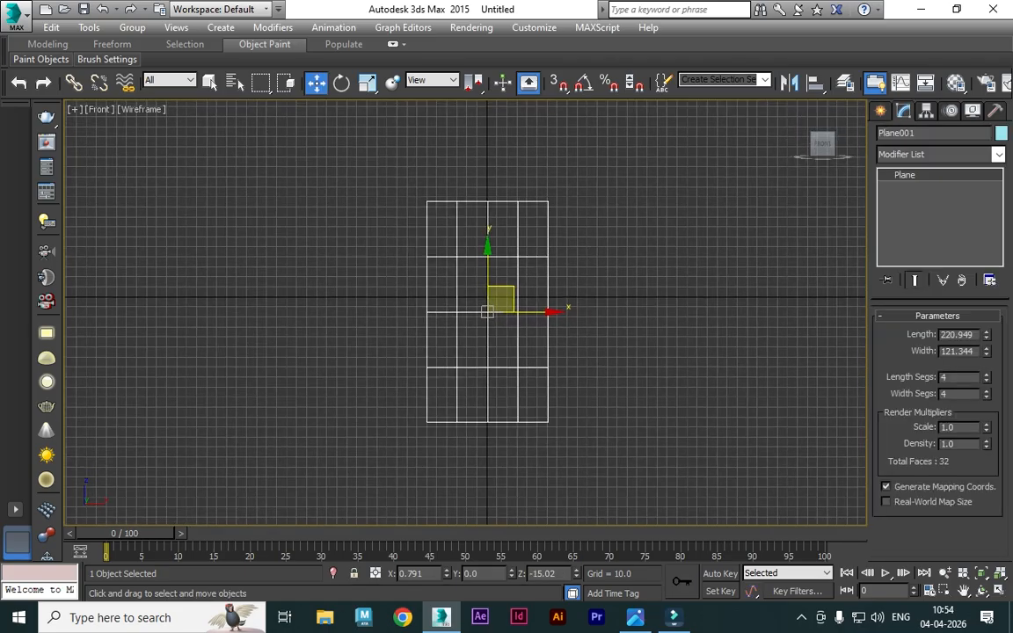
pyautogui.rightClick(987, 379)
pyautogui.rightClick(987, 395)
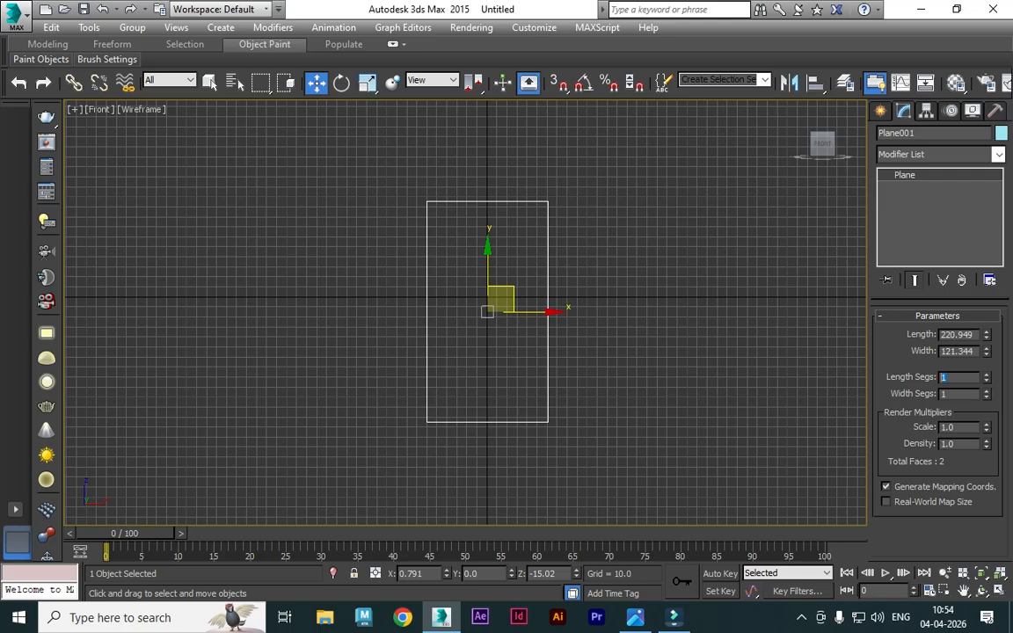
pyautogui.moveTo(987, 335); pyautogui.dragTo(987, 295)
pyautogui.moveTo(987, 351); pyautogui.dragTo(987, 322)
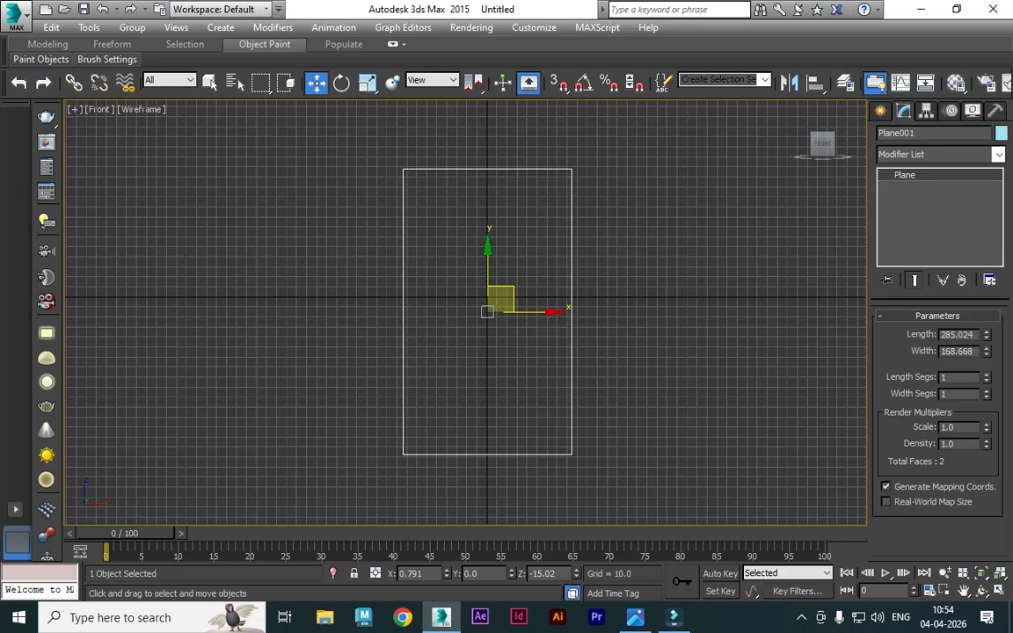
# - Switch the Front viewport to Shaded display and raise the plane to about Z 17.4
pyautogui.click(143, 109)
pyautogui.click(176, 145)
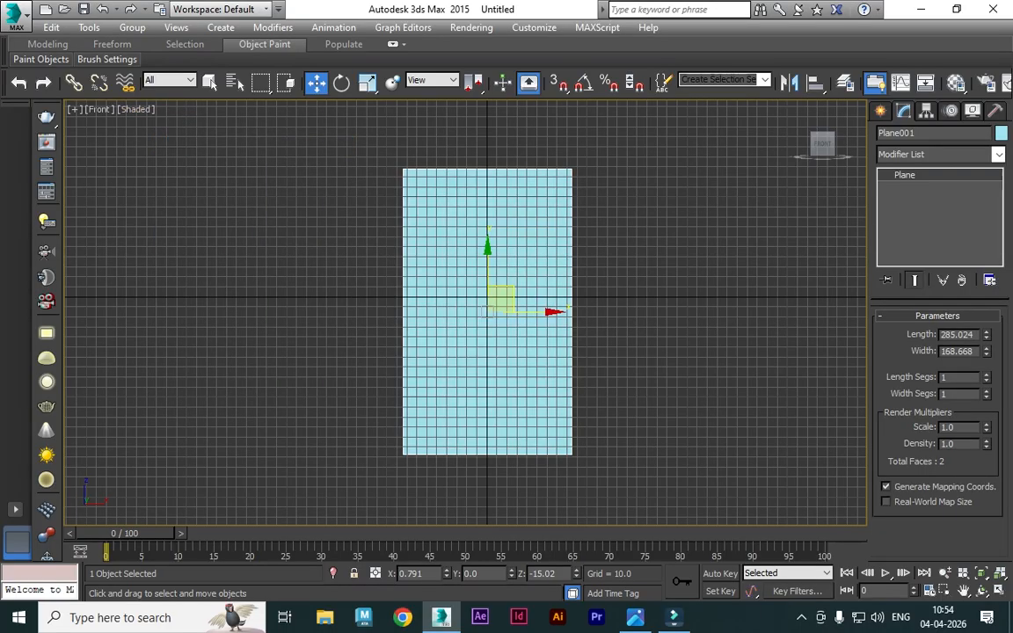
pyautogui.moveTo(487, 310); pyautogui.dragTo(488, 280)
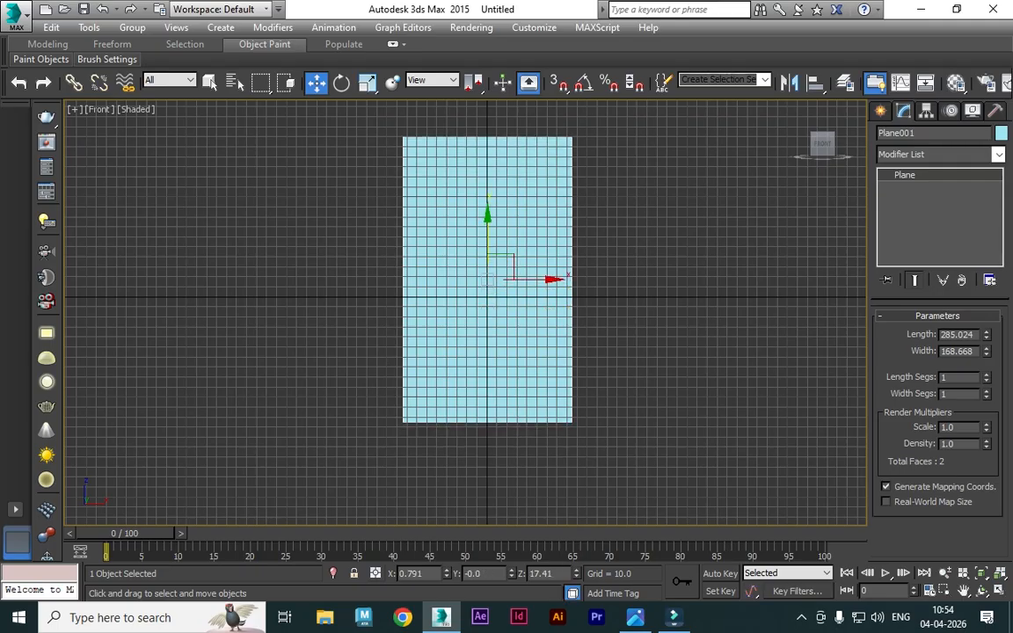
# - Apply the torando fan image from the recent files in File Explorer to the plane
pyautogui.press('super+e')
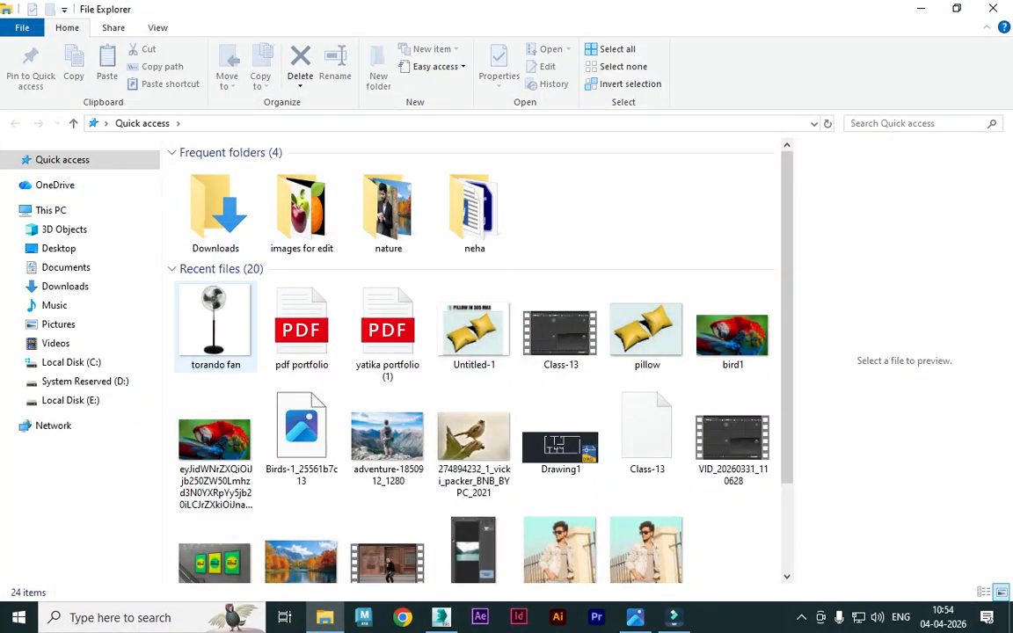
pyautogui.moveTo(215, 326); pyautogui.dragTo(442, 617)
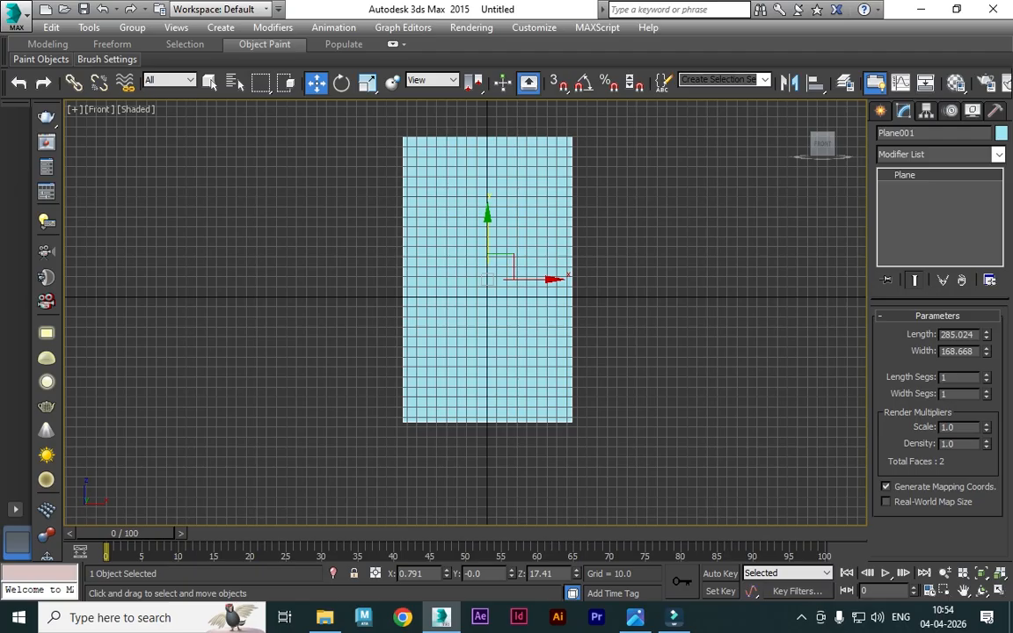
# - Resize the plane to a length of about 313.5 and widen it beyond 274 to correct the fan image's proportions
pyautogui.moveTo(986, 351); pyautogui.dragTo(987, 290)
pyautogui.moveTo(986, 334)
pyautogui.mouseDown()
pyautogui.moveTo(986, 322)
pyautogui.moveTo(986, 337)
pyautogui.mouseUp()
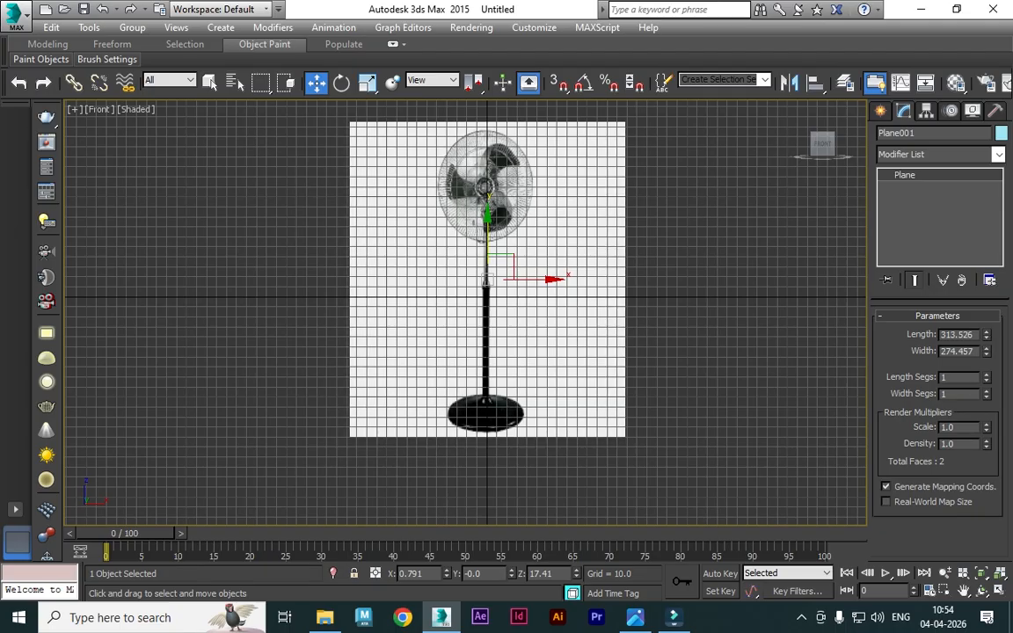
pyautogui.hotkey('ctrl', 'd')
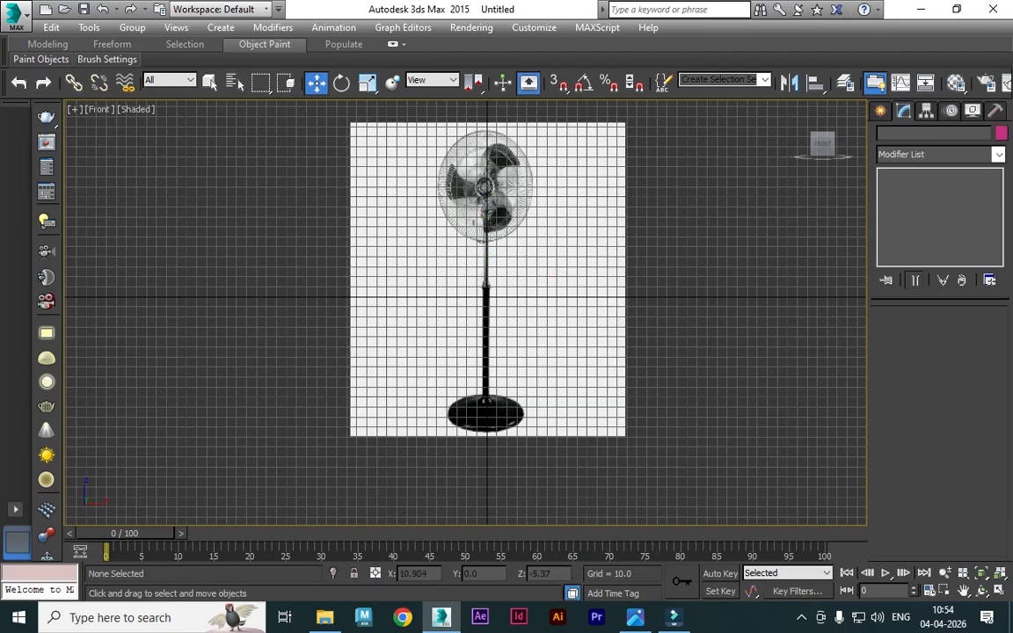
pyautogui.scroll(3, 466, 312)
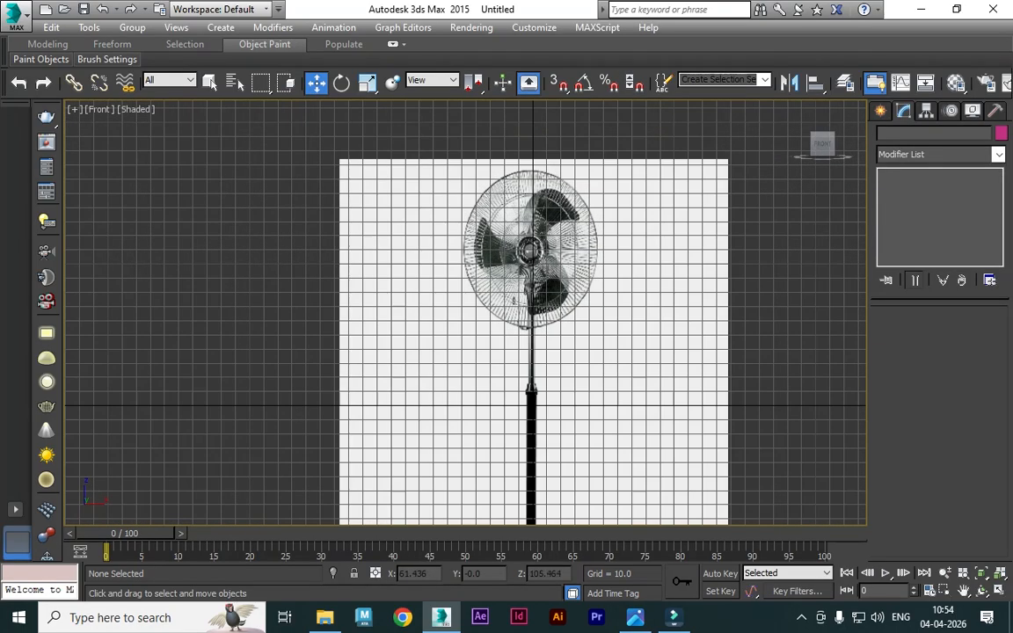
pyautogui.click(595, 228)
pyautogui.moveTo(987, 351); pyautogui.dragTo(987, 344)
pyautogui.click(787, 329)
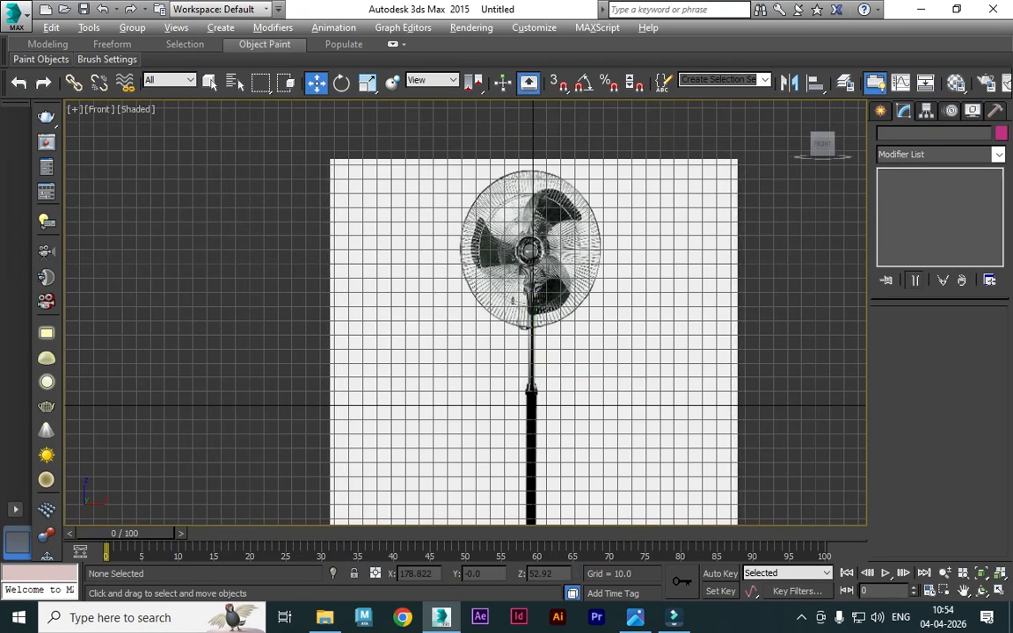
# - Check the textured reference plane in the Perspective viewport and return to the Front viewport
pyautogui.hotkey('alt', 'w')
pyautogui.click(826, 418)
pyautogui.hotkey('alt', 'w')
pyautogui.scroll(-5, 586, 385)
pyautogui.hotkey('alt', 'w')
pyautogui.click(563, 255)
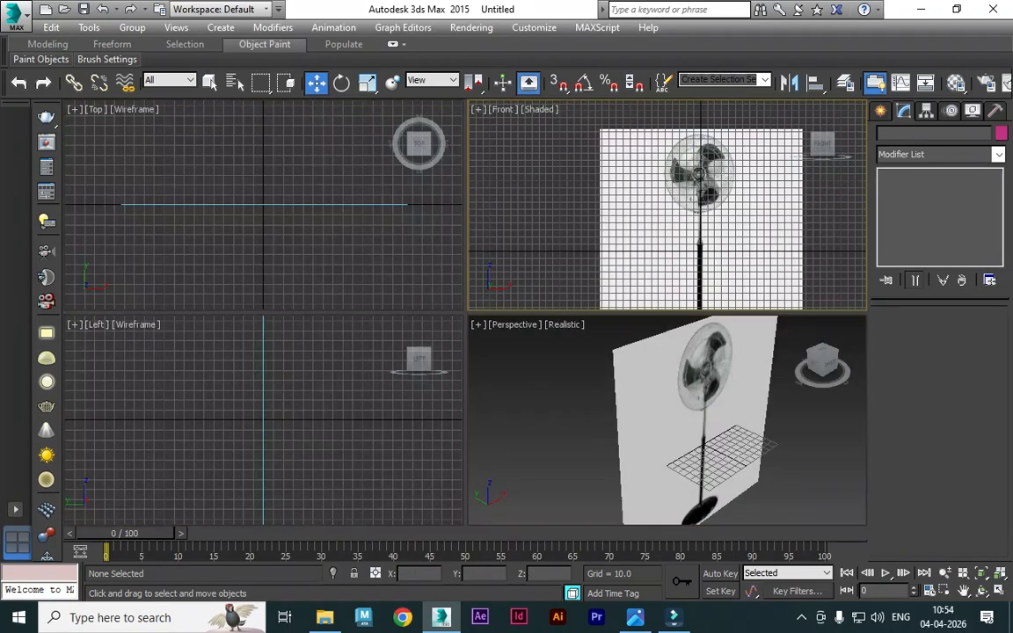
# - Create a sphere with a radius of about 54.9 over the fan cage in the Front viewport and align it with the cage
pyautogui.hotkey('alt', 'w')
pyautogui.scroll(-4, 440, 225)
pyautogui.moveTo(268, 232); pyautogui.dragTo(507, 234, button='middle')
pyautogui.scroll(2, 508, 234)
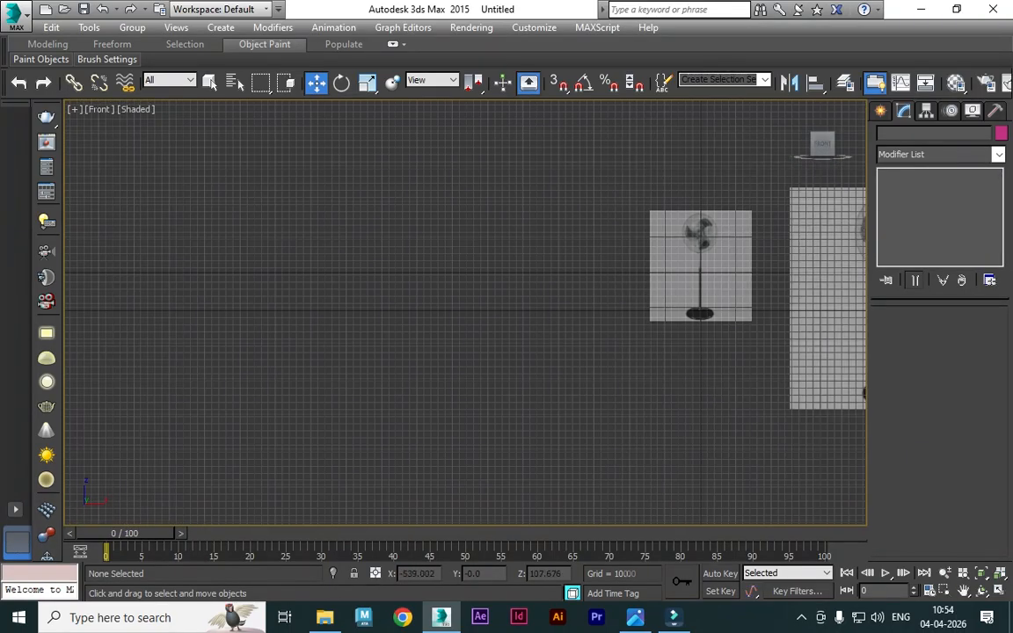
pyautogui.click(882, 111)
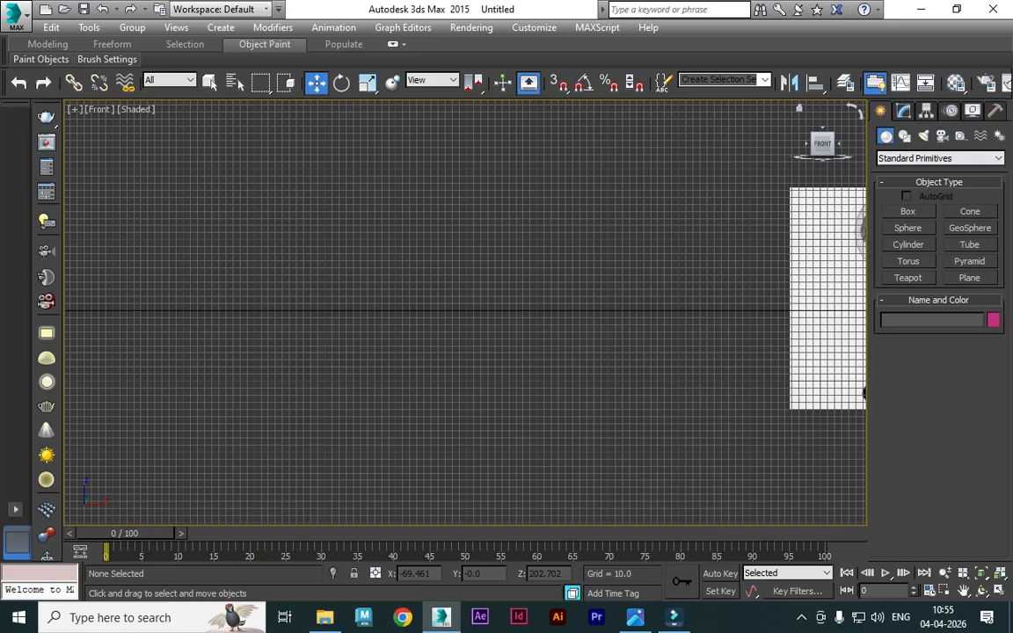
pyautogui.click(908, 228)
pyautogui.moveTo(848, 230); pyautogui.dragTo(683, 253, button='middle')
pyautogui.scroll(4, 764, 240)
pyautogui.scroll(2, 684, 253)
pyautogui.moveTo(676, 261); pyautogui.dragTo(675, 149)
pyautogui.press('w')
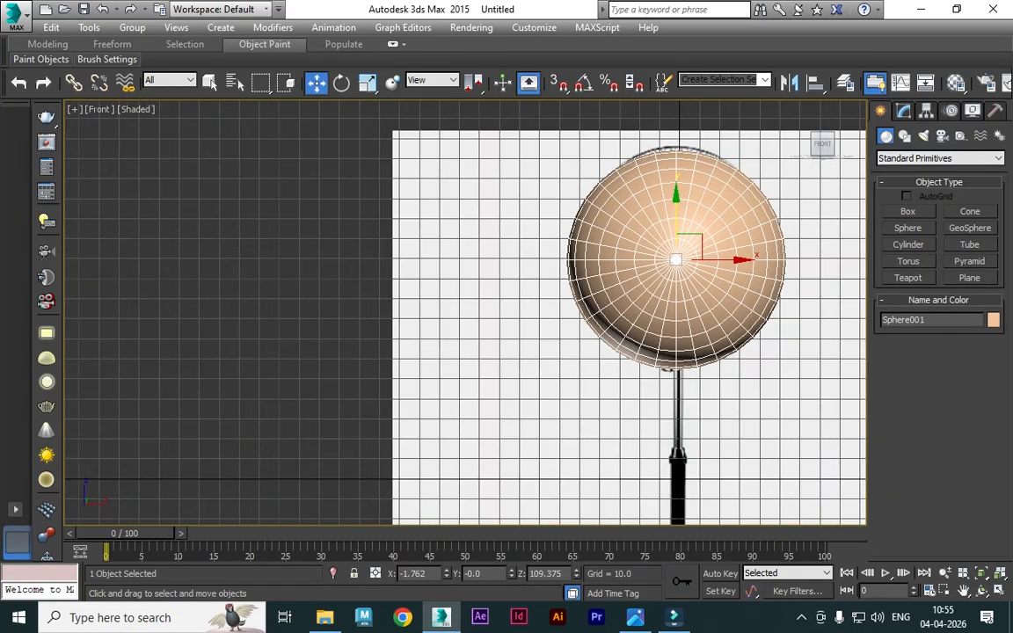
pyautogui.moveTo(677, 207); pyautogui.dragTo(676, 205)
# - Flatten the sphere to 30 percent along the Y axis in the Top viewport
pyautogui.hotkey('alt', 'w')
pyautogui.rightClick(378, 225)
pyautogui.hotkey('alt', 'w')
pyautogui.press('r')
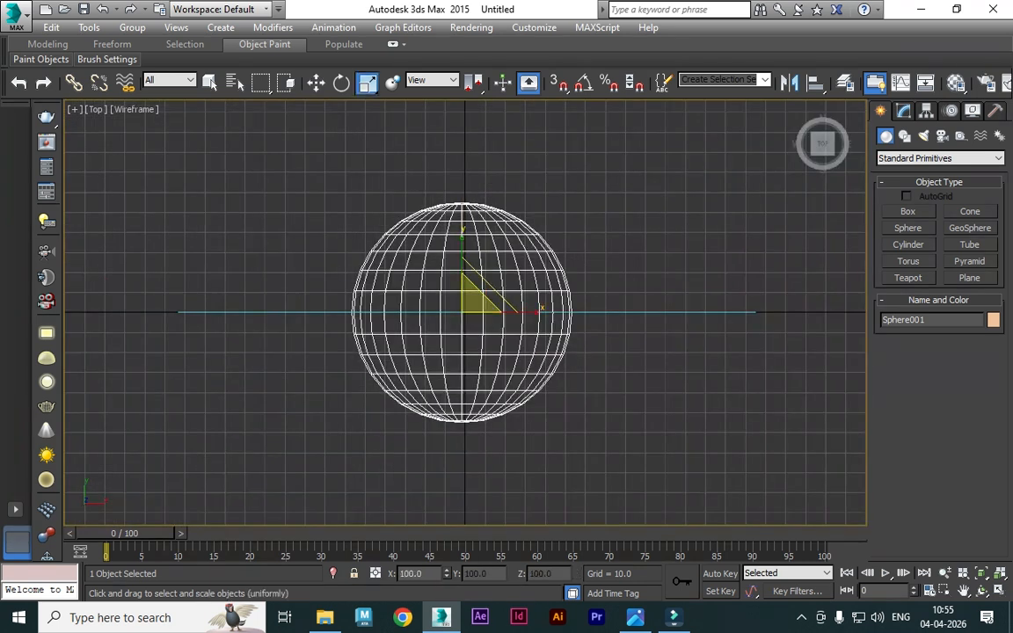
pyautogui.moveTo(462, 249); pyautogui.dragTo(462, 312)
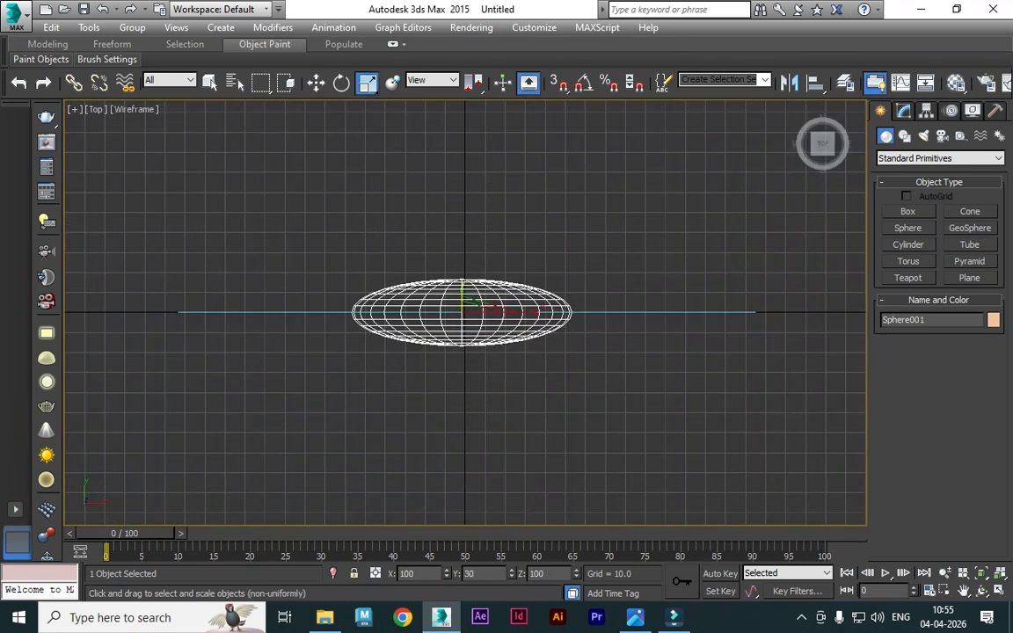
# - Isolate the flattened sphere in the maximized Perspective viewport and open its parameters for editing
pyautogui.hotkey('alt', 'w')
pyautogui.rightClick(607, 352)
pyautogui.hotkey('alt', 'w')
pyautogui.press('w')
pyautogui.moveTo(607, 291); pyautogui.dragTo(319, 370, button='middle')
pyautogui.hotkey('alt', 'q')
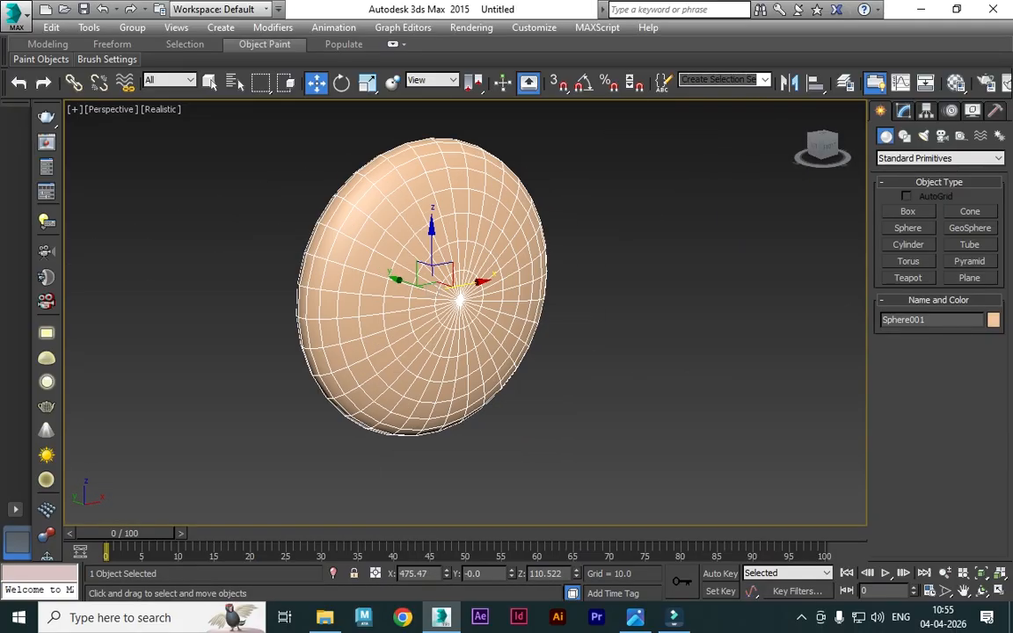
pyautogui.click(905, 111)
pyautogui.moveTo(459, 300); pyautogui.dragTo(465, 292, button='middle')
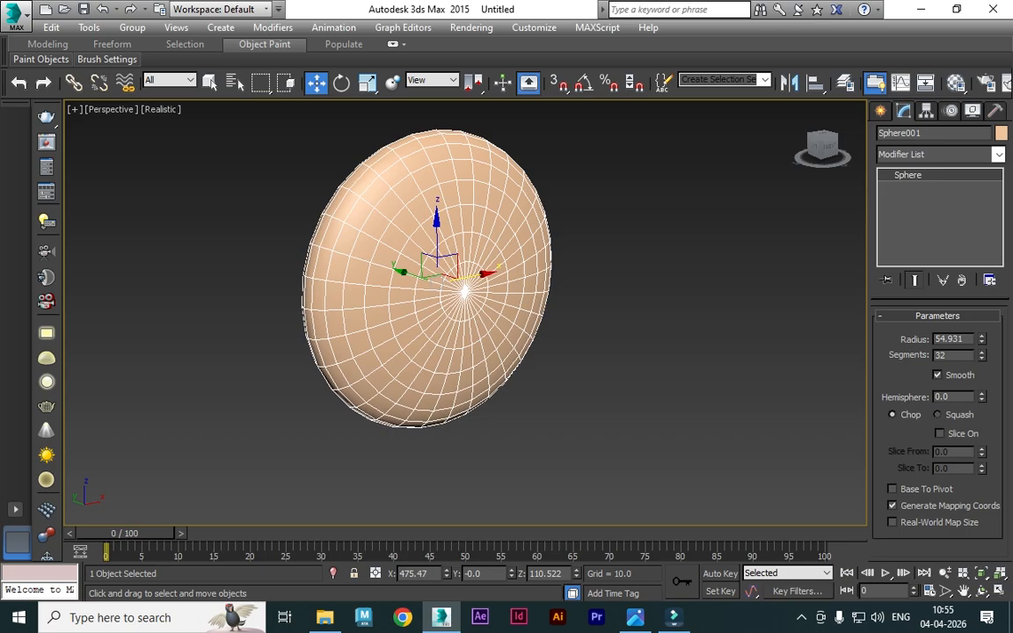
# - Convert the flattened sphere to an Editable Poly
pyautogui.rightClick(620, 237)
pyautogui.moveTo(528, 398)
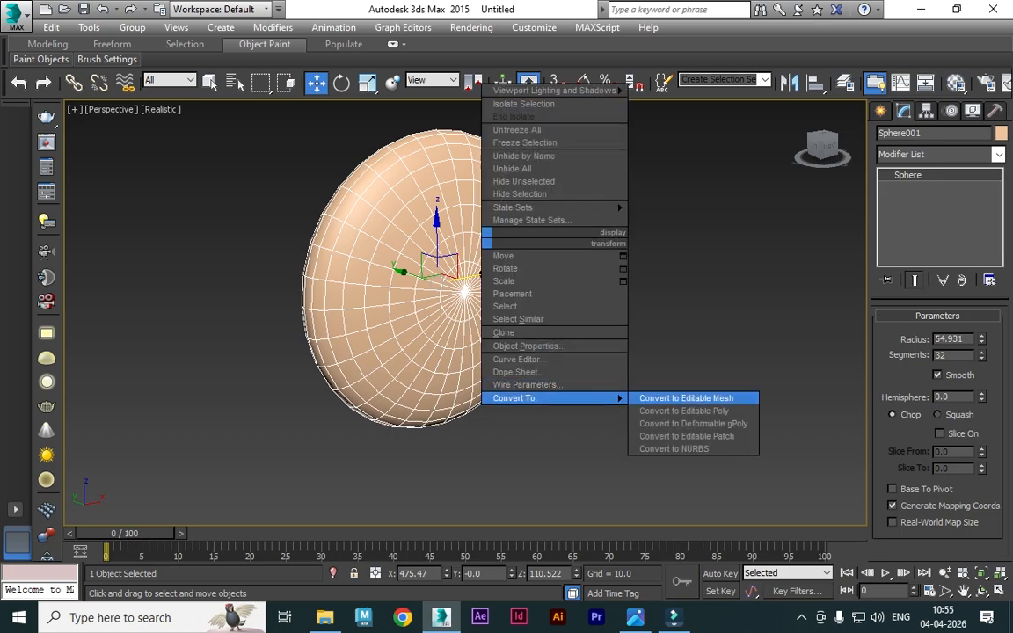
pyautogui.click(684, 410)
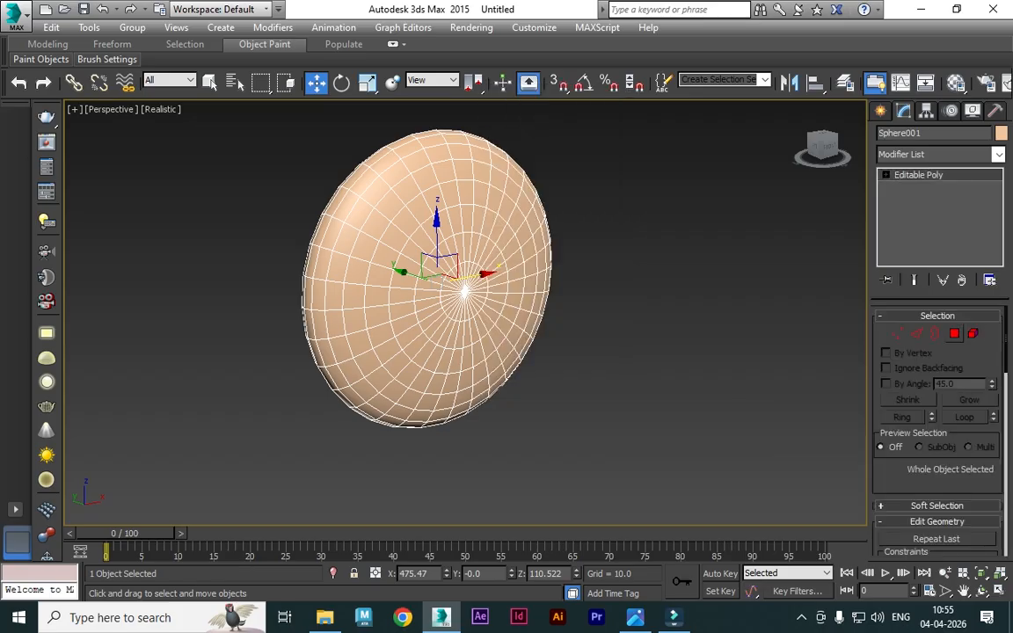
# - Select all the triangular polygons around the pole on the sphere's front face
pyautogui.click(954, 335)
pyautogui.scroll(6, 470, 264)
pyautogui.click(483, 266)
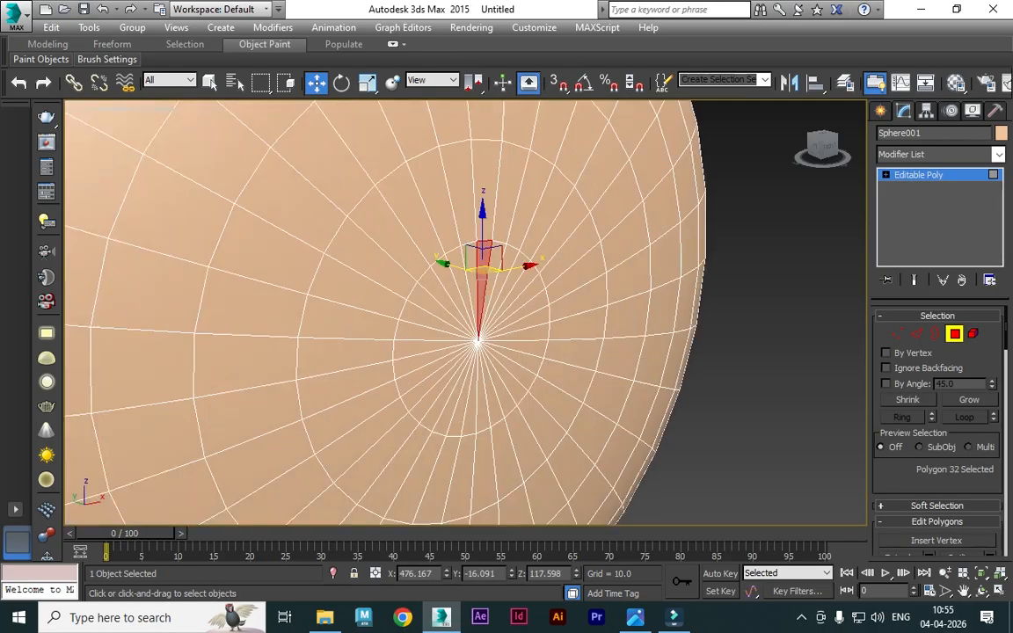
pyautogui.moveTo(494, 269)
pyautogui.keyDown('ctrl'); pyautogui.mouseDown()
pyautogui.moveTo(529, 290)
pyautogui.moveTo(519, 373)
pyautogui.moveTo(472, 405)
pyautogui.moveTo(400, 378)
pyautogui.moveTo(395, 290)
pyautogui.moveTo(457, 246)
pyautogui.mouseUp(); pyautogui.keyUp('ctrl')
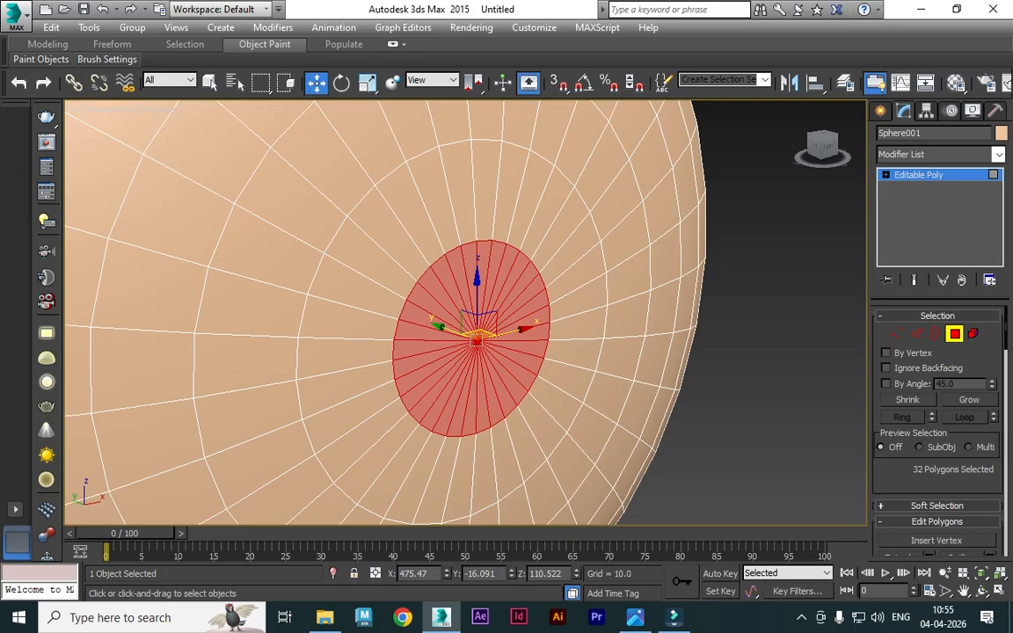
# - Detach the selected front cap polygons as a separate object and leave polygon editing
pyautogui.scroll(-3, 938, 395)
pyautogui.scroll(-6, 938, 395)
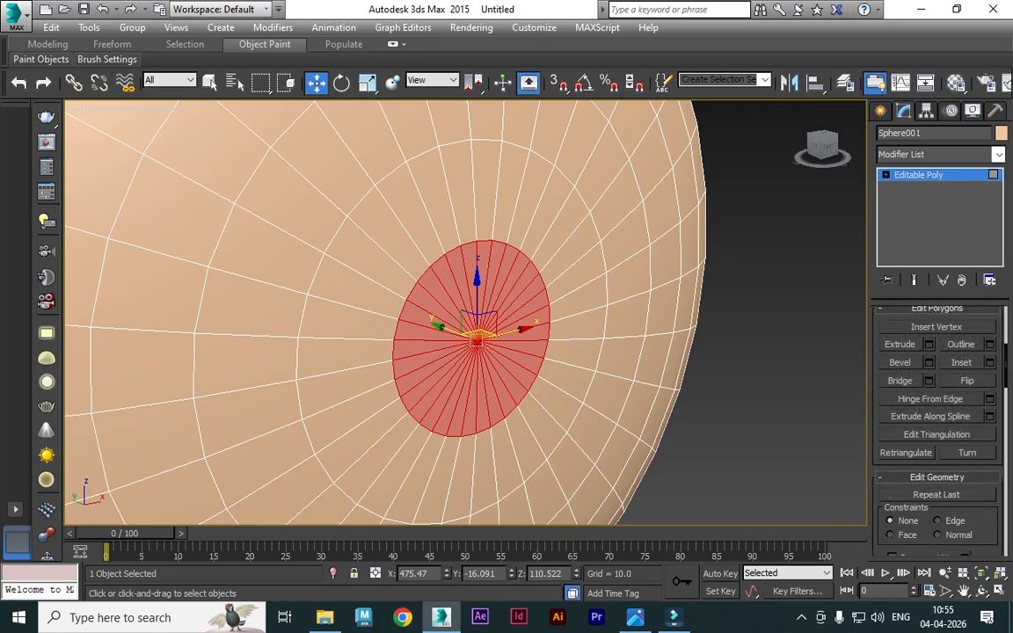
pyautogui.scroll(-7, 937, 395)
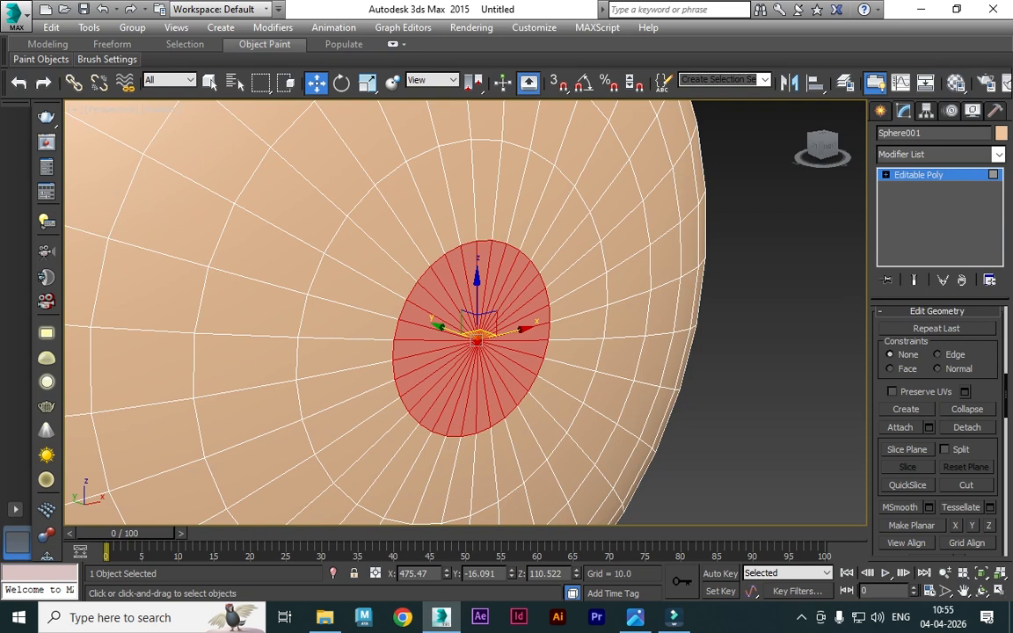
pyautogui.click(967, 427)
pyautogui.moveTo(497, 255); pyautogui.dragTo(694, 206)
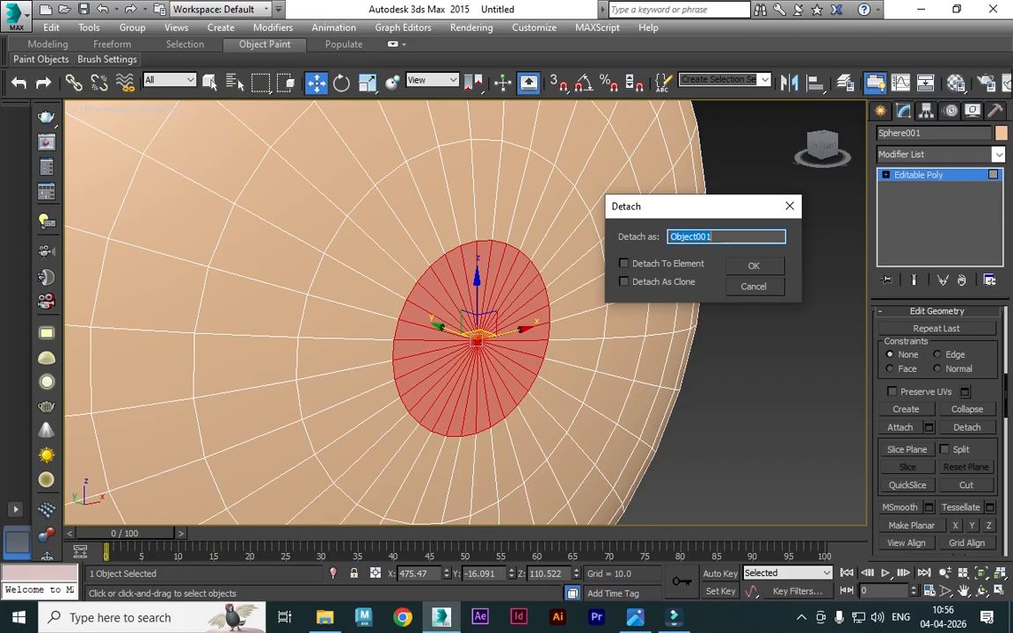
pyautogui.press('Return')
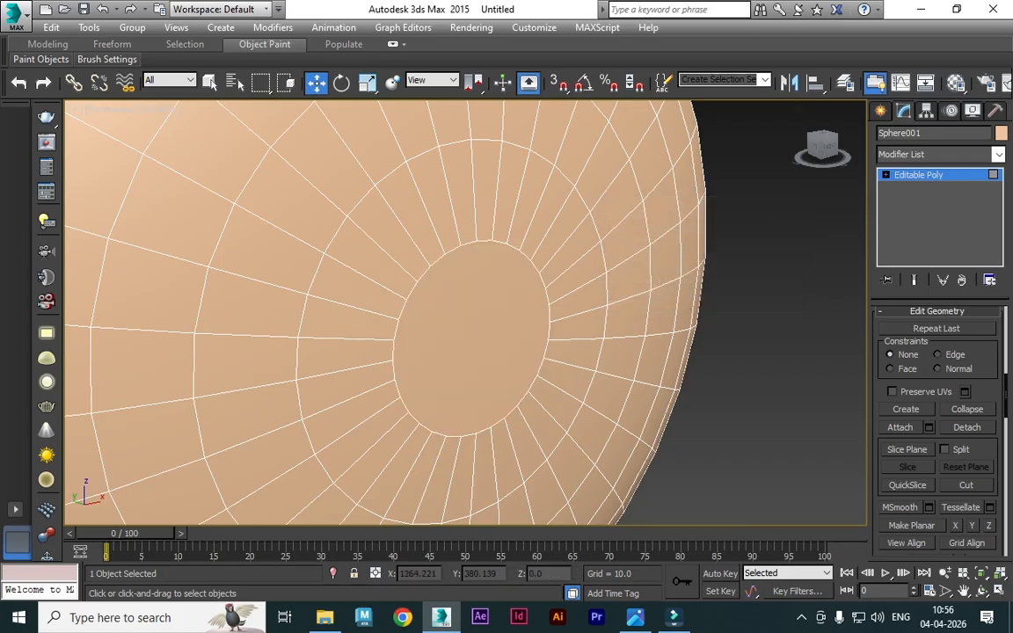
pyautogui.press('4')
pyautogui.click(767, 343)
# - Try moving the detached front cap away from the sphere, then undo the move
pyautogui.click(482, 332)
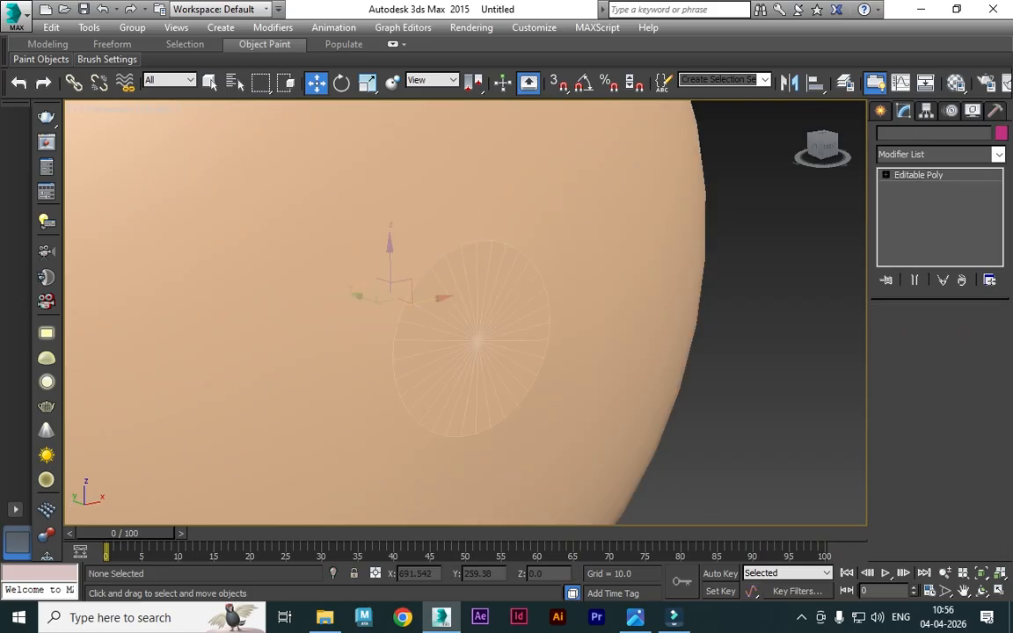
pyautogui.scroll(-3, 482, 332)
pyautogui.moveTo(391, 302); pyautogui.dragTo(528, 350)
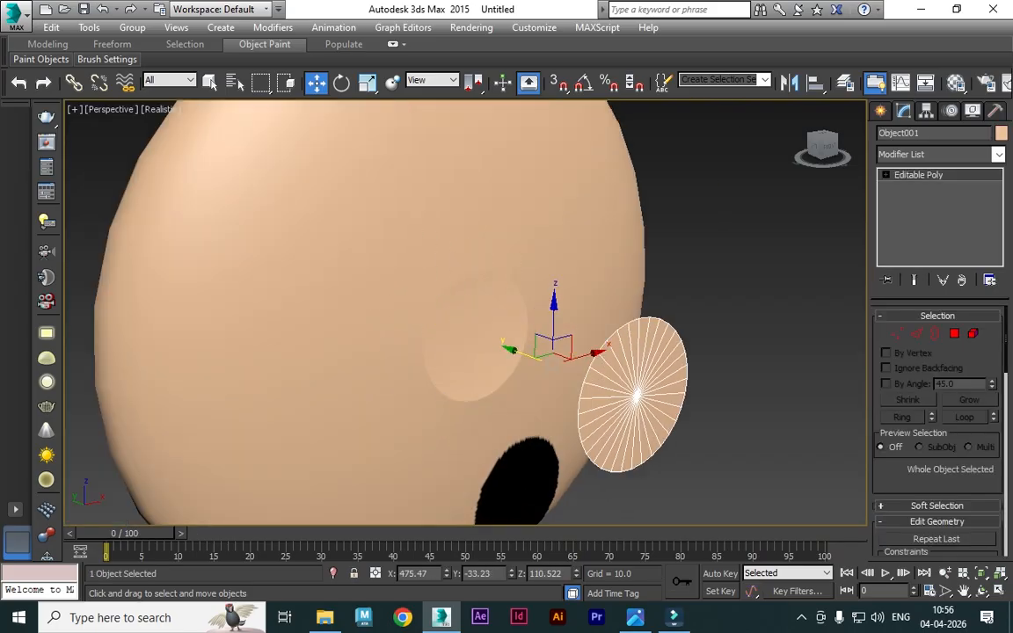
pyautogui.hotkey('ctrl', 'z')
# - Deselect the sphere and show edged faces in the Perspective viewport's realistic shading
pyautogui.keyDown('alt'); pyautogui.moveTo(528, 349); pyautogui.dragTo(619, 343, button='middle'); pyautogui.keyUp('alt')
pyautogui.click(352, 264)
pyautogui.keyDown('alt'); pyautogui.moveTo(352, 264); pyautogui.dragTo(286, 277, button='middle'); pyautogui.keyUp('alt')
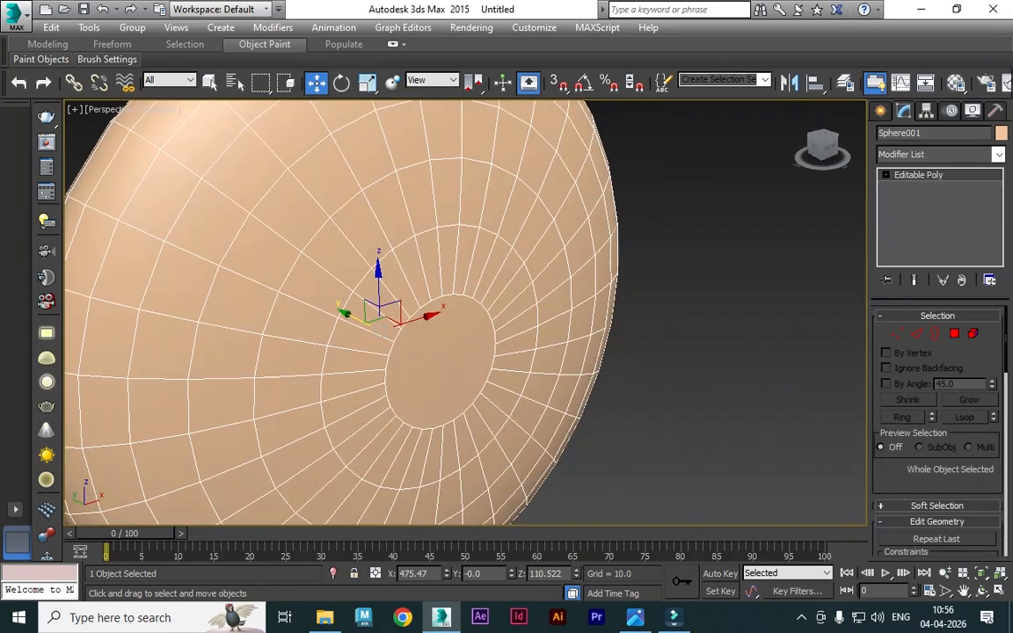
pyautogui.click(659, 303)
pyautogui.scroll(-2, 660, 304)
pyautogui.click(161, 109)
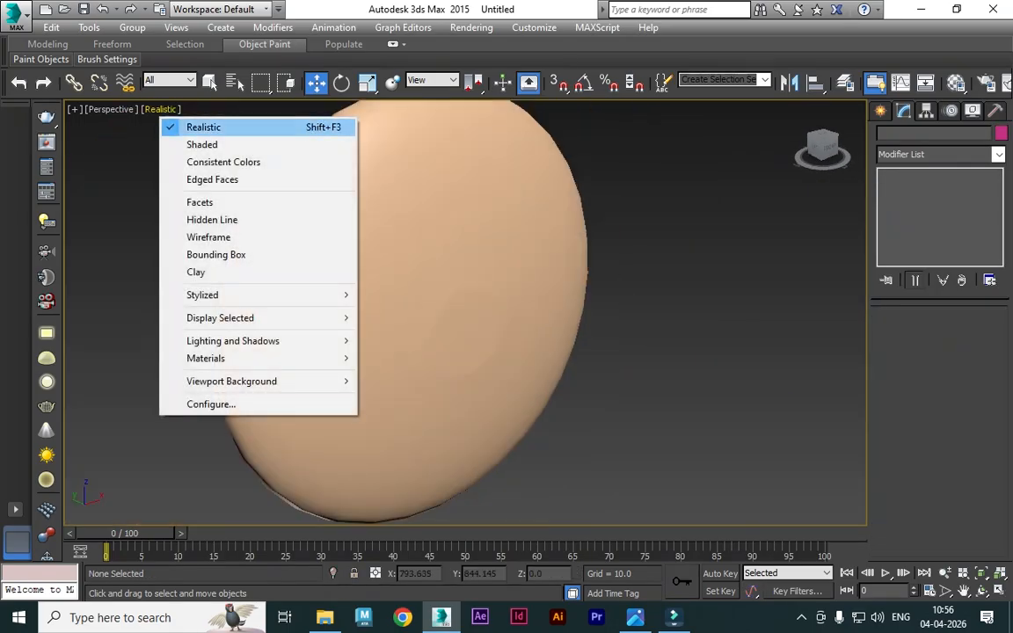
pyautogui.click(212, 180)
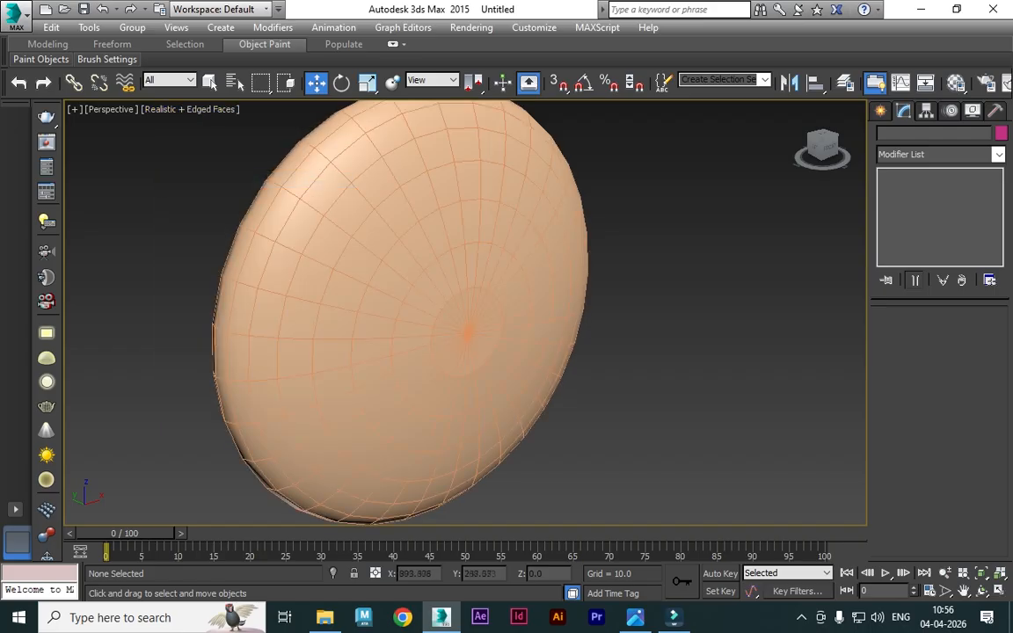
# - Select all the triangular polygons around the pole on the sphere's back face
pyautogui.keyDown('alt'); pyautogui.moveTo(475, 308); pyautogui.dragTo(435, 260, button='middle'); pyautogui.keyUp('alt')
pyautogui.click(413, 259)
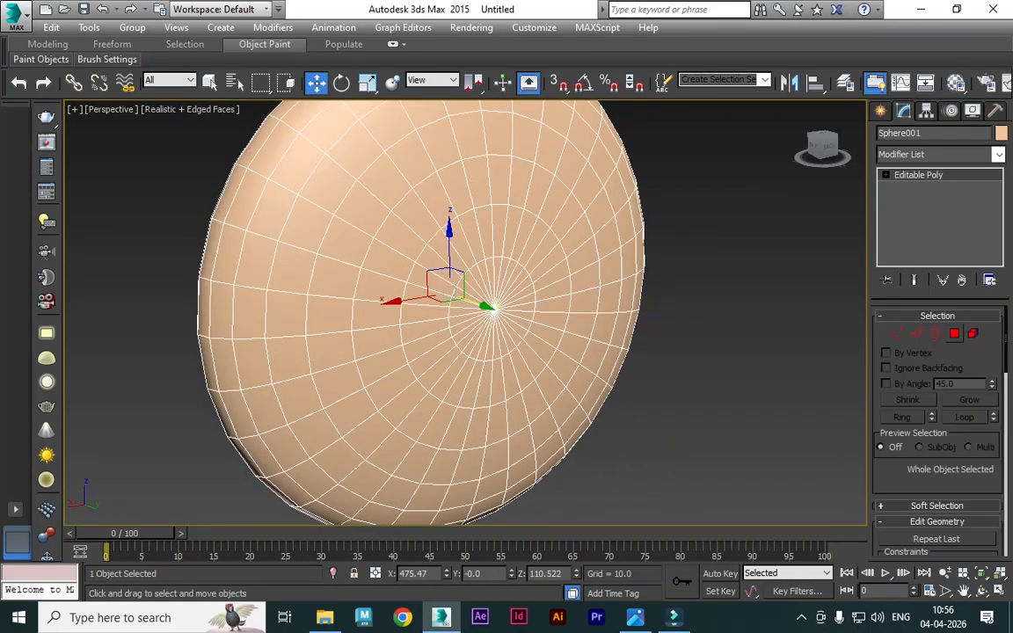
pyautogui.press('4')
pyautogui.scroll(3, 484, 316)
pyautogui.click(497, 282)
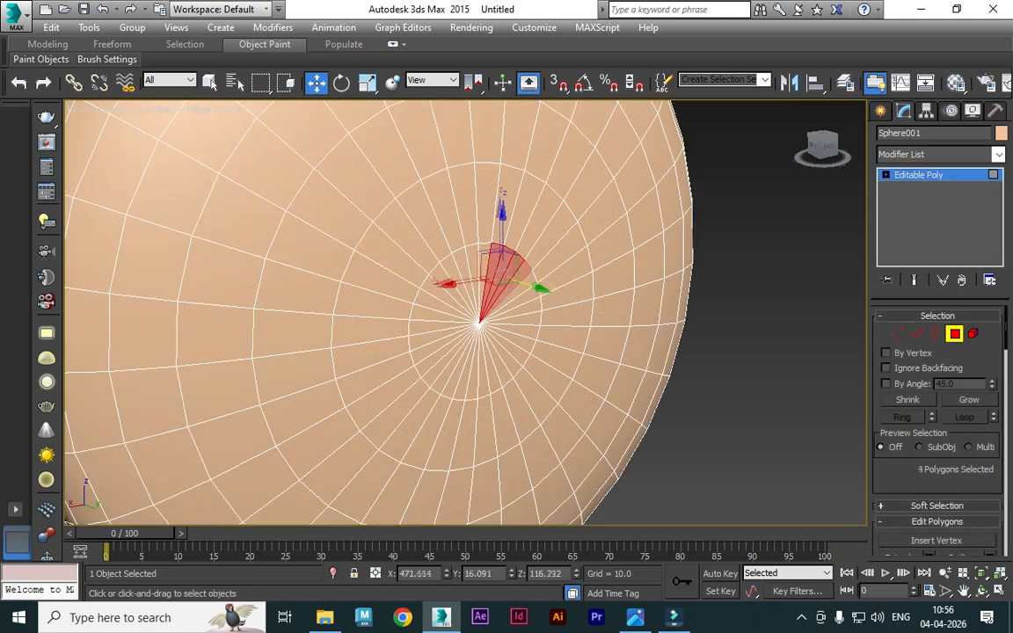
pyautogui.keyDown('ctrl'); pyautogui.click(519, 294); pyautogui.keyUp('ctrl')
pyautogui.keyDown('ctrl'); pyautogui.click(526, 321); pyautogui.keyUp('ctrl')
pyautogui.keyDown('ctrl'); pyautogui.click(521, 349); pyautogui.keyUp('ctrl')
pyautogui.keyDown('ctrl'); pyautogui.click(496, 377); pyautogui.keyUp('ctrl')
pyautogui.keyDown('ctrl'); pyautogui.click(465, 383); pyautogui.keyUp('ctrl')
pyautogui.keyDown('ctrl'); pyautogui.click(438, 369); pyautogui.keyUp('ctrl')
pyautogui.keyDown('ctrl'); pyautogui.click(422, 337); pyautogui.keyUp('ctrl')
pyautogui.keyDown('ctrl'); pyautogui.click(427, 304); pyautogui.keyUp('ctrl')
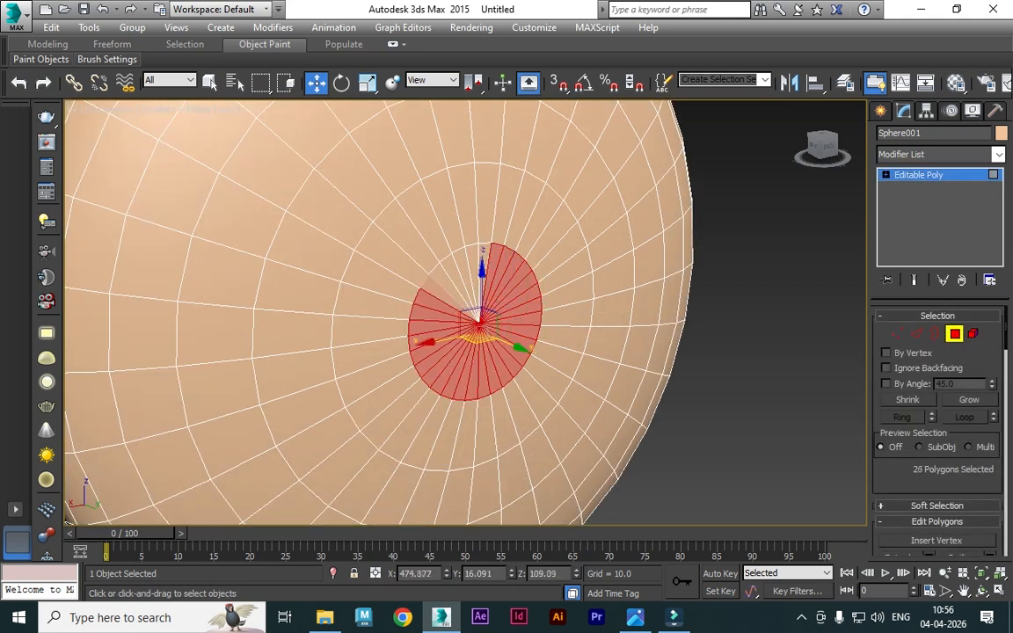
pyautogui.keyDown('ctrl'); pyautogui.click(438, 292); pyautogui.keyUp('ctrl')
pyautogui.keyDown('ctrl'); pyautogui.click(445, 282); pyautogui.keyUp('ctrl')
pyautogui.keyDown('ctrl'); pyautogui.click(453, 275); pyautogui.keyUp('ctrl')
pyautogui.keyDown('ctrl'); pyautogui.click(485, 264); pyautogui.keyUp('ctrl')
pyautogui.keyDown('ctrl'); pyautogui.click(473, 265); pyautogui.keyUp('ctrl')
pyautogui.keyDown('ctrl'); pyautogui.click(463, 268); pyautogui.keyUp('ctrl')
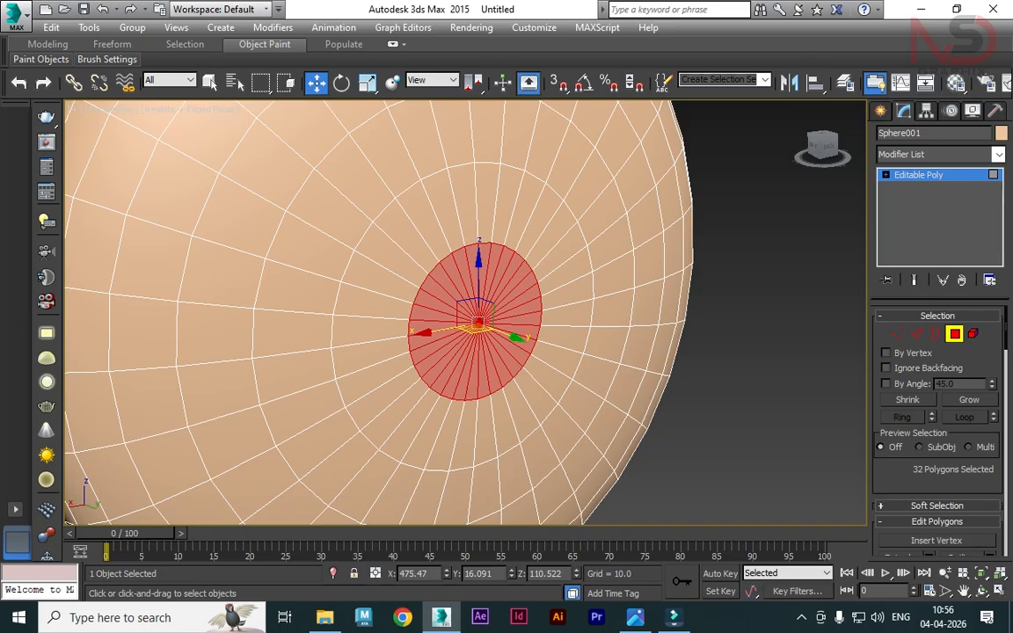
# - Grow the back selection by one ring of polygons and detach it as a separate object
pyautogui.click(969, 399)
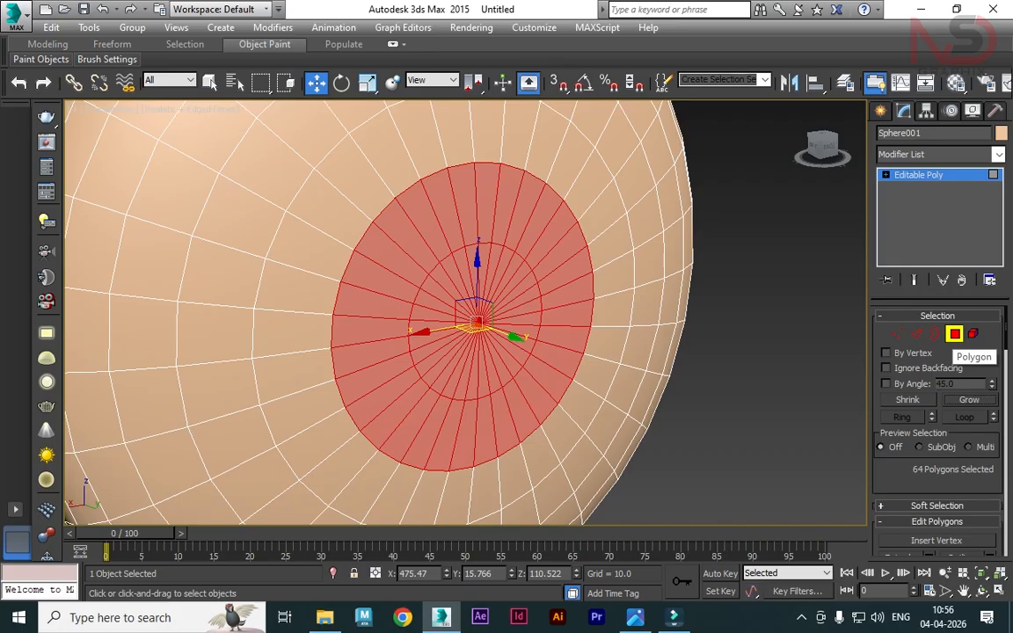
pyautogui.scroll(-4, 955, 343)
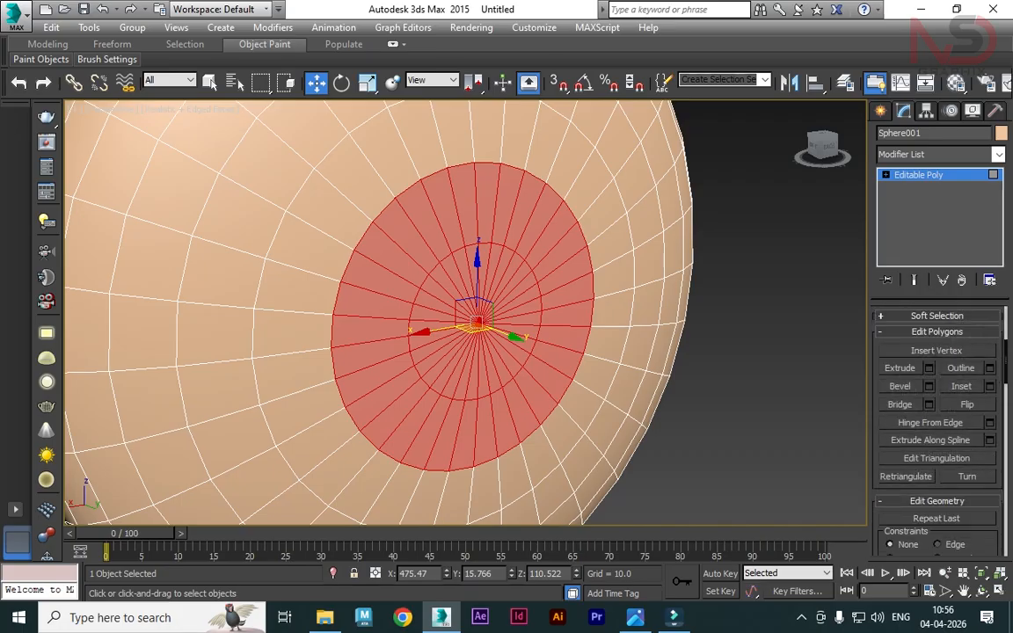
pyautogui.scroll(-4, 938, 413)
pyautogui.click(966, 475)
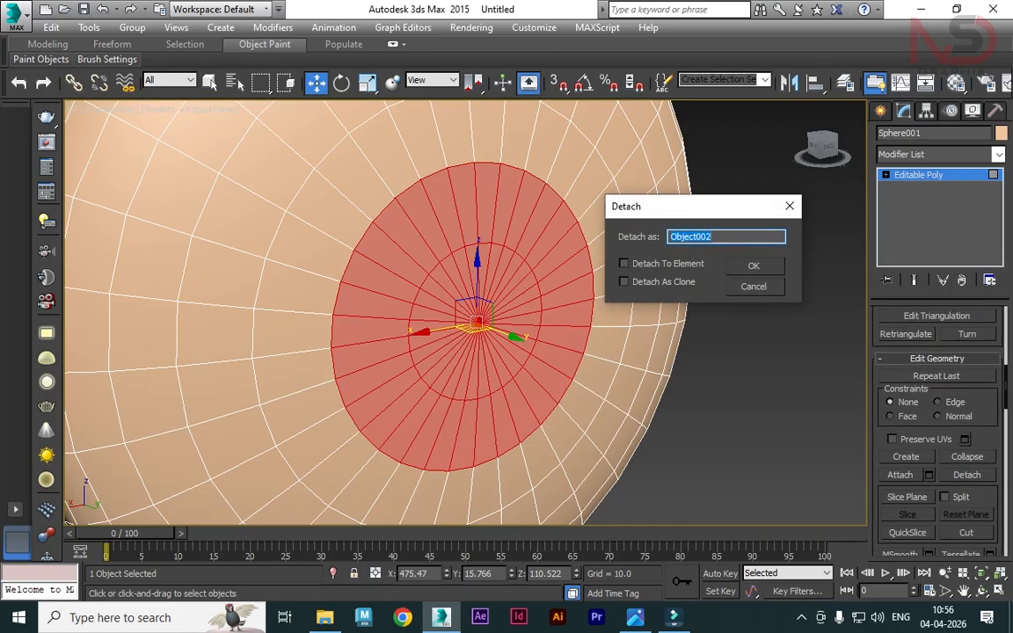
pyautogui.press('Return')
pyautogui.press('4')
pyautogui.click(762, 317)
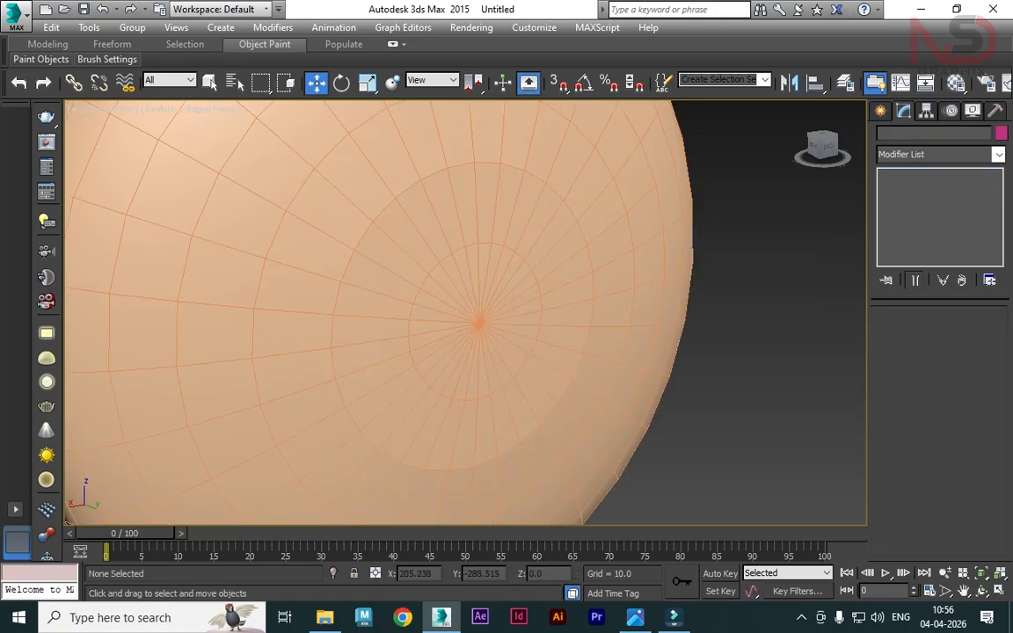
# - Delete the detached back cap to leave an opening at the rear of the sphere
pyautogui.click(502, 299)
pyautogui.press('Delete')
pyautogui.scroll(-6, 566, 360)
pyautogui.scroll(2, 565, 360)
pyautogui.keyDown('alt'); pyautogui.moveTo(566, 361); pyautogui.dragTo(330, 367, button='middle'); pyautogui.keyUp('alt')
pyautogui.click(475, 405)
pyautogui.click(616, 369)
pyautogui.keyDown('alt'); pyautogui.moveTo(616, 370); pyautogui.dragTo(703, 371, button='middle'); pyautogui.keyUp('alt')
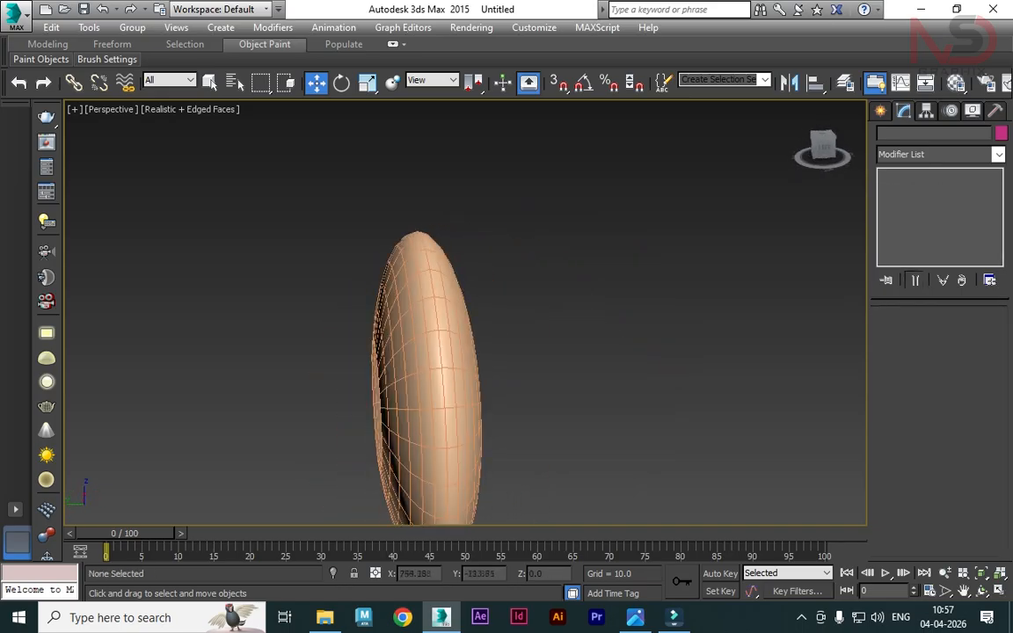
# - Apply a Lattice modifier to the opened sphere body
pyautogui.click(444, 370)
pyautogui.keyDown('alt'); pyautogui.moveTo(444, 369); pyautogui.dragTo(528, 371, button='middle'); pyautogui.keyUp('alt')
pyautogui.keyDown('alt'); pyautogui.moveTo(519, 396); pyautogui.dragTo(454, 401, button='middle'); pyautogui.keyUp('alt')
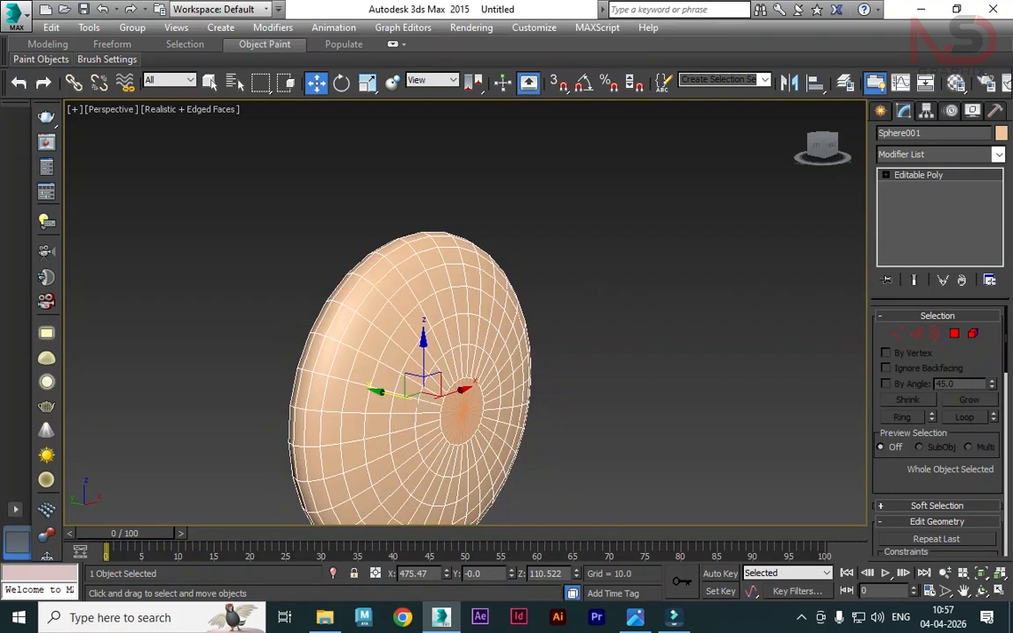
pyautogui.click(937, 154)
pyautogui.press('l')
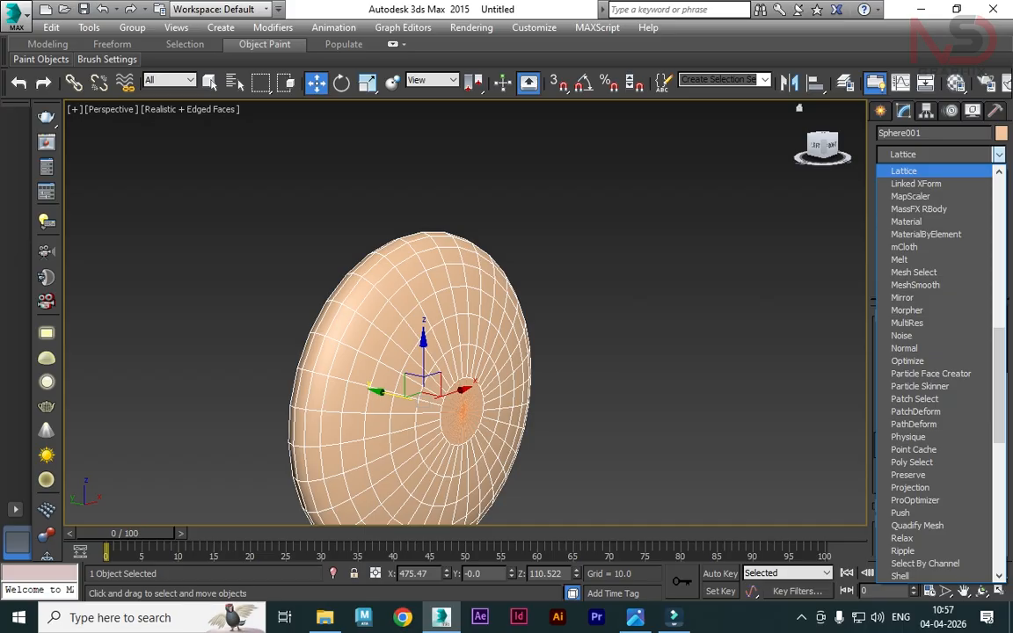
pyautogui.press('Return')
# - Limit the lattice to Struts Only from Edges and set the strut radius to 1.0
pyautogui.moveTo(493, 396); pyautogui.dragTo(454, 313, button='middle')
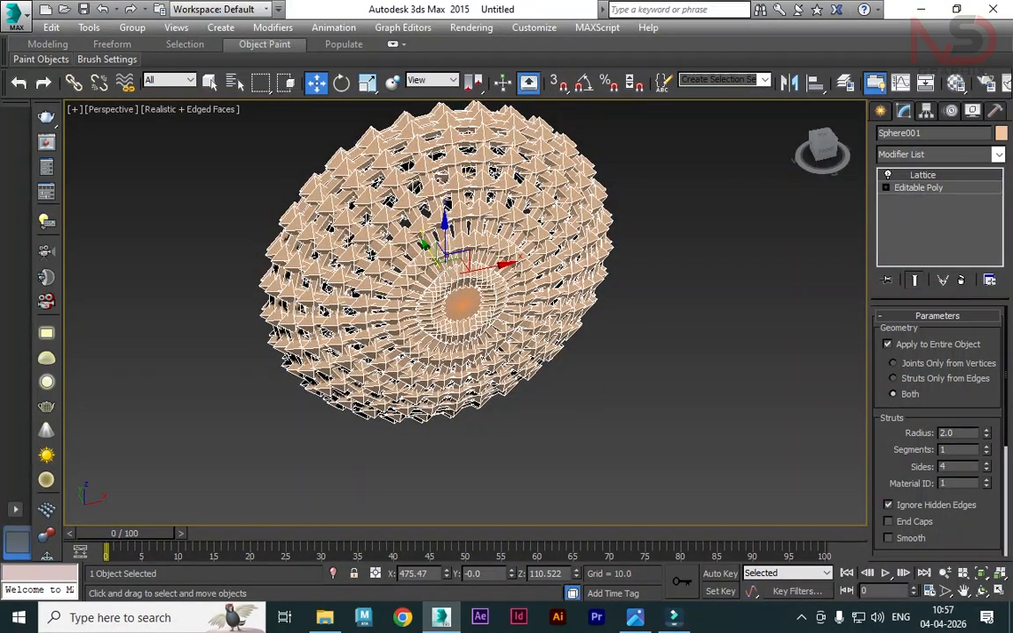
pyautogui.click(894, 378)
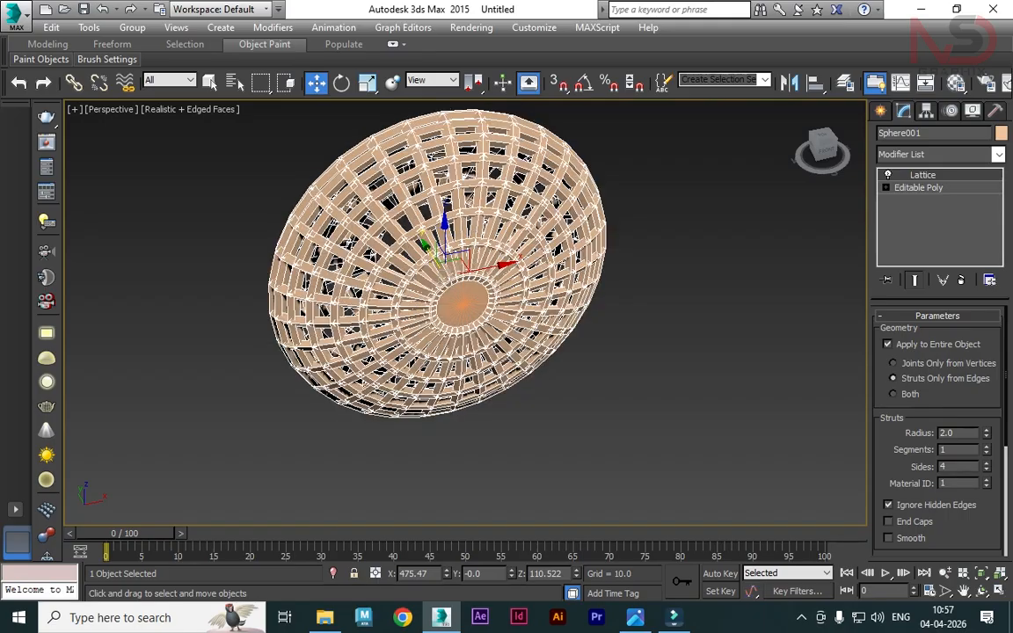
pyautogui.scroll(3, 459, 191)
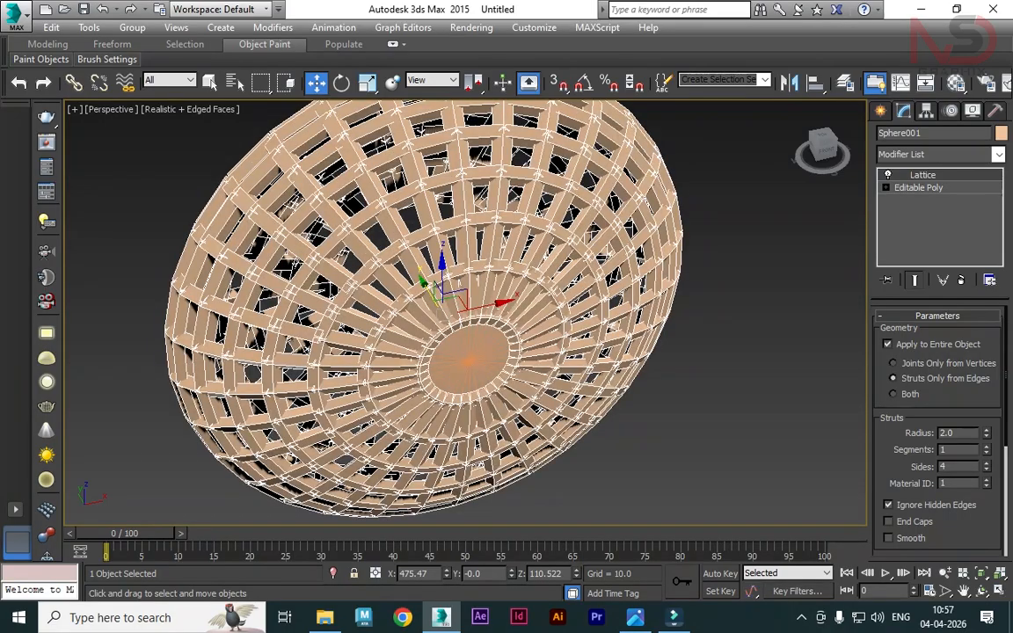
pyautogui.keyDown('alt'); pyautogui.moveTo(453, 313); pyautogui.dragTo(469, 302, button='middle'); pyautogui.keyUp('alt')
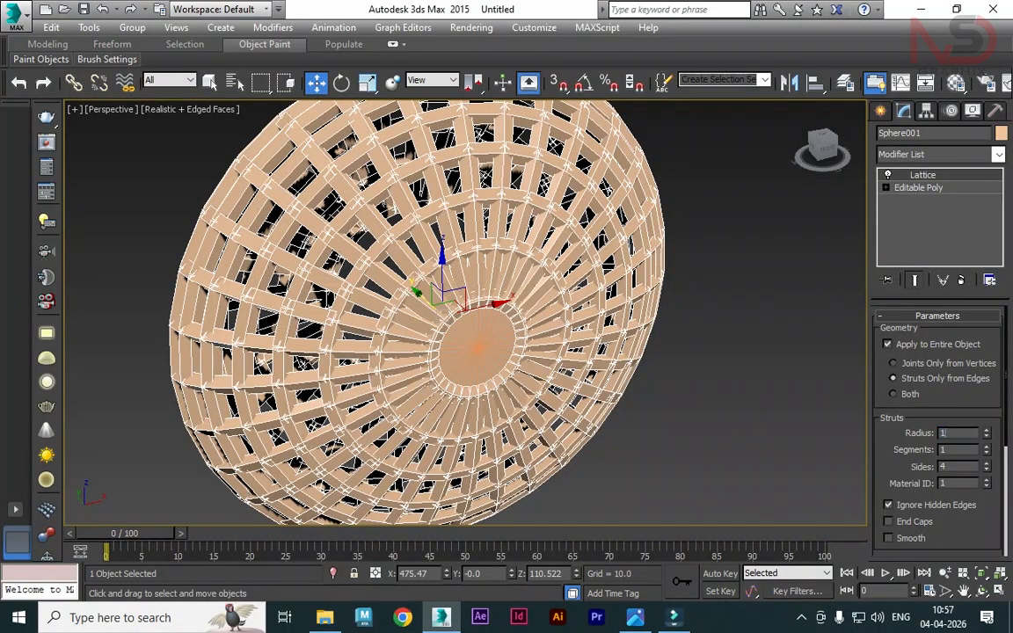
pyautogui.press('Return')
pyautogui.moveTo(526, 329)
pyautogui.keyDown('alt'); pyautogui.mouseDown(button='middle')
pyautogui.moveTo(559, 316)
pyautogui.moveTo(531, 327)
pyautogui.mouseUp(button='middle'); pyautogui.keyUp('alt')
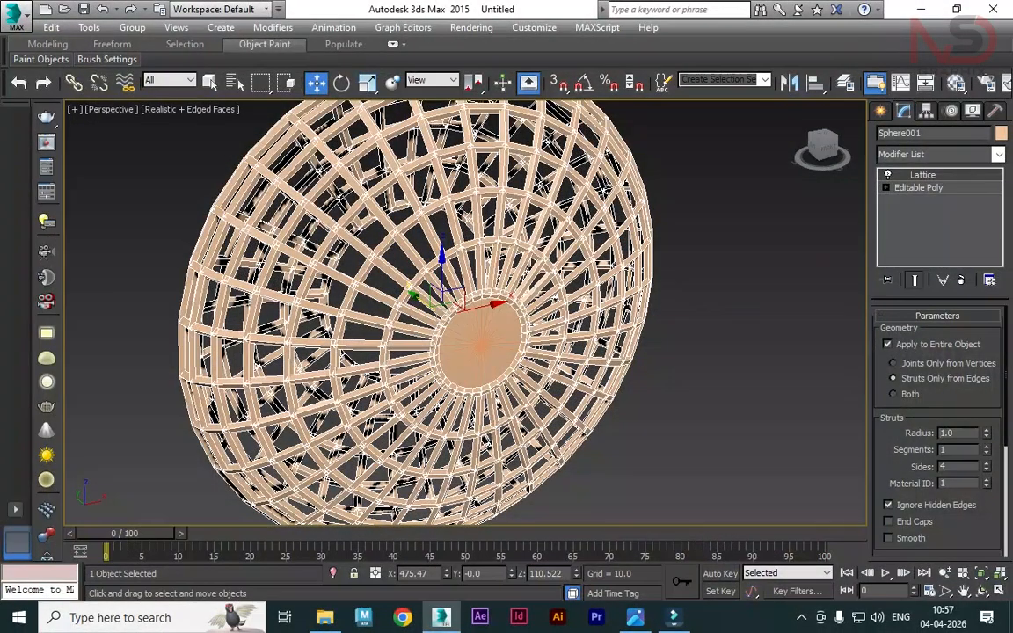
# - Set the lattice struts to 4 segments
pyautogui.click(987, 447)
pyautogui.click(986, 447)
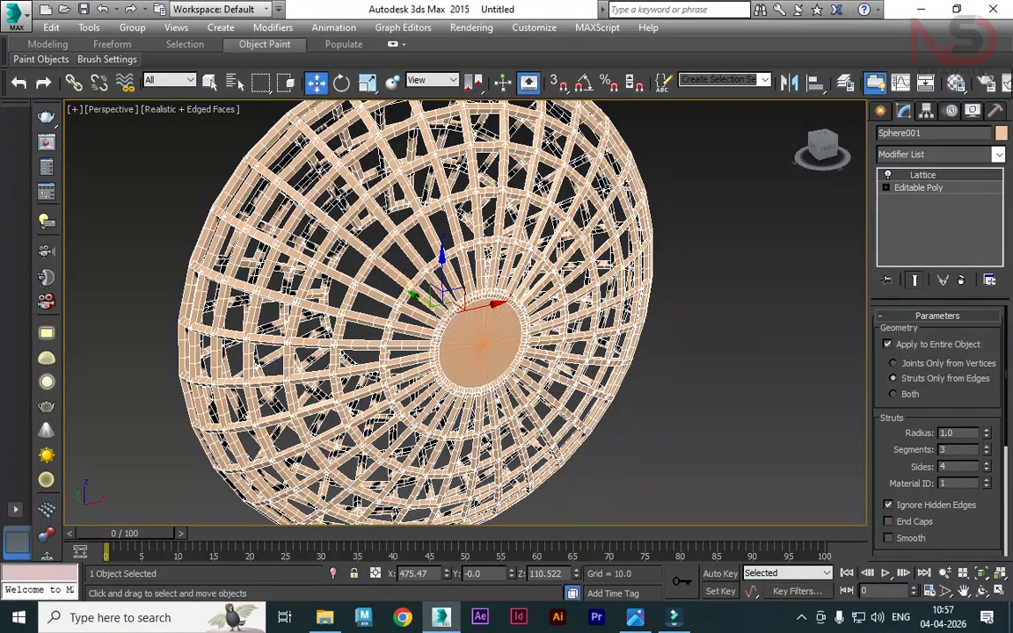
pyautogui.scroll(5, 600, 299)
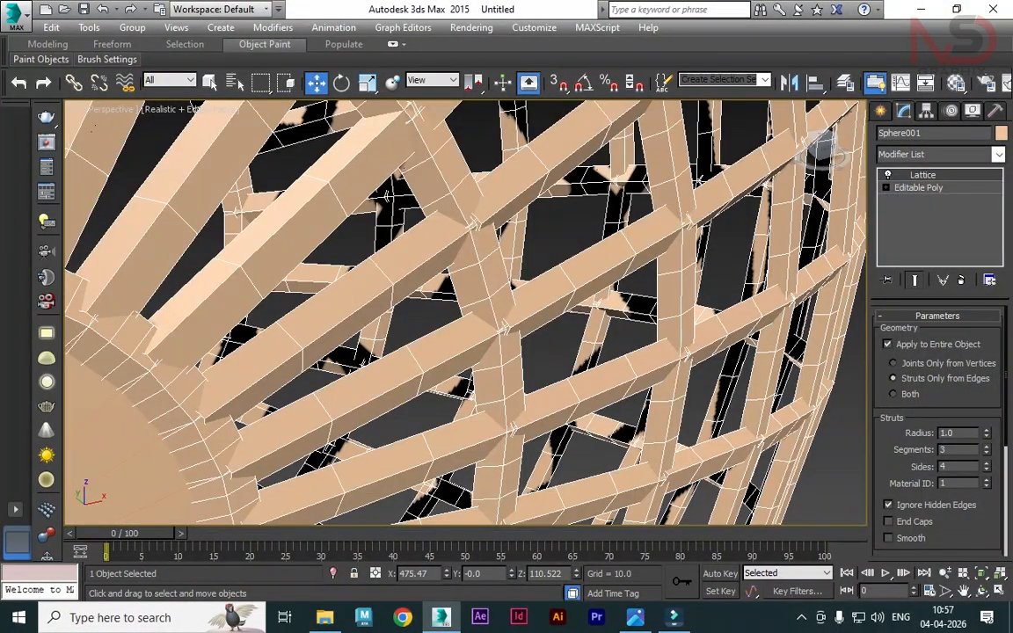
pyautogui.click(987, 446)
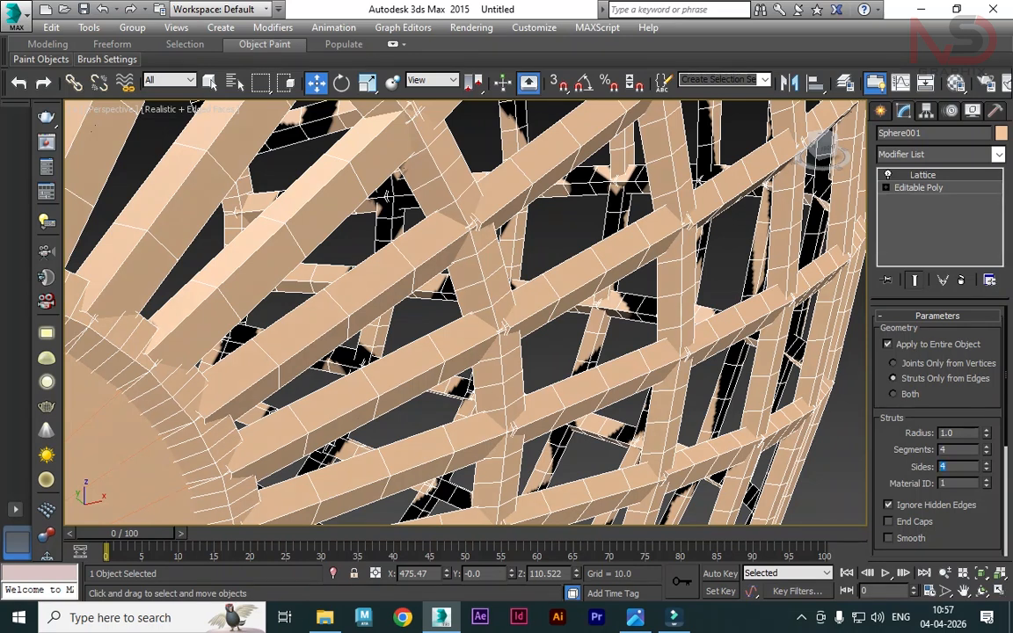
# - Set the lattice struts to 9 sides and their material ID to 20
pyautogui.write('11')
pyautogui.press('Return')
pyautogui.moveTo(987, 467); pyautogui.dragTo(987, 462)
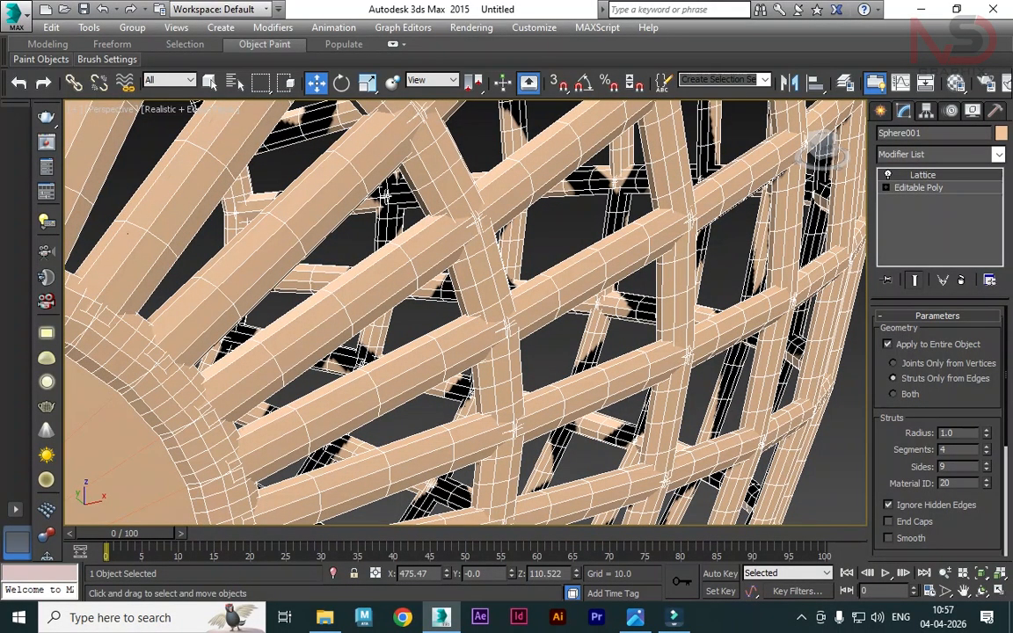
pyautogui.scroll(-2, 938, 422)
pyautogui.scroll(-1, 938, 422)
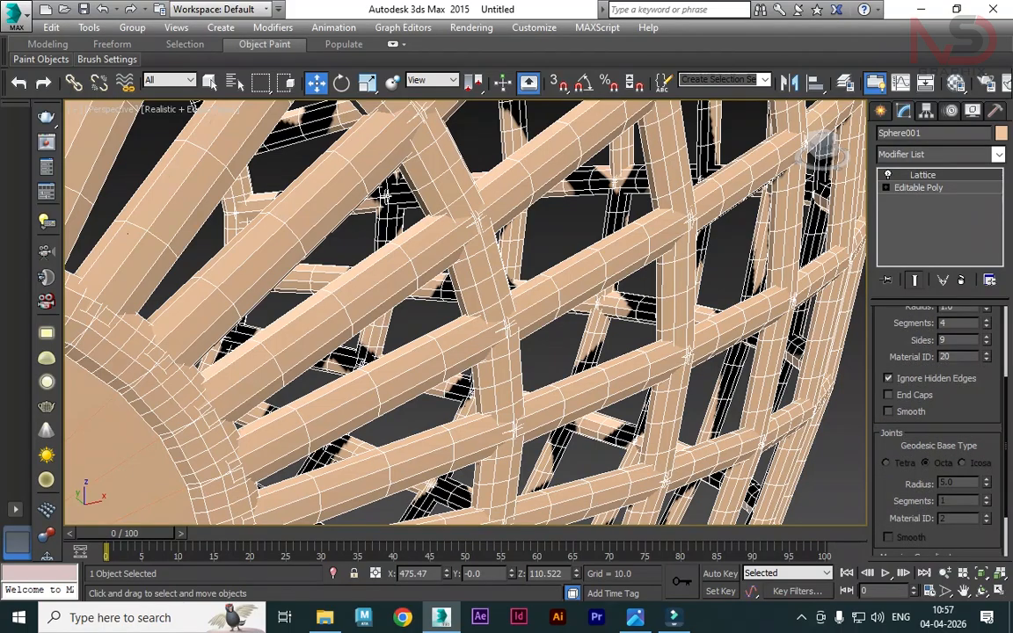
pyautogui.scroll(-1, 938, 422)
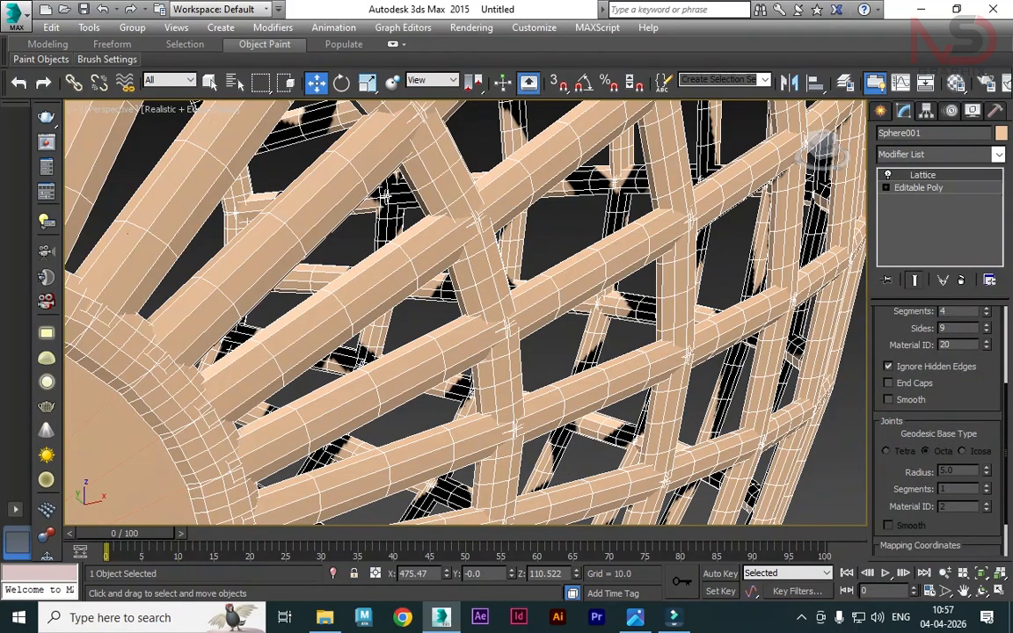
# - Set the strut radius of the fan cage's lattice to 0.6
pyautogui.scroll(-1, 938, 422)
pyautogui.scroll(5, 938, 423)
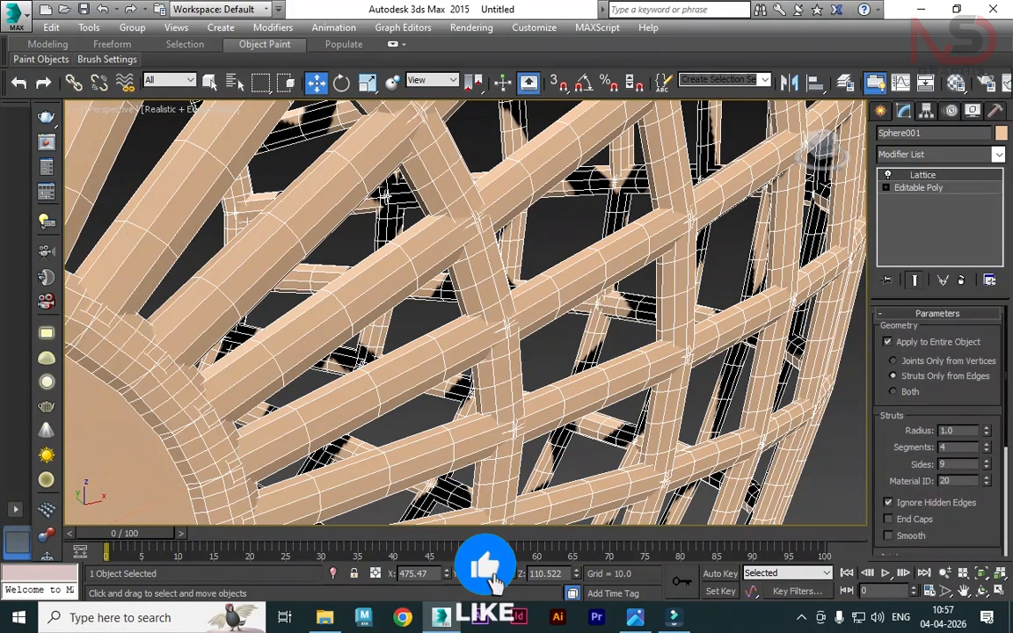
pyautogui.press('z')
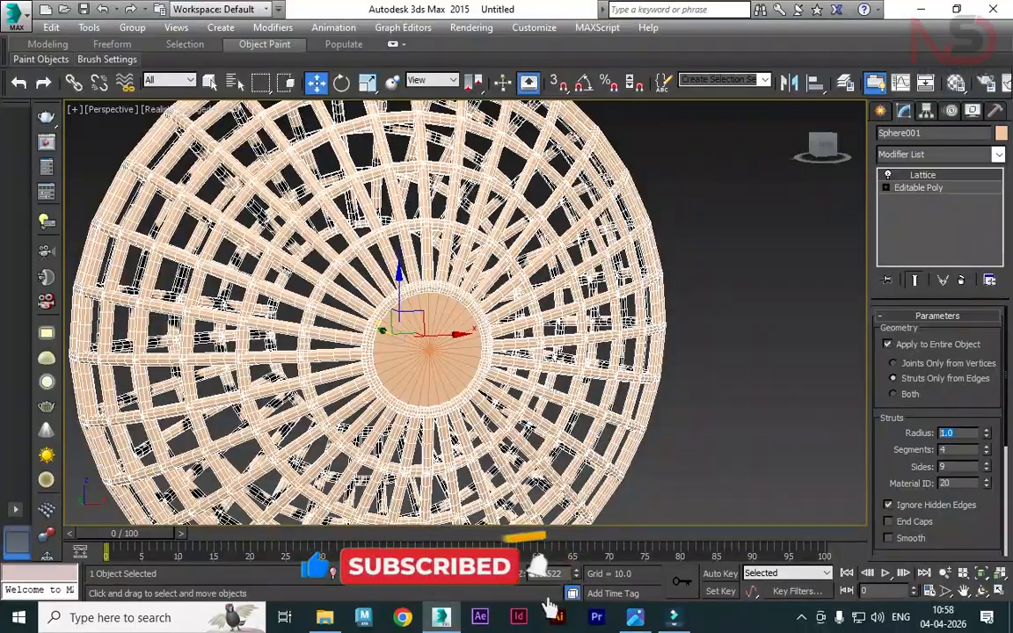
pyautogui.write('0.6')
pyautogui.press('Return')
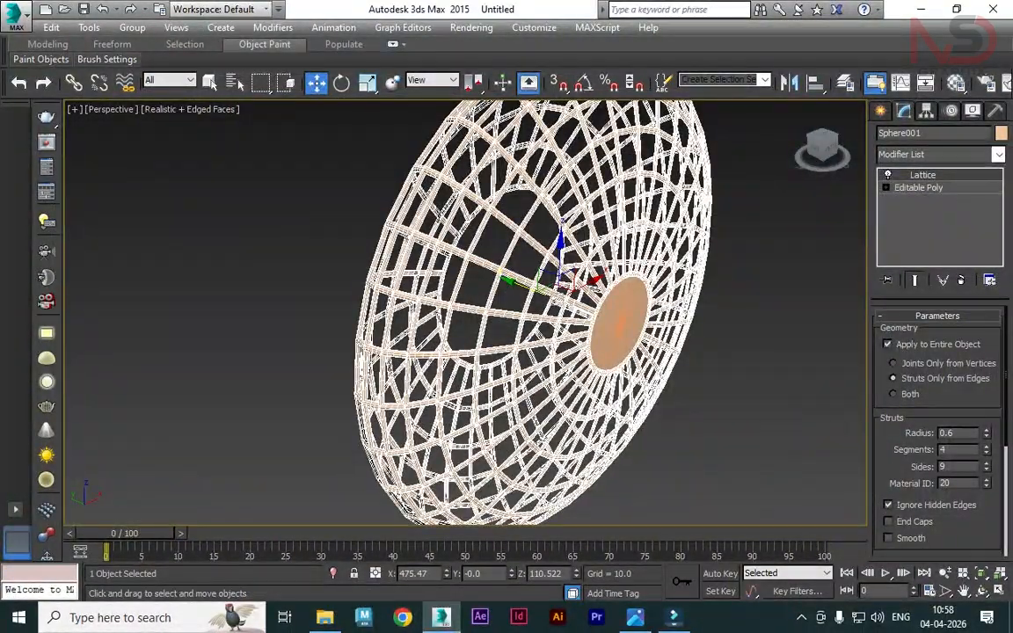
# - Apply a TurboSmooth modifier to the lattice fan cage and deselect the cage
pyautogui.click(999, 155)
pyautogui.press('t')
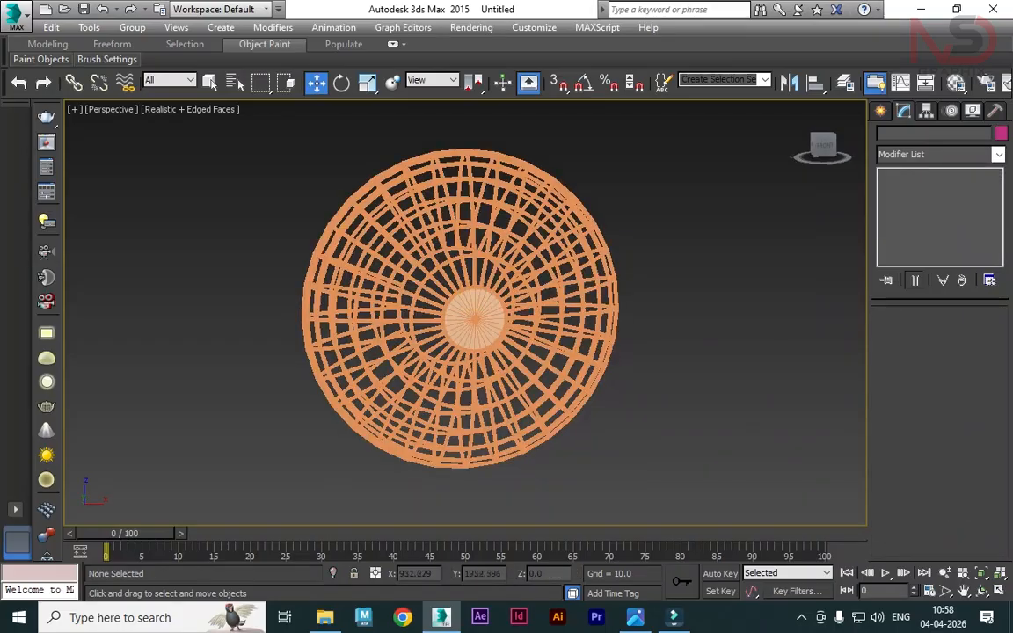
pyautogui.scroll(3, 466, 313)
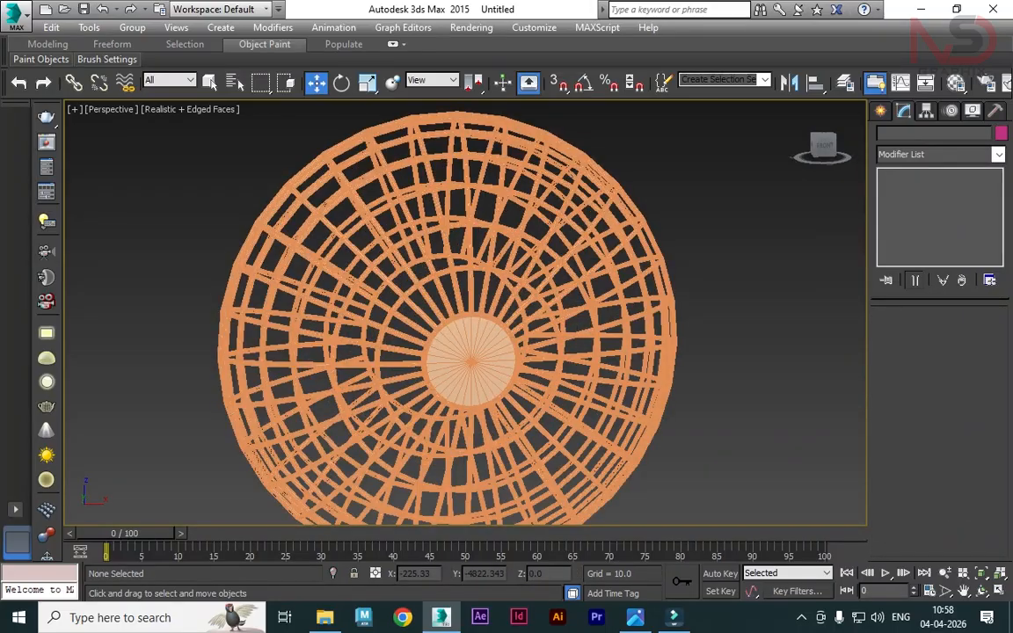
# - Turn off Edged Faces in the Perspective view to inspect the cage's shaded wires
pyautogui.click(212, 110)
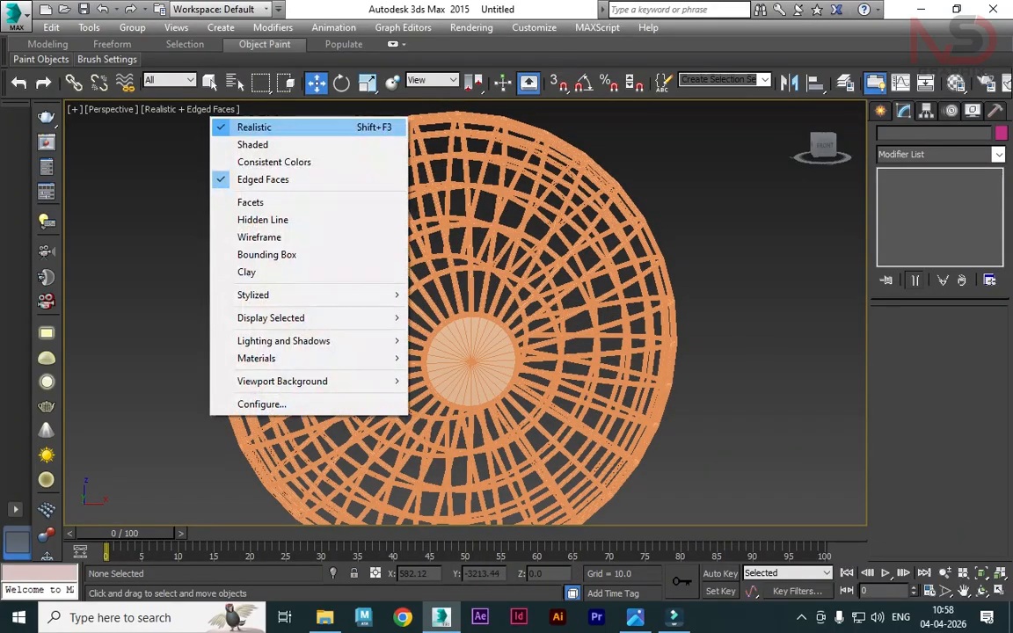
pyautogui.click(264, 180)
pyautogui.moveTo(466, 335)
pyautogui.keyDown('alt'); pyautogui.mouseDown(button='middle')
pyautogui.moveTo(519, 361)
pyautogui.moveTo(546, 396)
pyautogui.moveTo(484, 343)
pyautogui.mouseUp(button='middle'); pyautogui.keyUp('alt')
pyautogui.scroll(6, 541, 294)
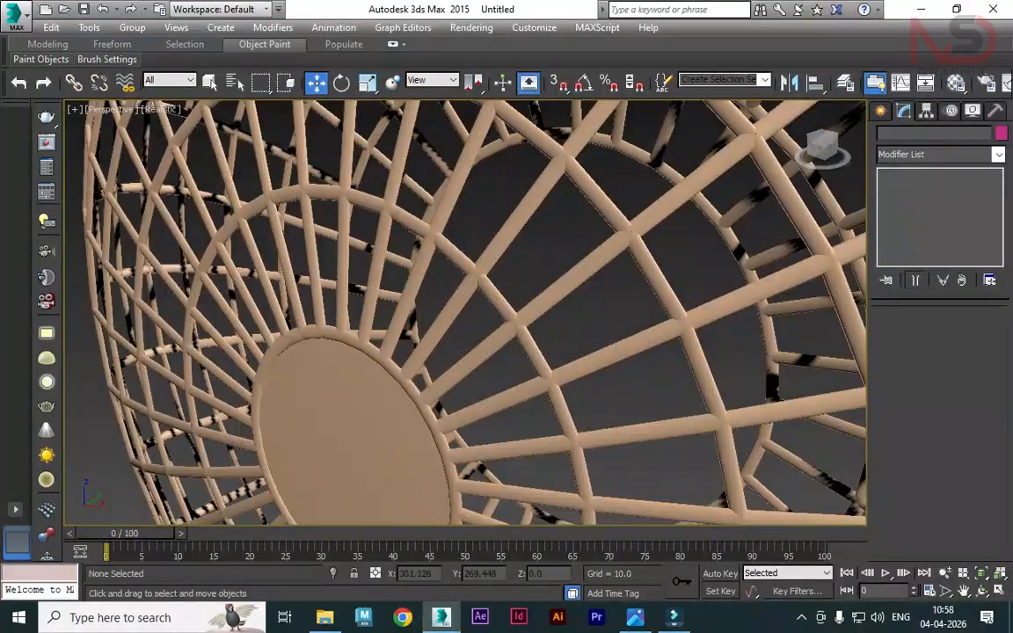
# - Delete the TurboSmooth modifier from the fan cage and leave the cage deselected
pyautogui.scroll(2, 538, 303)
pyautogui.click(538, 301)
pyautogui.rightClick(924, 174)
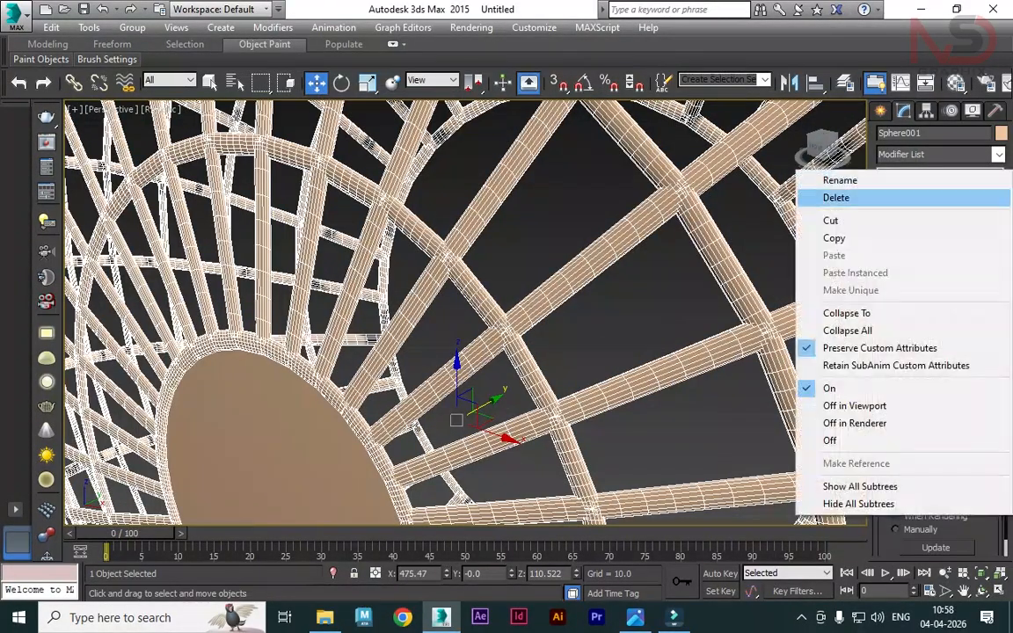
pyautogui.click(836, 198)
pyautogui.click(573, 216)
pyautogui.scroll(-10, 573, 220)
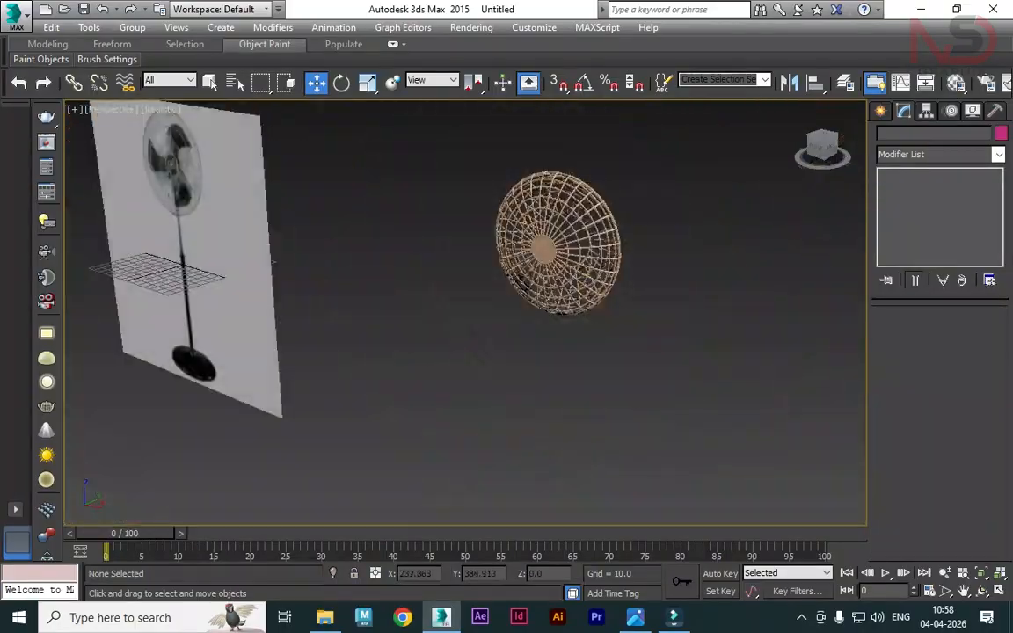
pyautogui.scroll(8, 554, 213)
pyautogui.click(551, 222)
pyautogui.keyDown('alt'); pyautogui.moveTo(551, 221); pyautogui.dragTo(572, 230, button='middle'); pyautogui.keyUp('alt')
pyautogui.scroll(1, 563, 281)
pyautogui.keyDown('alt'); pyautogui.moveTo(563, 281); pyautogui.dragTo(527, 290, button='middle'); pyautogui.keyUp('alt')
pyautogui.hotkey('ctrl', 'd')
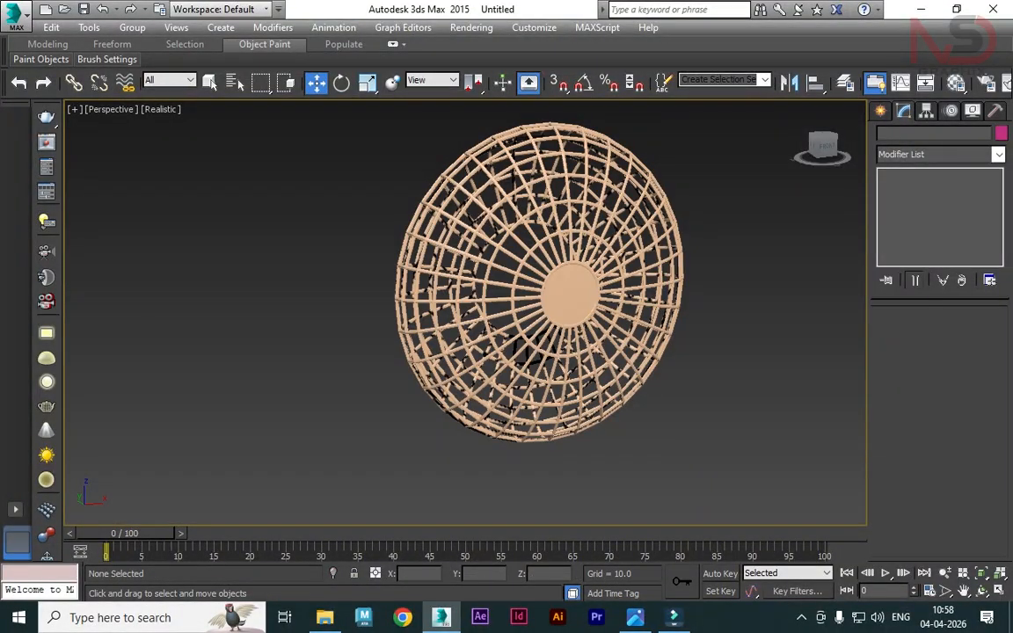
# - Switch to a maximized Front view framed on the fan head in the reference image
pyautogui.hotkey('alt', 'w')
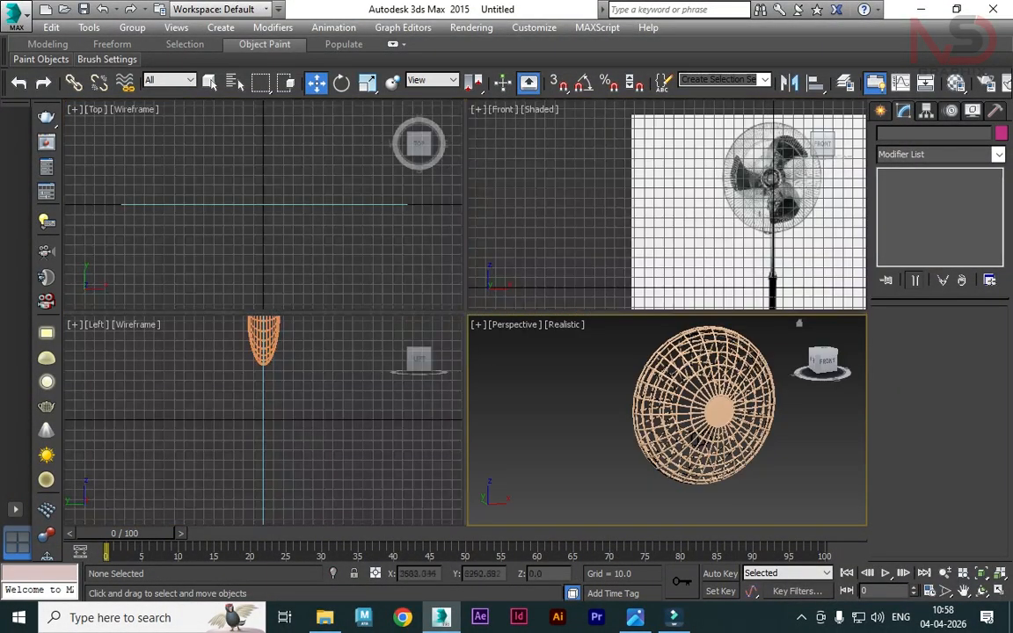
pyautogui.rightClick(264, 422)
pyautogui.hotkey('alt', 'w')
pyautogui.hotkey('alt', 'w')
pyautogui.rightClick(571, 211)
pyautogui.hotkey('alt', 'w')
pyautogui.moveTo(676, 257); pyautogui.dragTo(549, 249, button='middle')
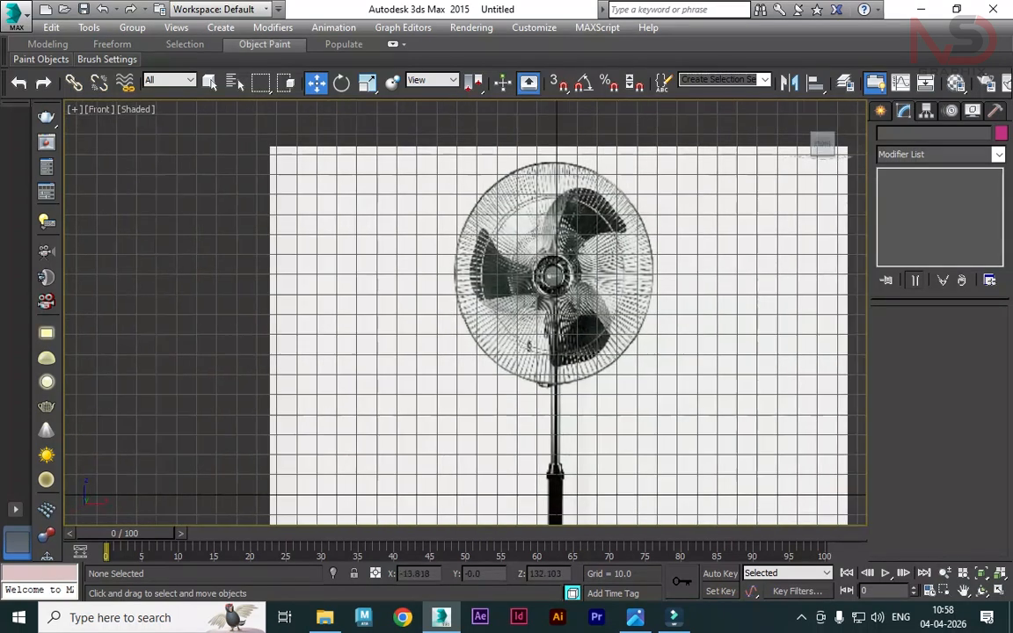
pyautogui.scroll(2, 553, 281)
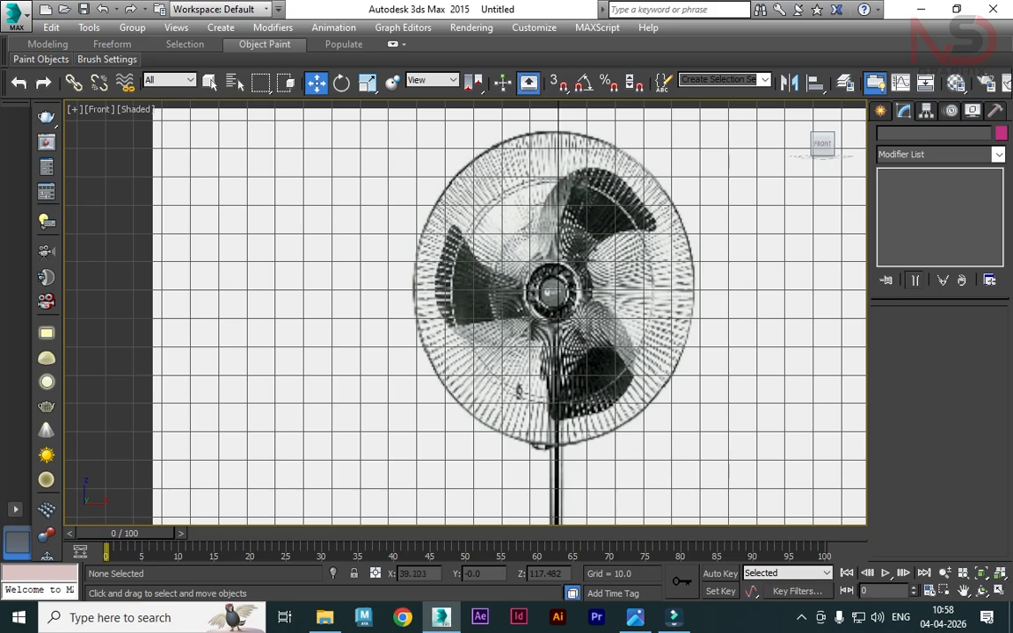
# - Trace the upper-right blade of the reference fan, down to the hub, as a closed Line spline
pyautogui.click(881, 110)
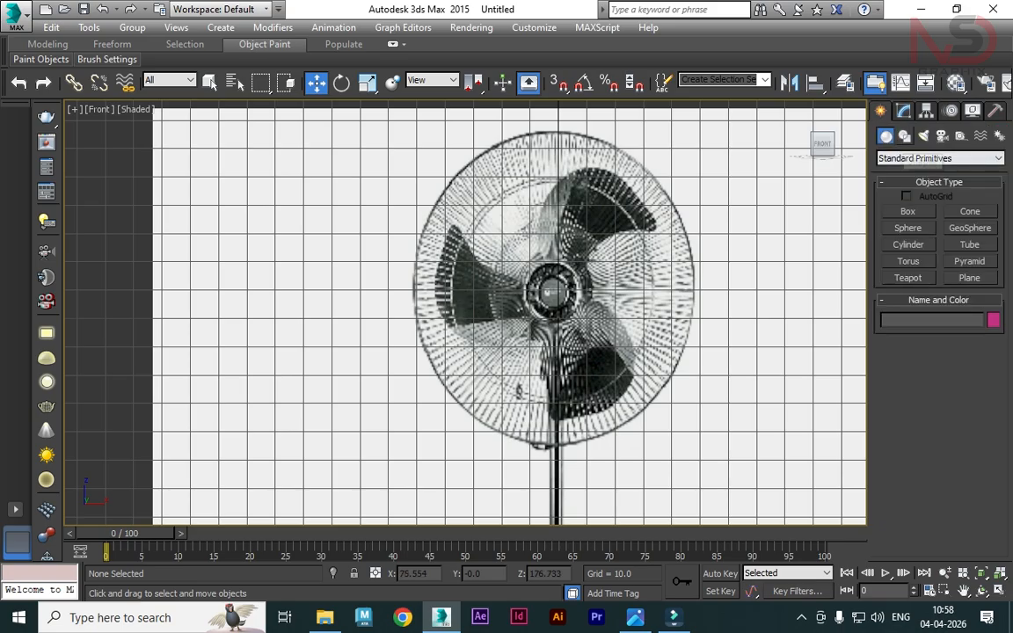
pyautogui.click(905, 136)
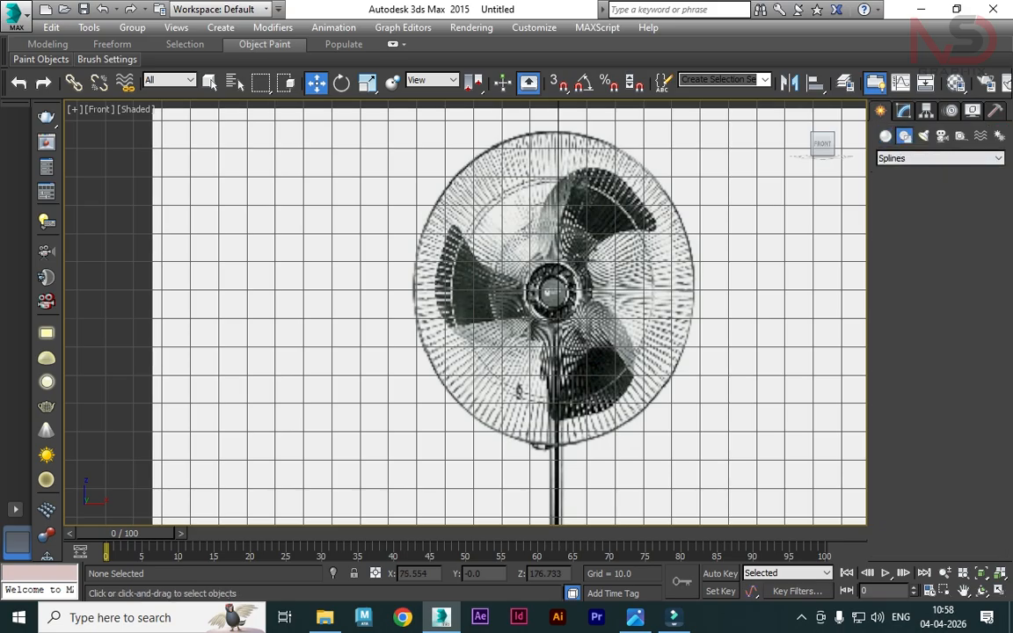
pyautogui.click(909, 223)
pyautogui.scroll(3, 536, 255)
pyautogui.click(553, 267)
pyautogui.moveTo(523, 102); pyautogui.dragTo(440, 158, button='middle')
pyautogui.click(502, 156)
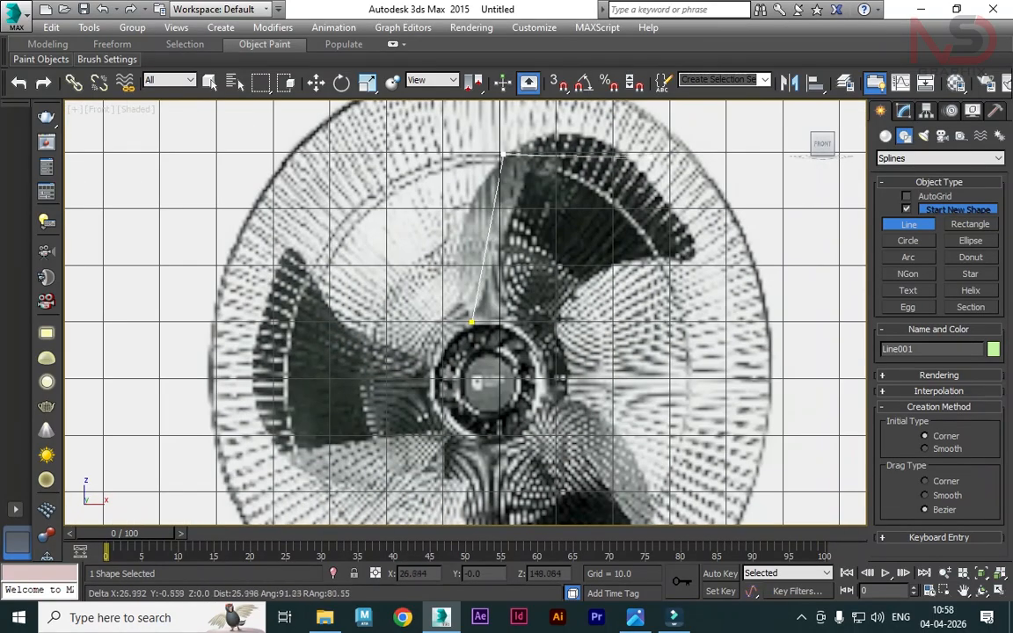
pyautogui.click(643, 169)
pyautogui.click(695, 259)
pyautogui.click(585, 271)
pyautogui.click(472, 322)
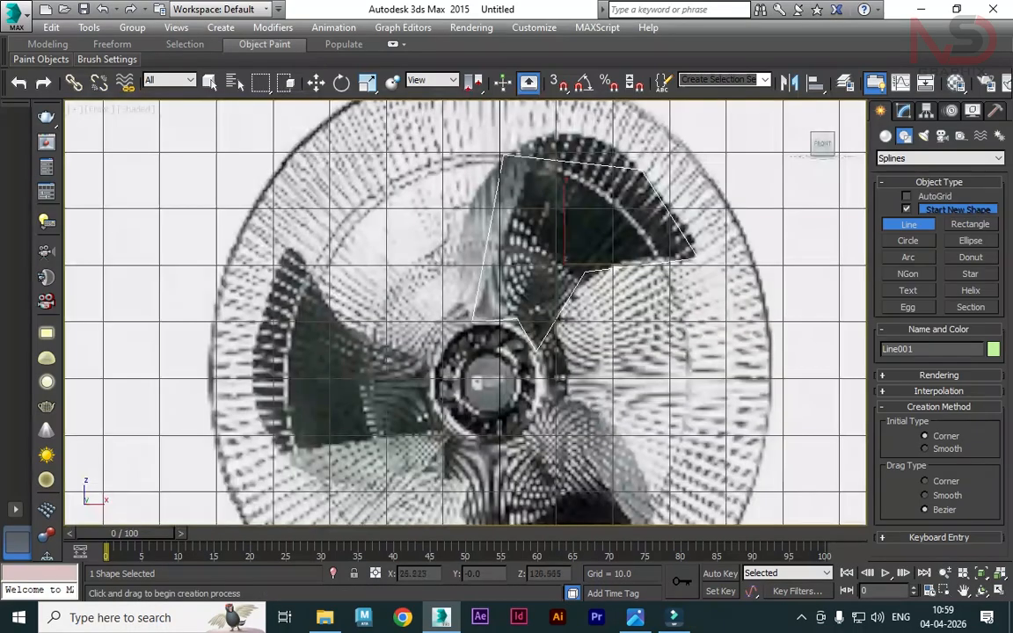
# - Convert the two vertices along the top edge of the blade outline to Smooth
pyautogui.press('w')
pyautogui.press('1')
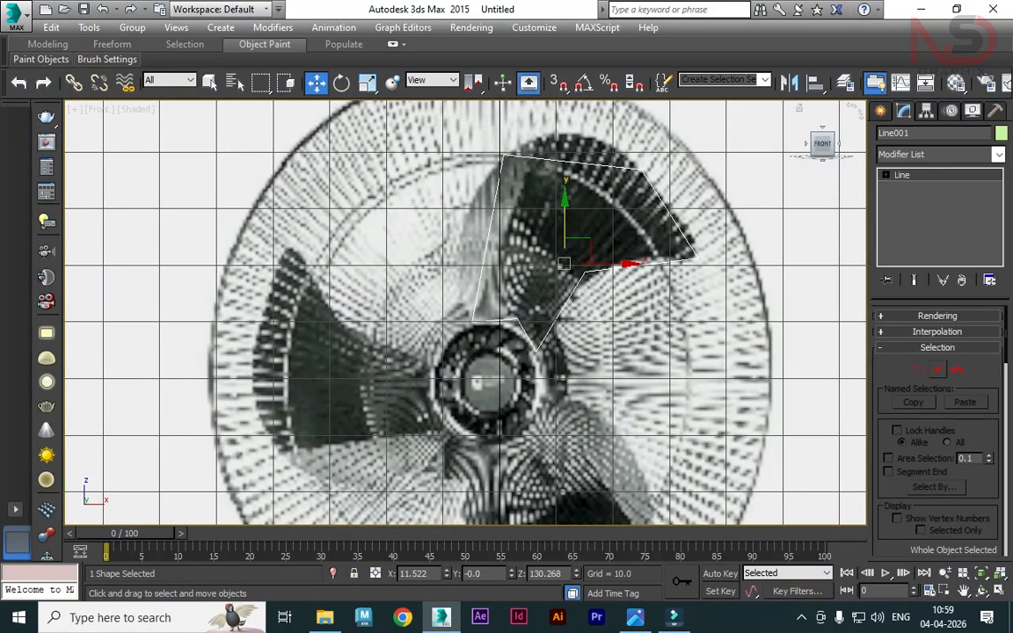
pyautogui.press('1')
pyautogui.moveTo(437, 119); pyautogui.dragTo(543, 176)
pyautogui.rightClick(588, 197)
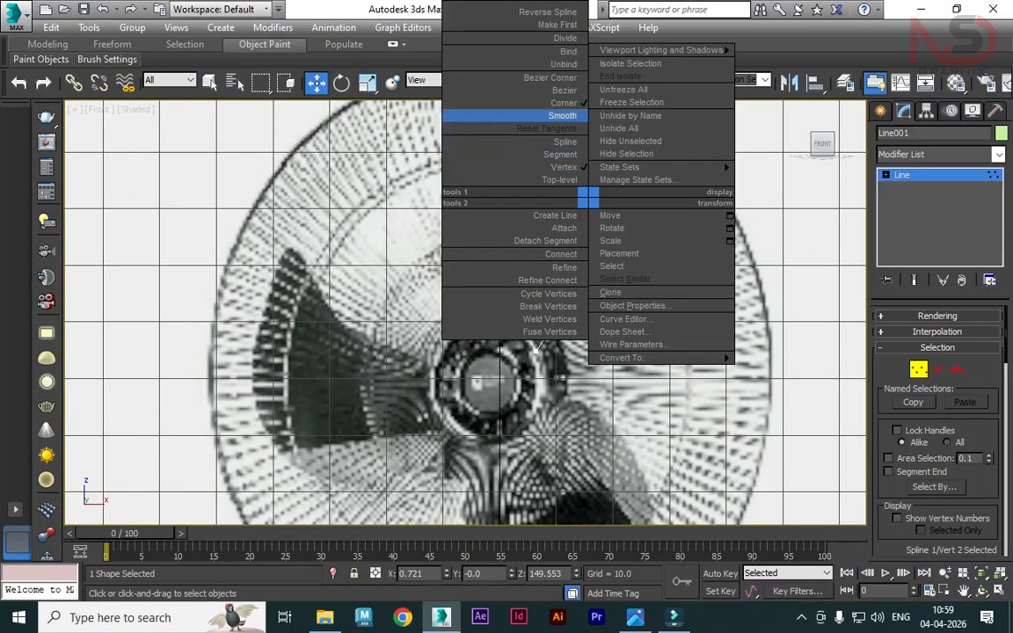
pyautogui.click(563, 115)
pyautogui.click(642, 169)
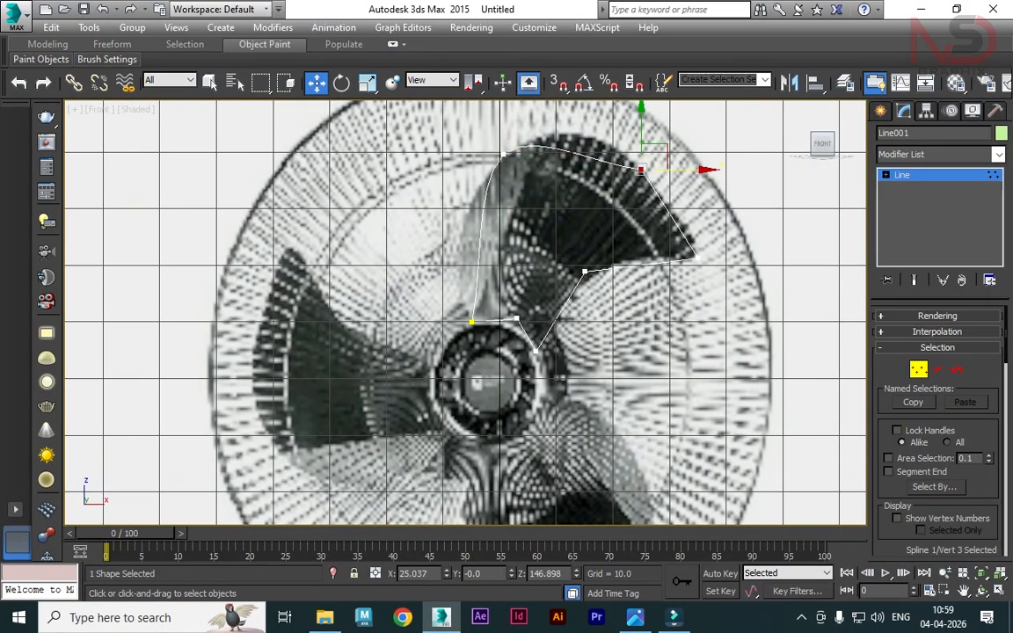
pyautogui.rightClick(582, 194)
pyautogui.click(554, 110)
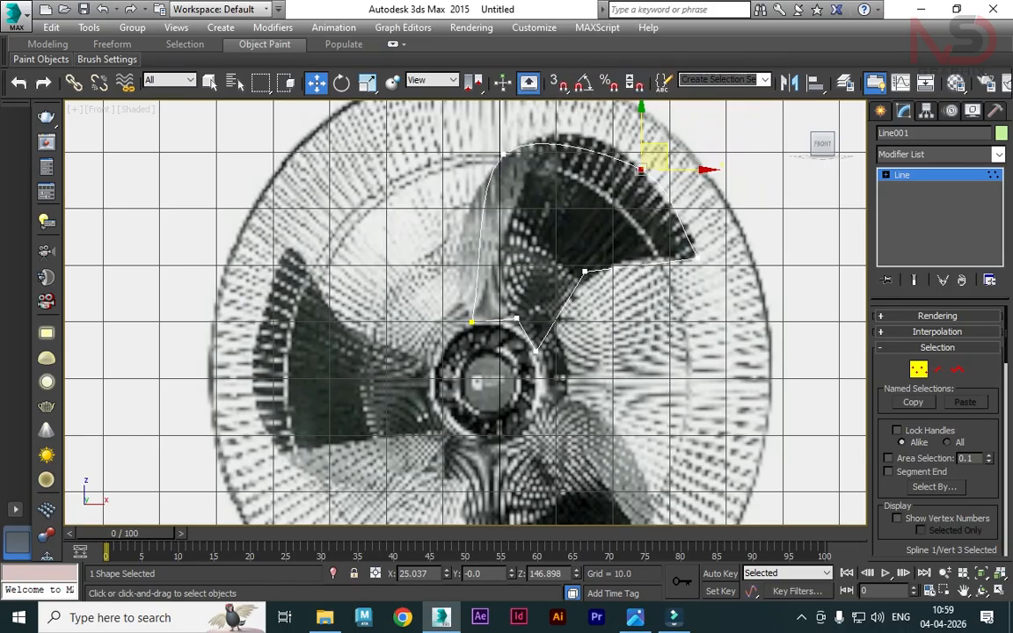
# - Convert the blade's outer tip vertex and lower-edge vertex to Smooth, and shift the lower-edge vertex slightly up and right to fit the reference
pyautogui.click(698, 258)
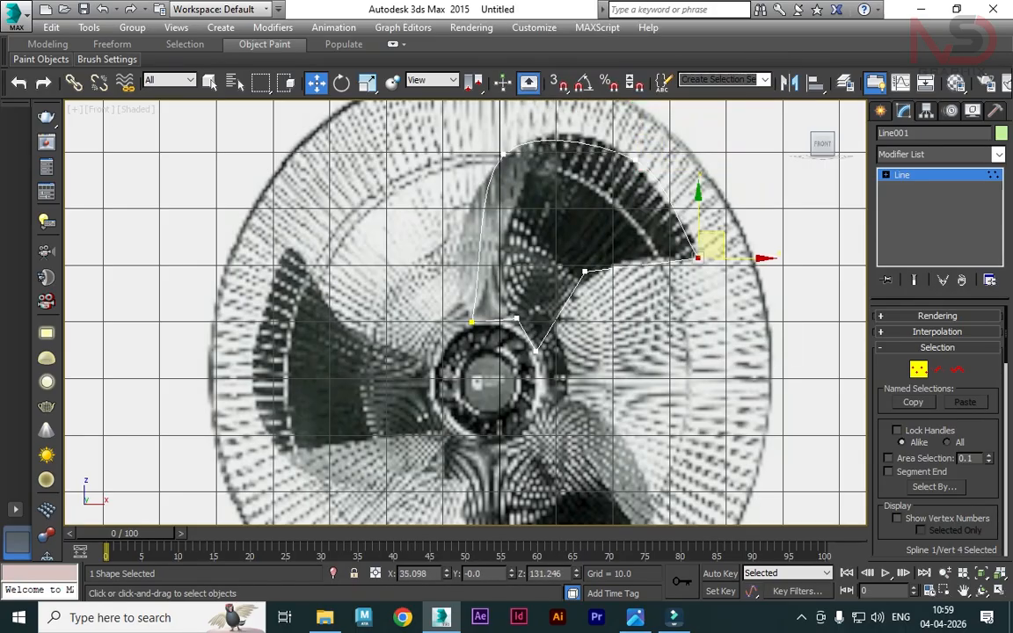
pyautogui.rightClick(716, 232)
pyautogui.click(686, 150)
pyautogui.click(585, 272)
pyautogui.rightClick(598, 250)
pyautogui.click(569, 170)
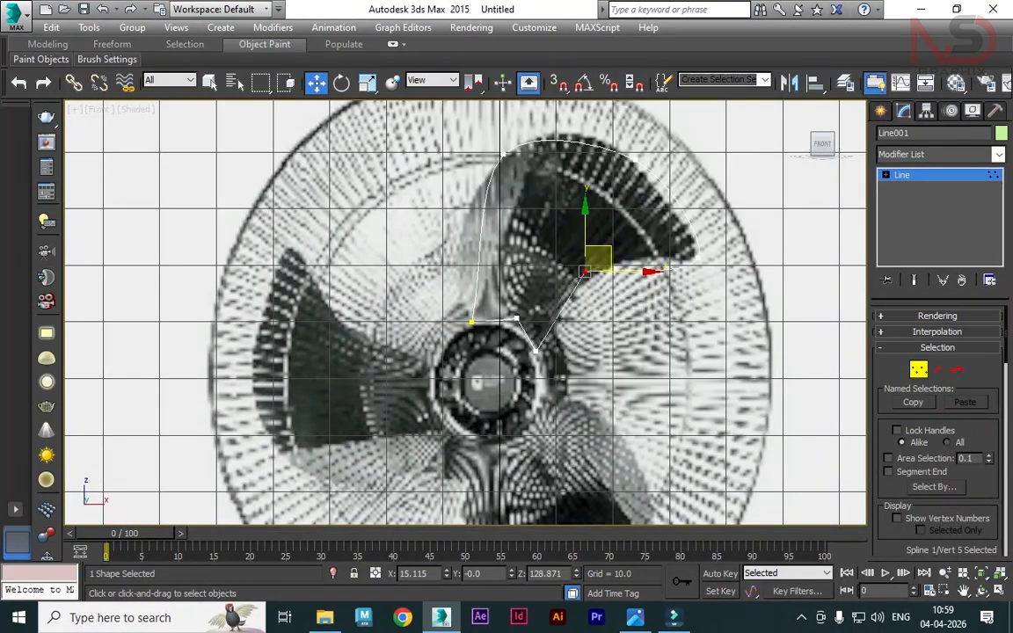
pyautogui.moveTo(598, 258); pyautogui.dragTo(605, 252)
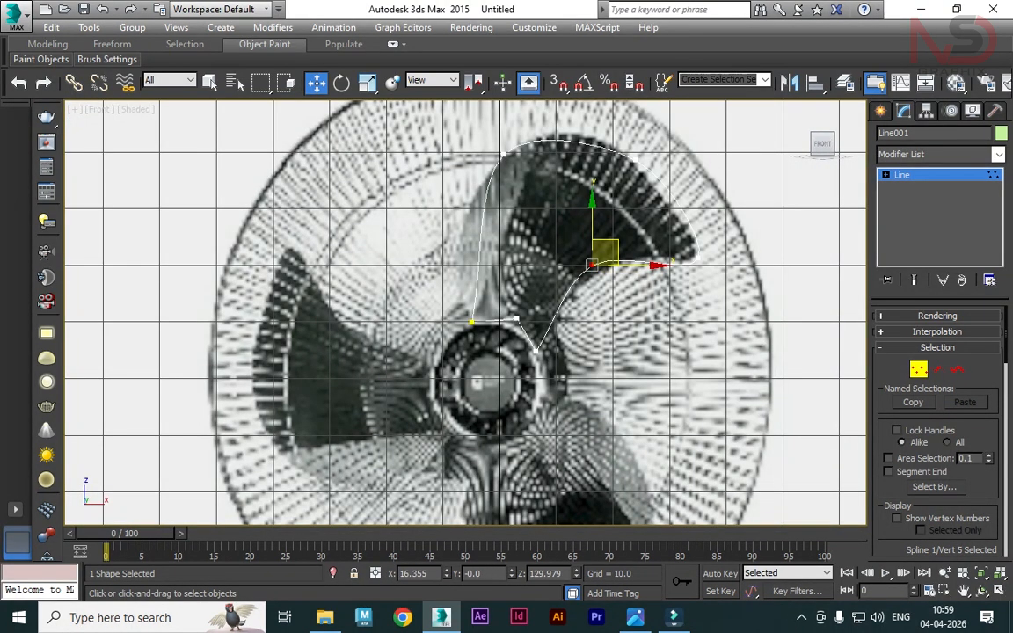
# - Convert the middle vertex on the blade outline's hub side to Smooth and finish vertex editing
pyautogui.scroll(2, 471, 341)
pyautogui.click(535, 302)
pyautogui.rightClick(561, 244)
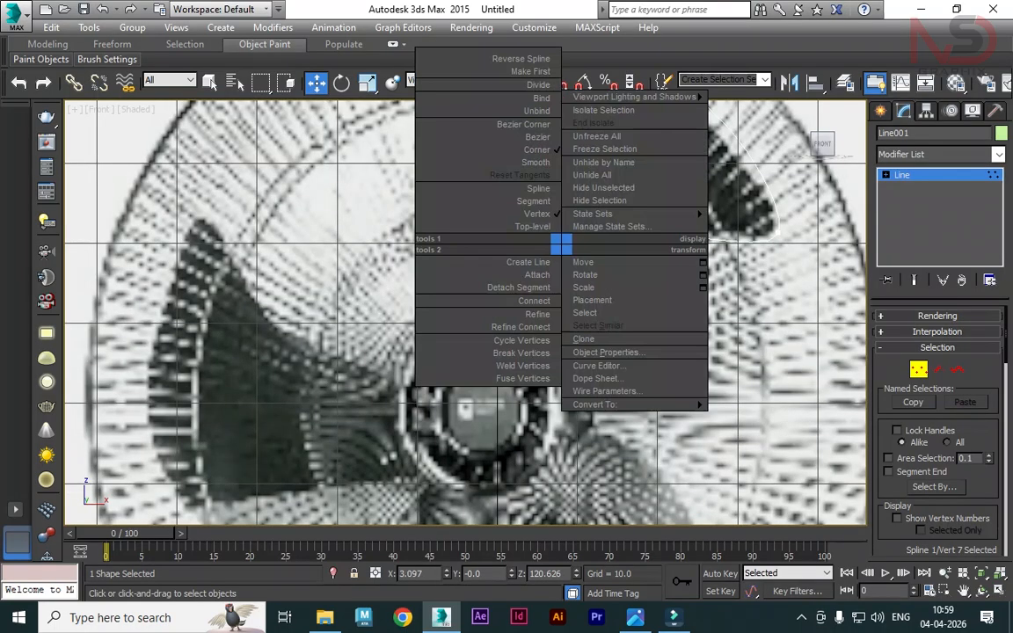
pyautogui.click(519, 175)
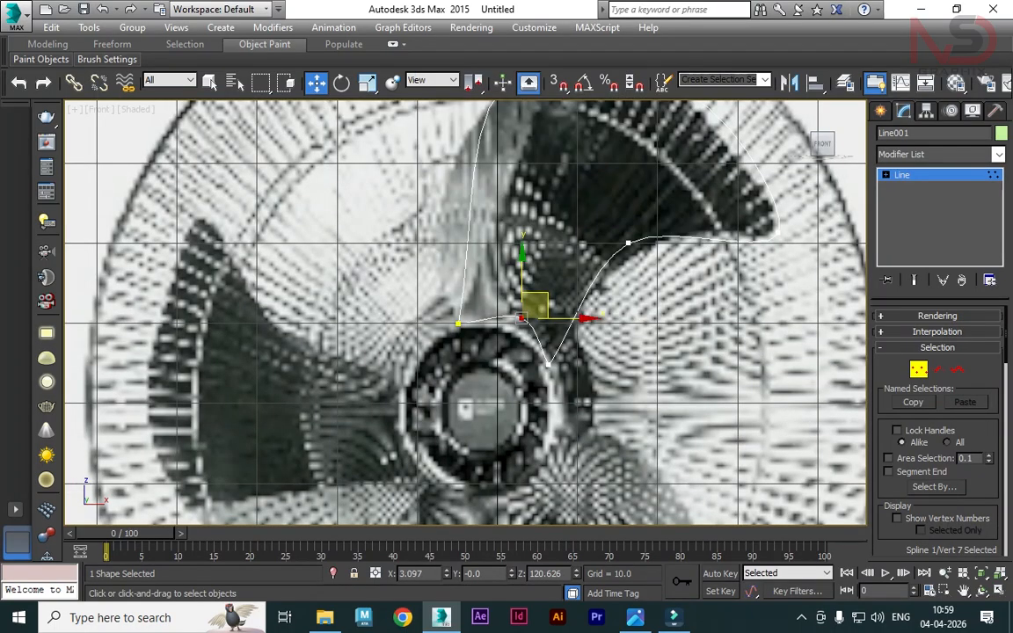
pyautogui.press('1')
# - Move the blade outline clear of the reference image, to its left at about X -235
pyautogui.scroll(-5, 481, 180)
pyautogui.moveTo(532, 188); pyautogui.dragTo(703, 207)
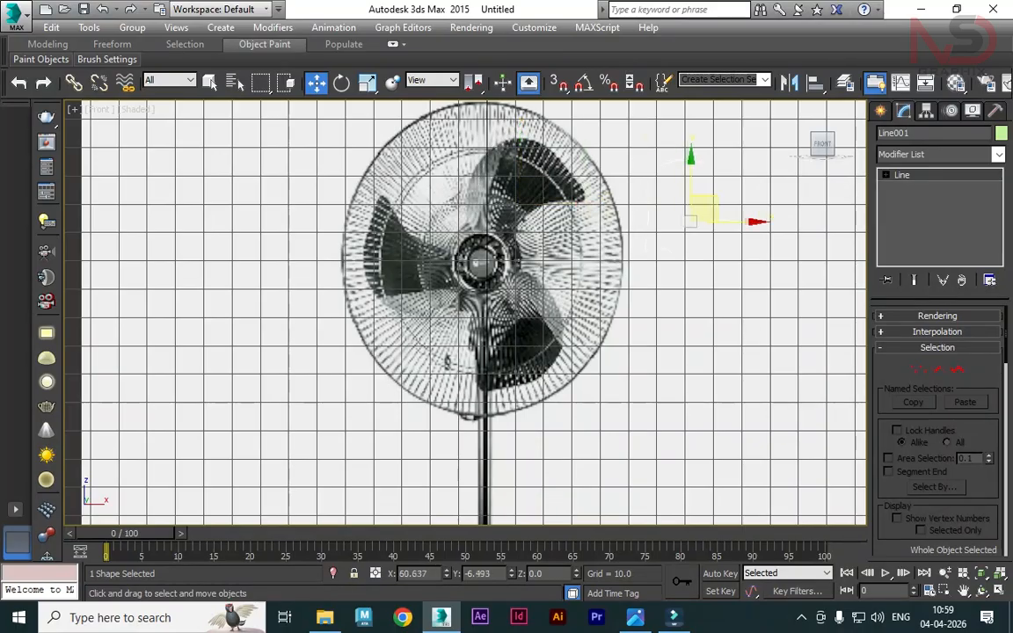
pyautogui.scroll(-4, 542, 211)
pyautogui.moveTo(620, 207); pyautogui.dragTo(294, 217)
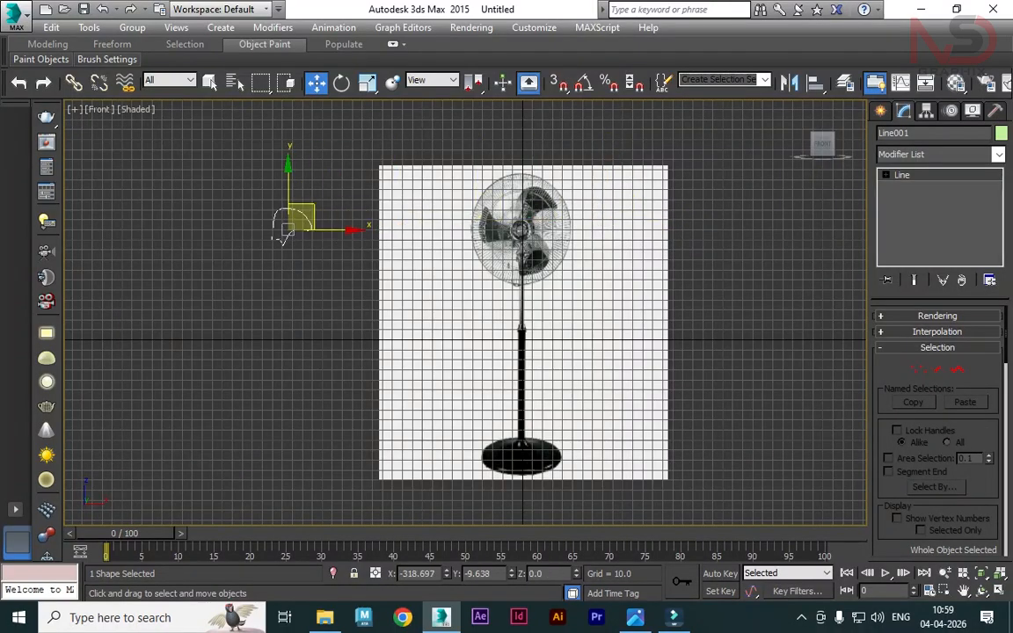
pyautogui.scroll(6, 290, 215)
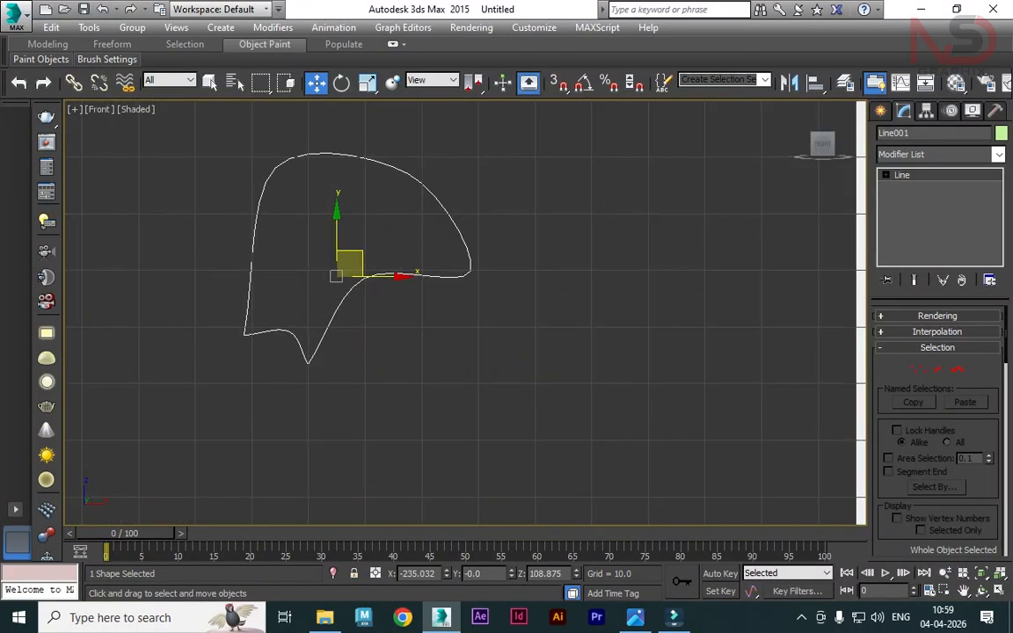
# - Apply a Shell modifier to the blade outline and view the solid in the maximized Perspective view
pyautogui.hotkey('alt', 'w')
pyautogui.hotkey('alt', 'w')
pyautogui.press('z')
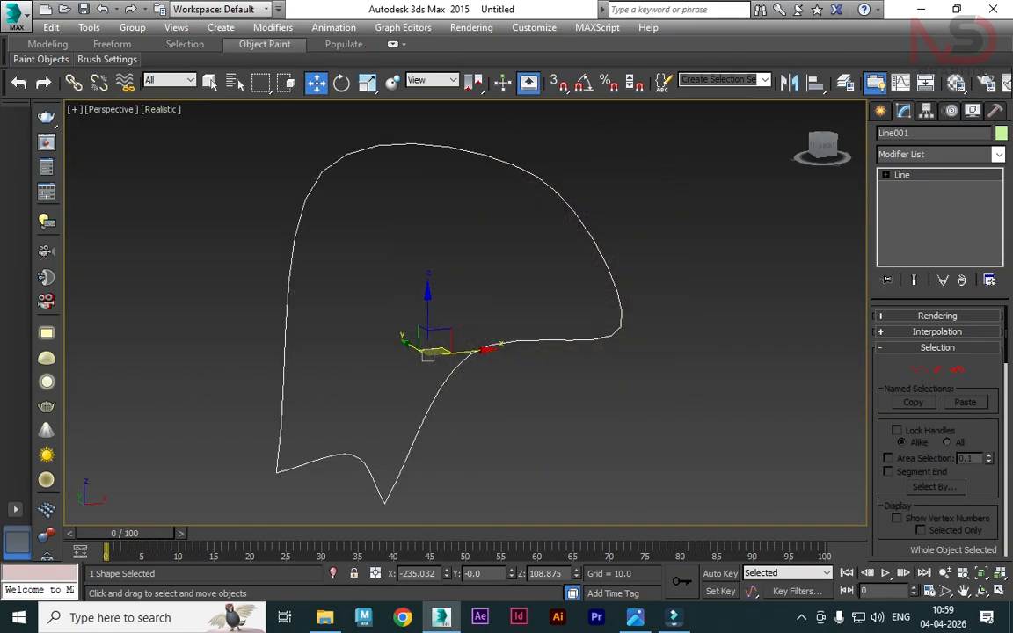
pyautogui.click(998, 154)
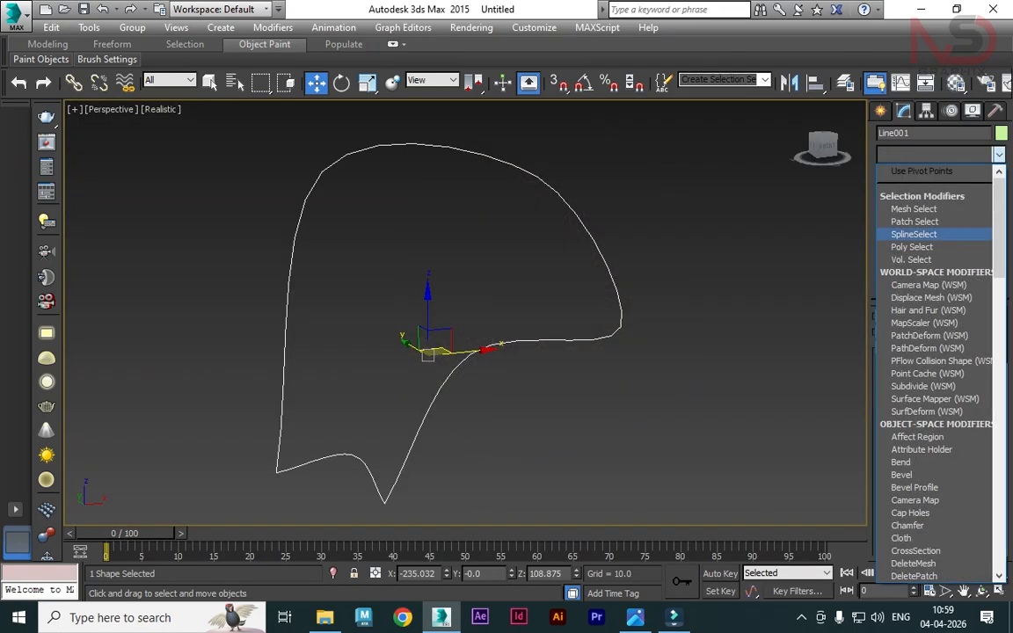
pyautogui.scroll(-5, 937, 369)
pyautogui.scroll(-10, 937, 369)
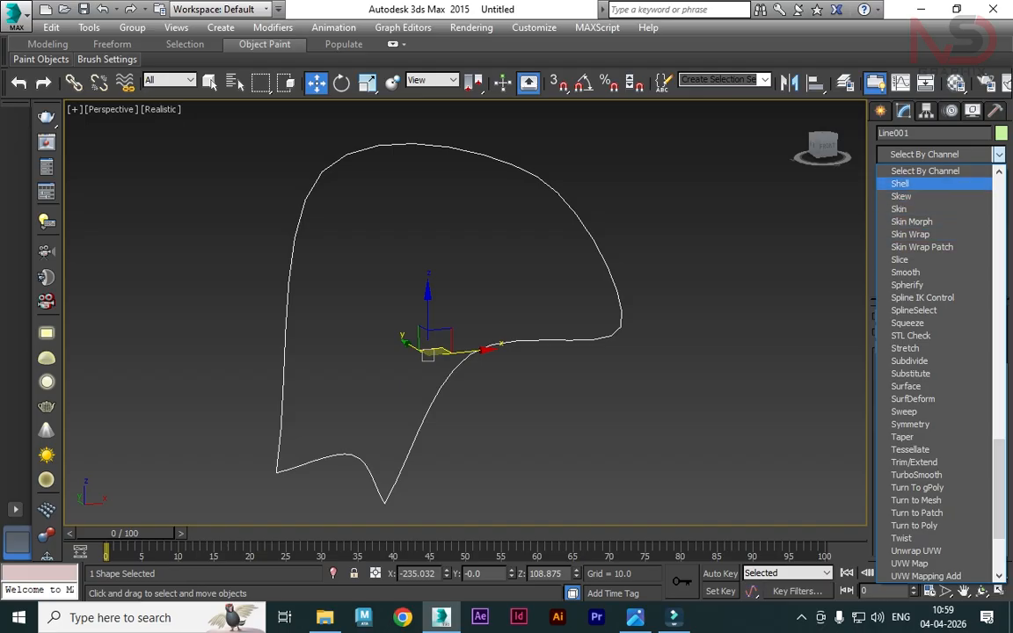
pyautogui.click(906, 183)
pyautogui.moveTo(527, 308)
pyautogui.keyDown('alt'); pyautogui.mouseDown(button='middle')
pyautogui.moveTo(633, 309)
pyautogui.moveTo(546, 299)
pyautogui.mouseUp(button='middle'); pyautogui.keyUp('alt')
pyautogui.keyDown('alt'); pyautogui.moveTo(739, 154); pyautogui.dragTo(798, 107, button='middle'); pyautogui.keyUp('alt')
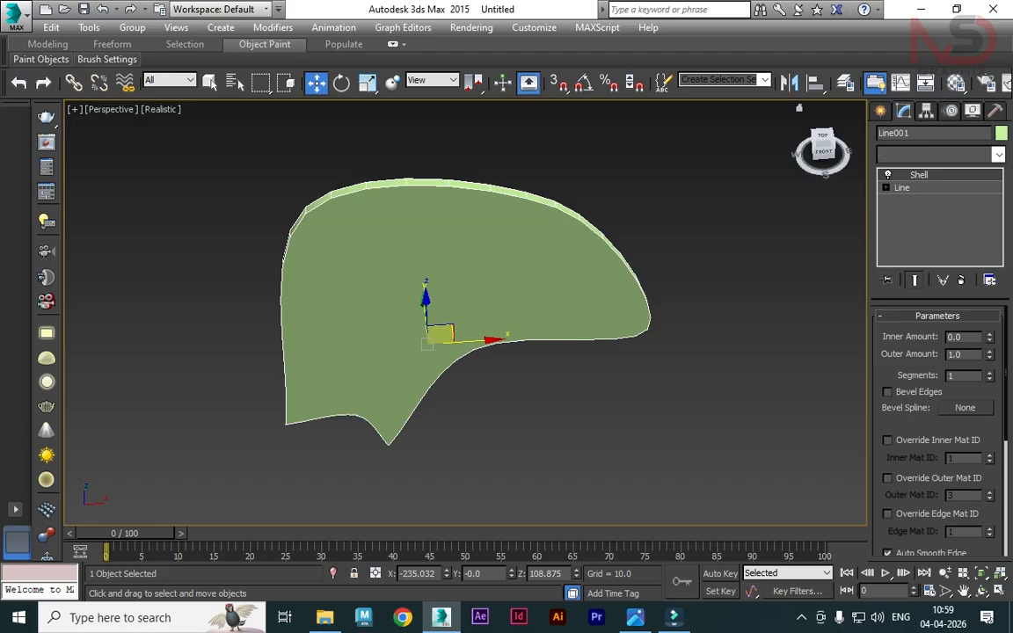
# - Add a Twist modifier on top of the blade's Shell
pyautogui.click(938, 155)
pyautogui.press('t')
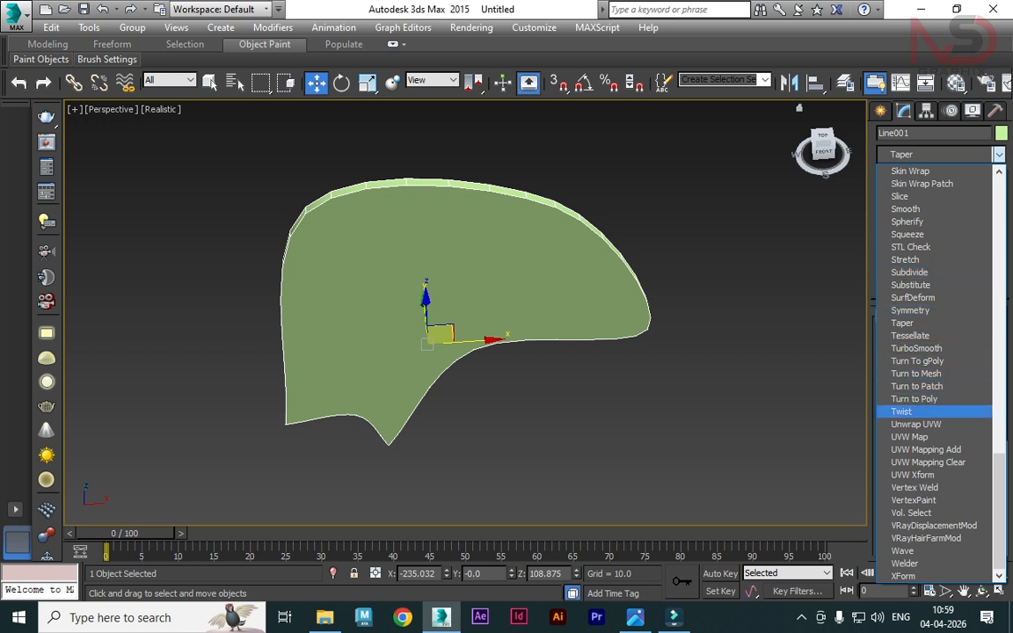
pyautogui.click(901, 412)
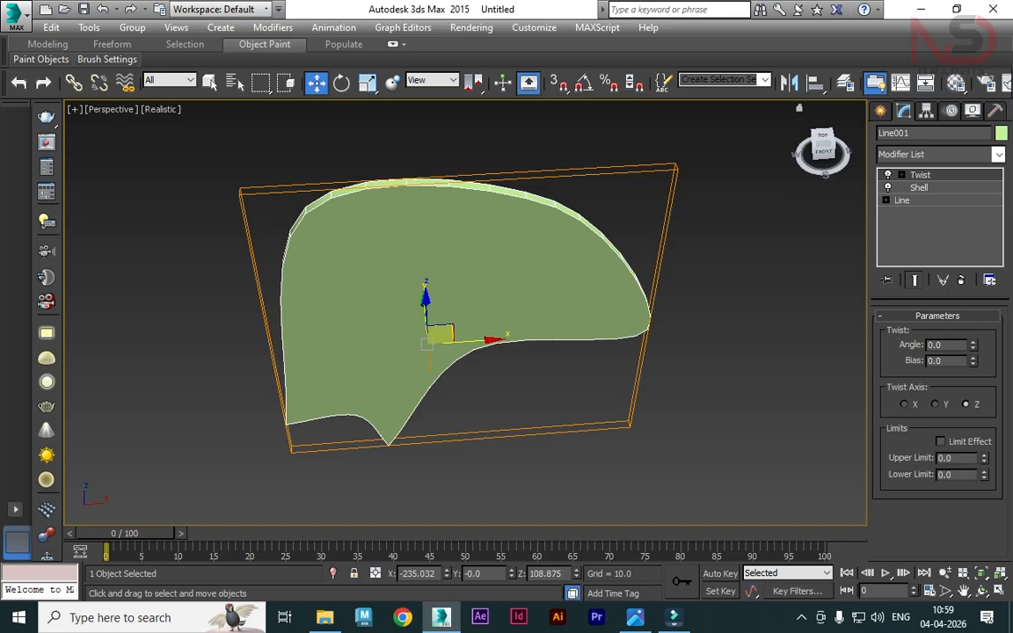
# - Set the blade's Twist axis to X and its Angle to -24
pyautogui.moveTo(974, 345)
pyautogui.mouseDown()
pyautogui.moveTo(974, 319)
pyautogui.moveTo(974, 343)
pyautogui.mouseUp()
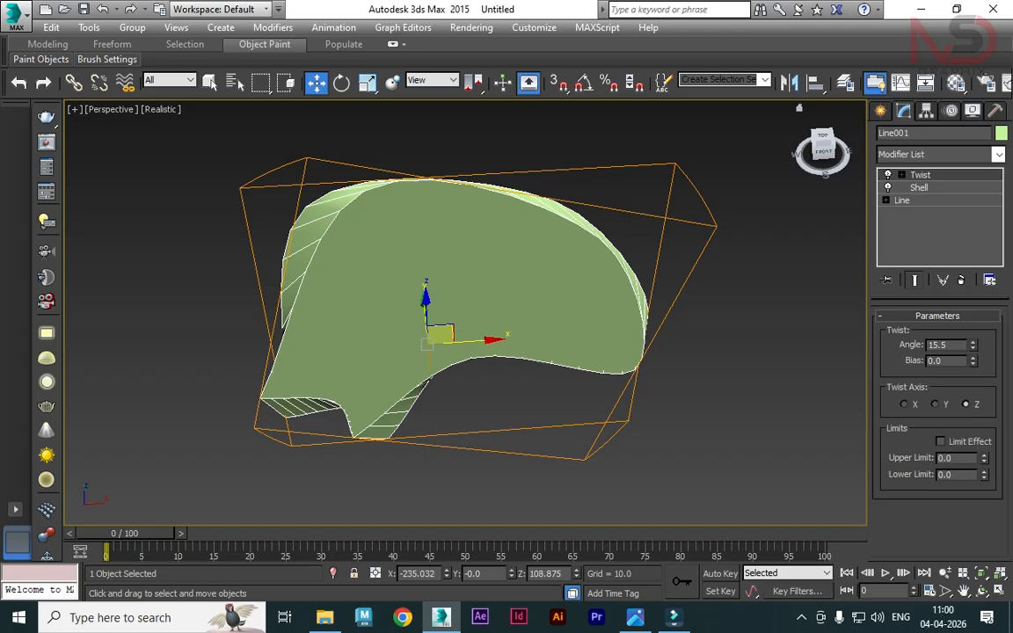
pyautogui.rightClick(974, 345)
pyautogui.moveTo(973, 345)
pyautogui.mouseDown()
pyautogui.moveTo(974, 325)
pyautogui.moveTo(974, 349)
pyautogui.mouseUp()
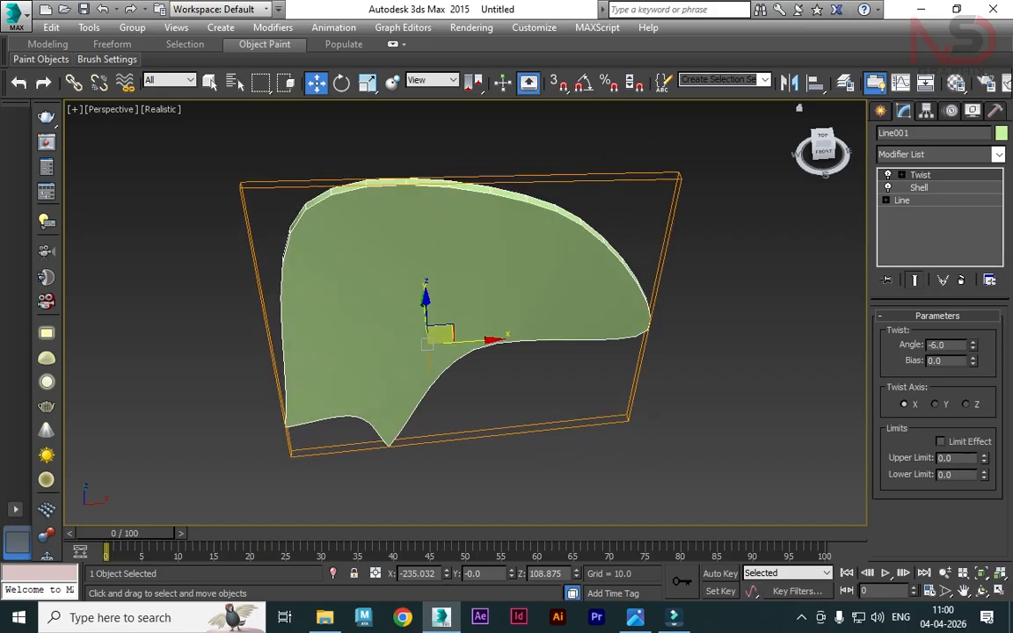
pyautogui.moveTo(973, 349)
pyautogui.mouseDown()
pyautogui.moveTo(974, 321)
pyautogui.moveTo(974, 363)
pyautogui.mouseUp()
pyautogui.keyDown('alt'); pyautogui.moveTo(440, 352); pyautogui.dragTo(568, 377, button='middle'); pyautogui.keyUp('alt')
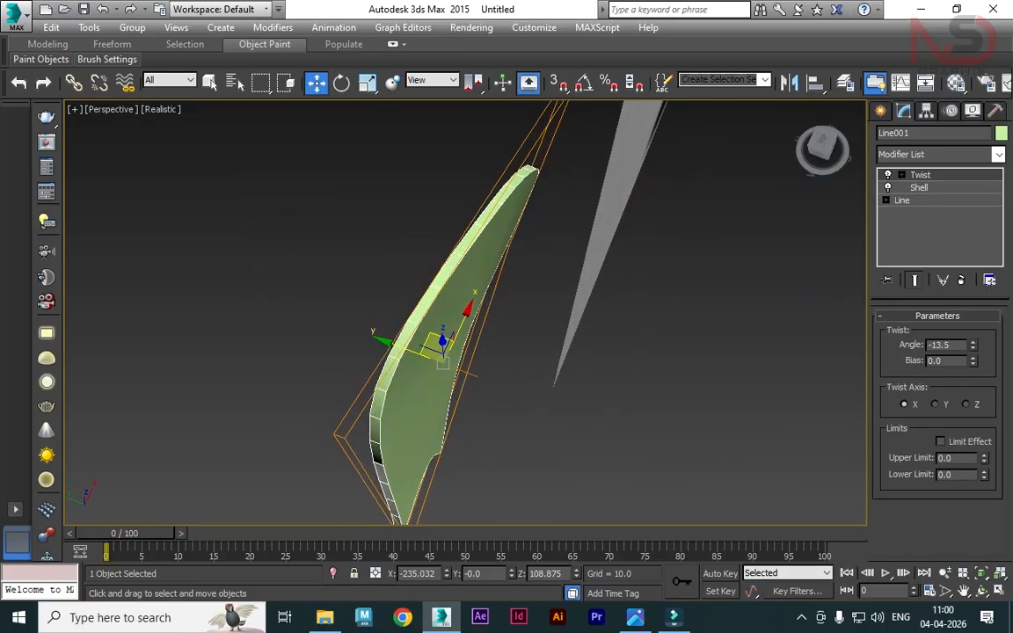
pyautogui.moveTo(973, 345); pyautogui.dragTo(973, 355)
# - Thin the blade by setting the Shell's Outer Amount to 0.5, return to the Twist level and deselect the blade
pyautogui.click(919, 187)
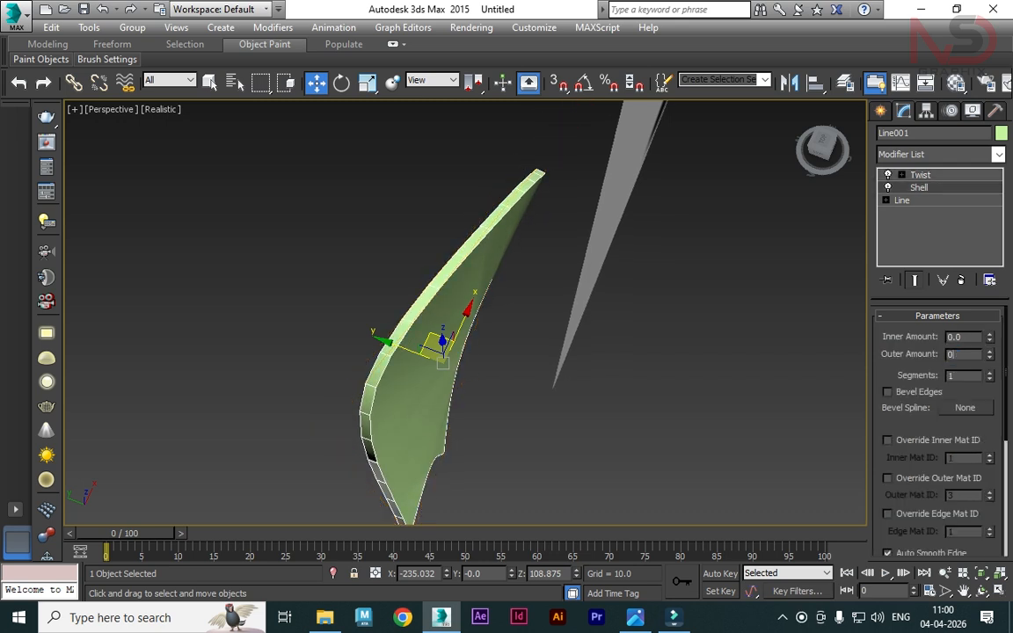
pyautogui.write('0.5')
pyautogui.press('Return')
pyautogui.click(920, 175)
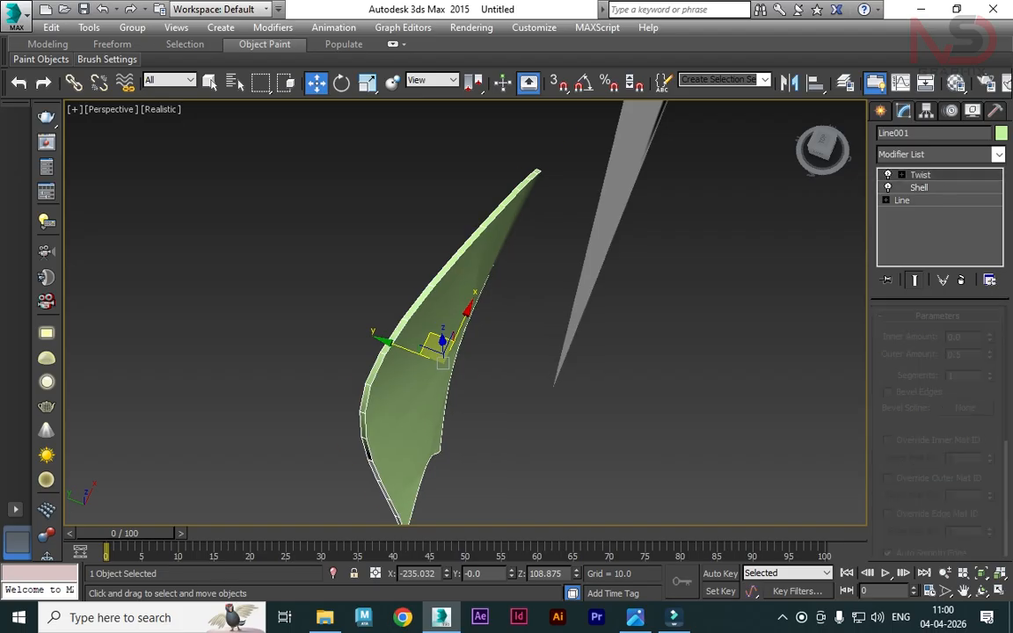
pyautogui.keyDown('alt'); pyautogui.moveTo(563, 352); pyautogui.dragTo(440, 326, button='middle'); pyautogui.keyUp('alt')
pyautogui.click(528, 422)
# - In the maximized Front view, place the twisted blade over the upper blade of the reference fan to compare them
pyautogui.hotkey('alt', 'w')
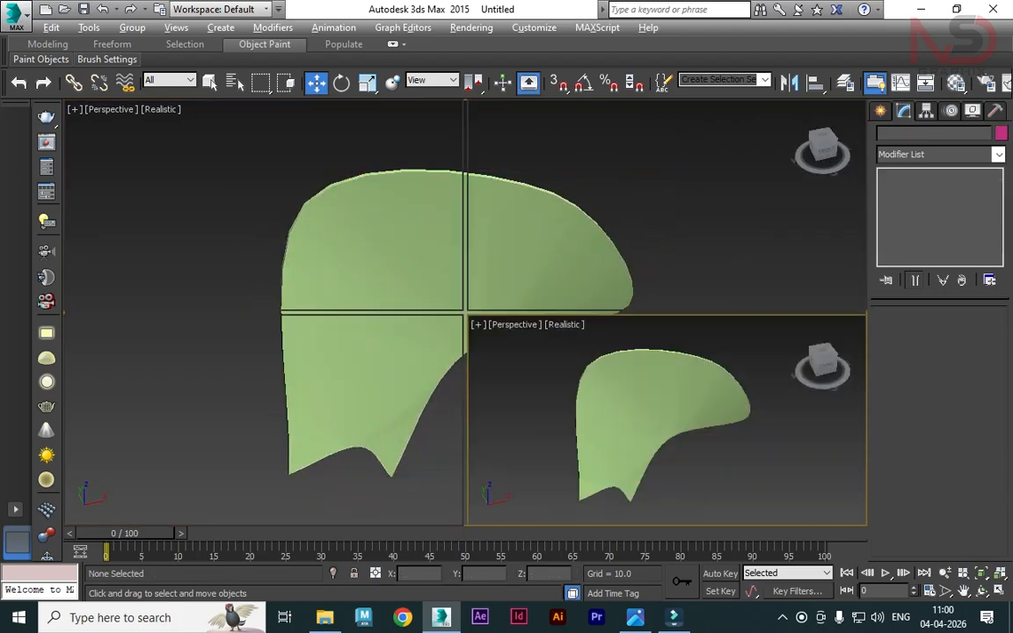
pyautogui.click(525, 208)
pyautogui.hotkey('alt', 'w')
pyautogui.scroll(-7, 525, 208)
pyautogui.moveTo(616, 307); pyautogui.dragTo(531, 311, button='middle')
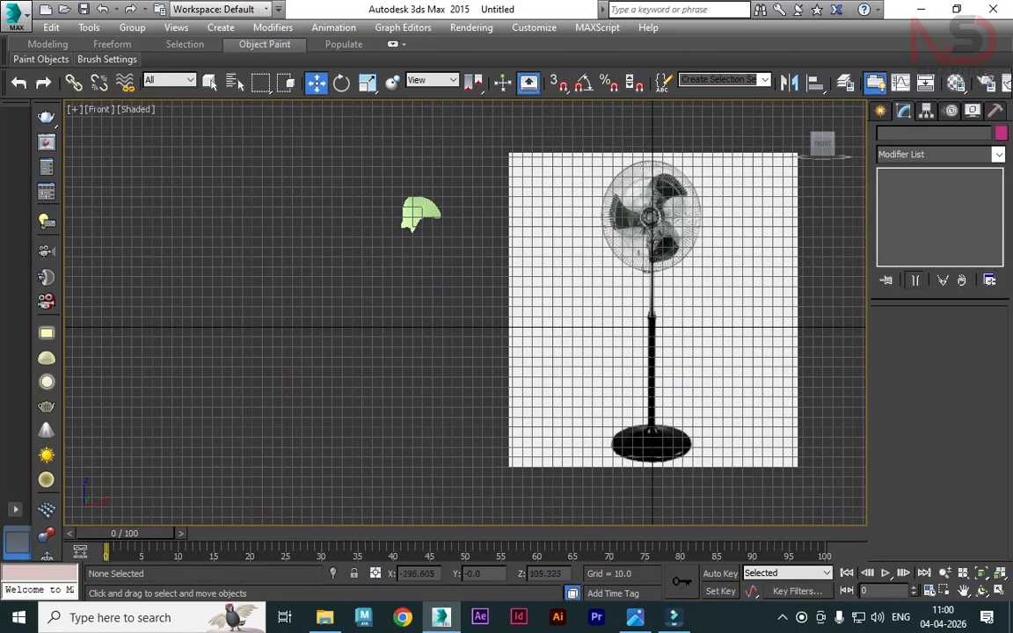
pyautogui.click(422, 211)
pyautogui.moveTo(417, 220); pyautogui.dragTo(660, 196)
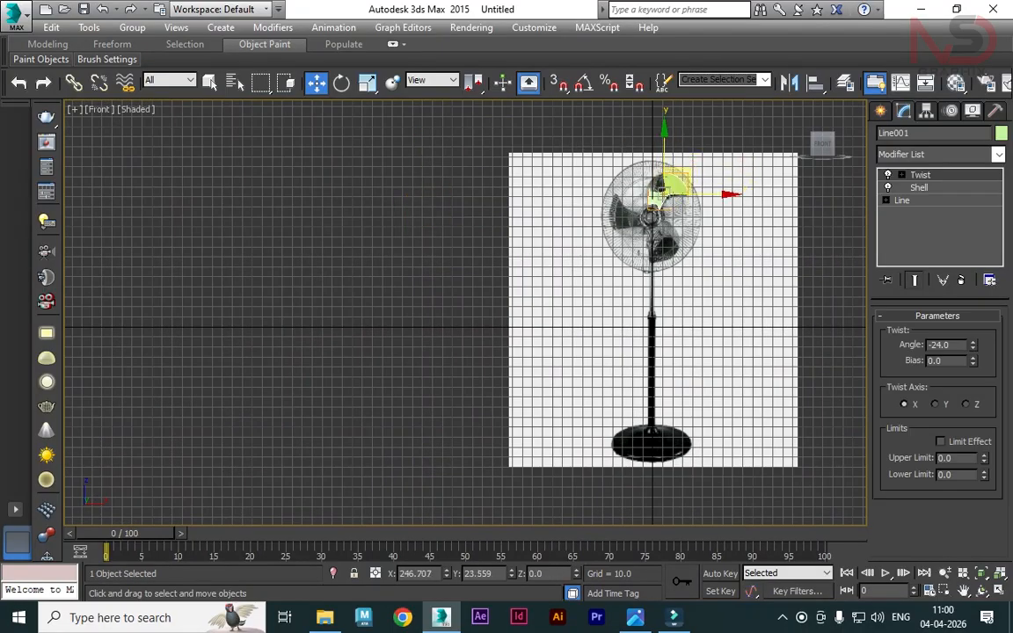
pyautogui.scroll(3, 660, 195)
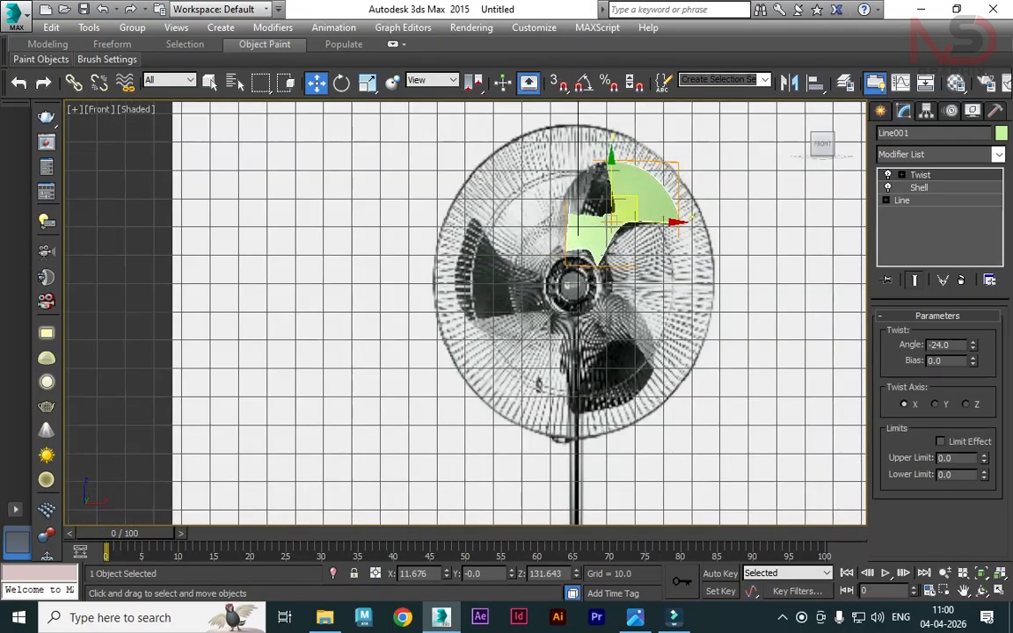
pyautogui.scroll(-2, 647, 211)
# - Move the blade clear of the reference image, to its left at about X -251, Z 118, and deselect it
pyautogui.moveTo(641, 204)
pyautogui.mouseDown()
pyautogui.moveTo(413, 226)
pyautogui.moveTo(630, 219)
pyautogui.moveTo(641, 203)
pyautogui.mouseUp()
pyautogui.moveTo(628, 208); pyautogui.dragTo(257, 228)
pyautogui.scroll(3, 230, 255)
pyautogui.click(255, 269)
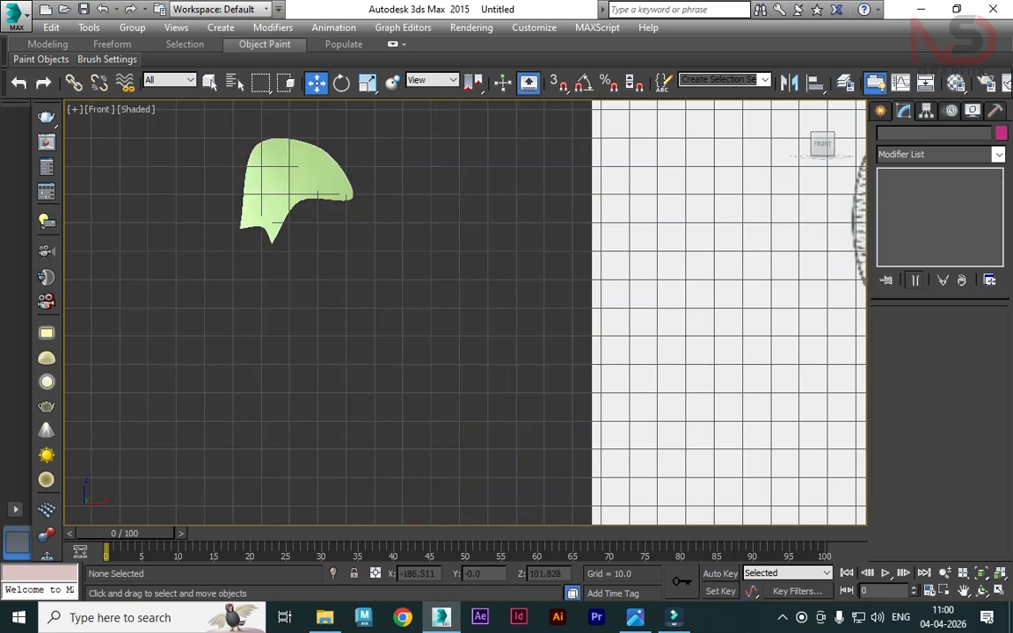
pyautogui.moveTo(282, 206); pyautogui.dragTo(431, 191, button='middle')
pyautogui.scroll(2, 431, 191)
pyautogui.click(881, 111)
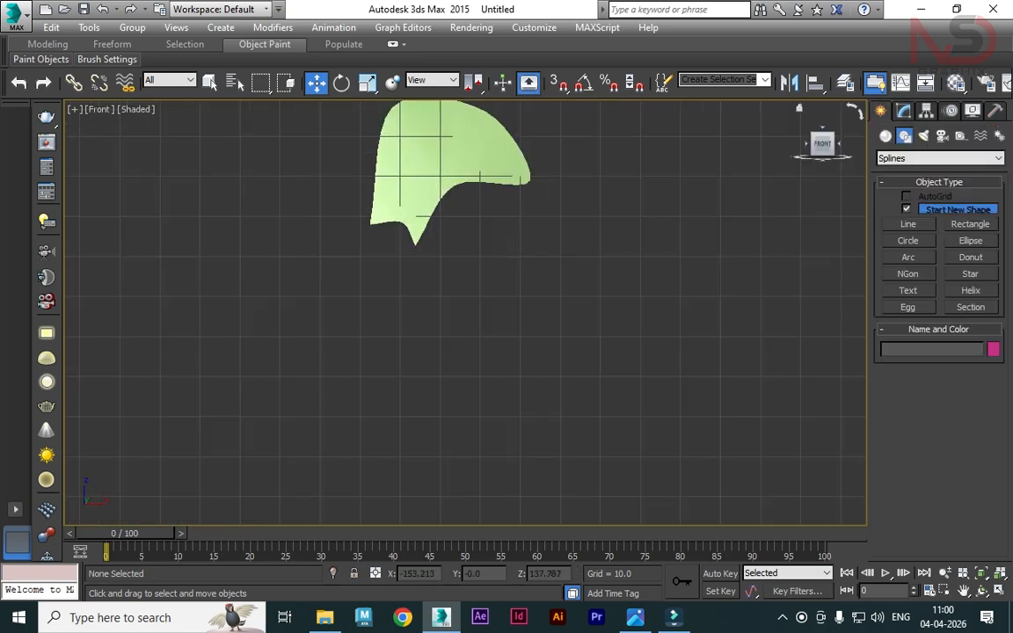
pyautogui.click(886, 137)
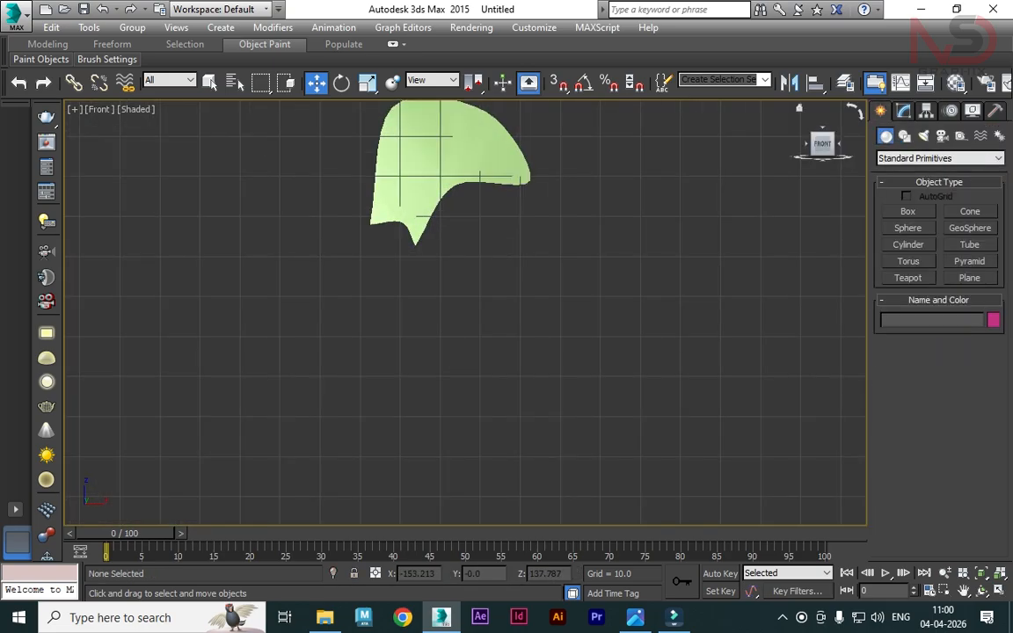
pyautogui.click(908, 245)
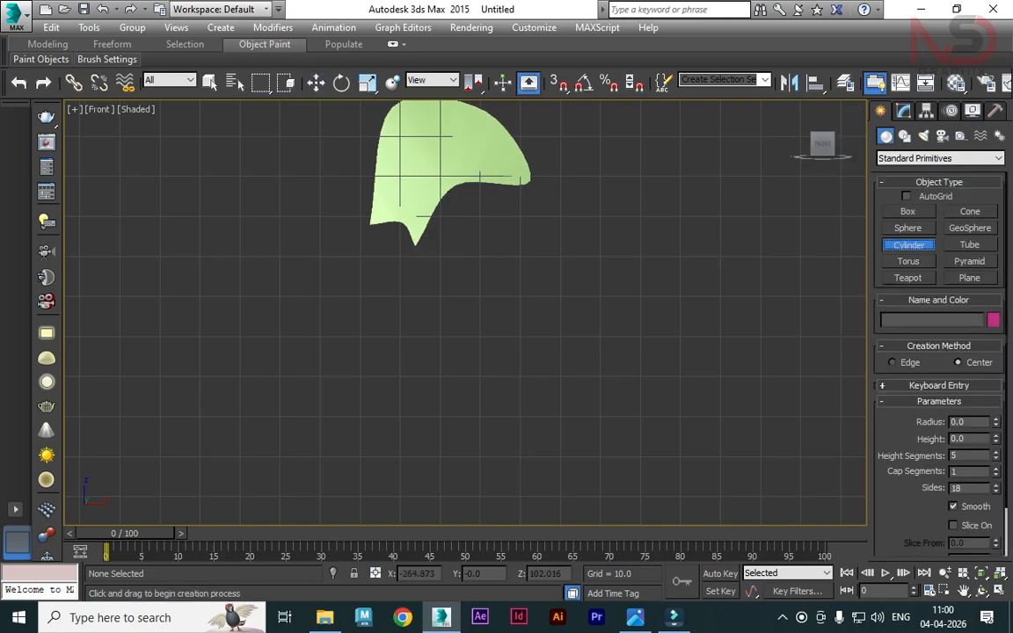
pyautogui.moveTo(384, 248); pyautogui.dragTo(350, 233)
pyautogui.press('w')
pyautogui.press('Delete')
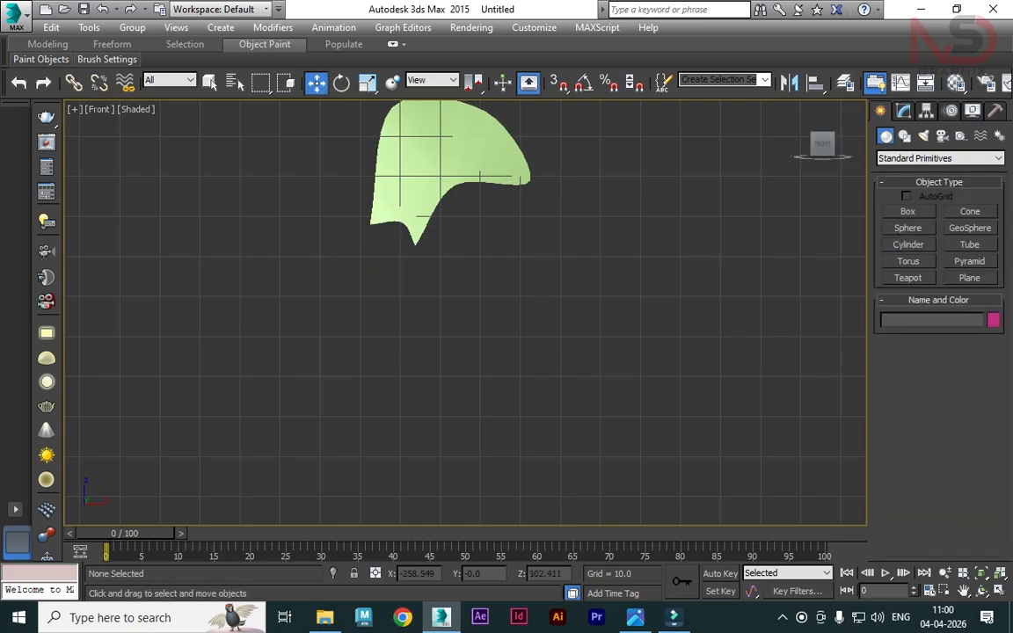
# - Create a hub cylinder with a radius of about 8 at the blade's narrow root end in the Front view
pyautogui.click(909, 245)
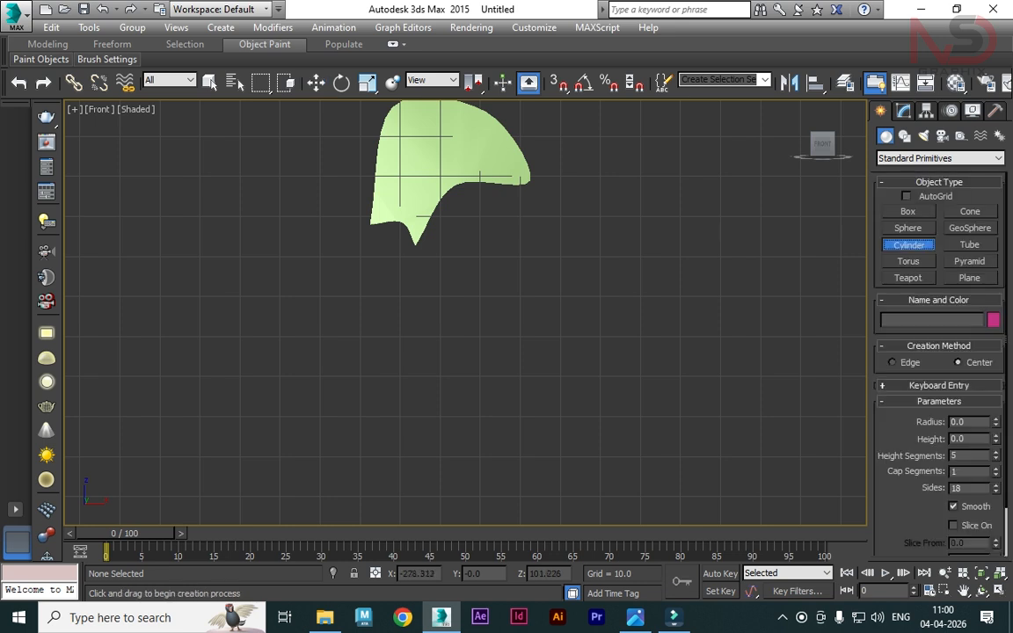
pyautogui.moveTo(385, 248); pyautogui.dragTo(357, 246)
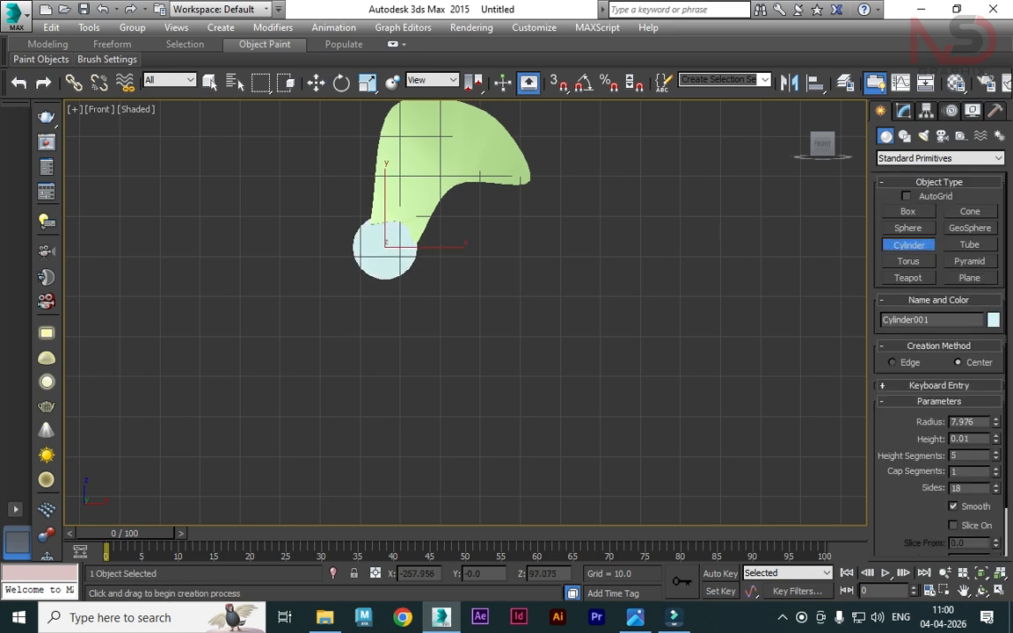
pyautogui.press('w')
pyautogui.scroll(3, 386, 236)
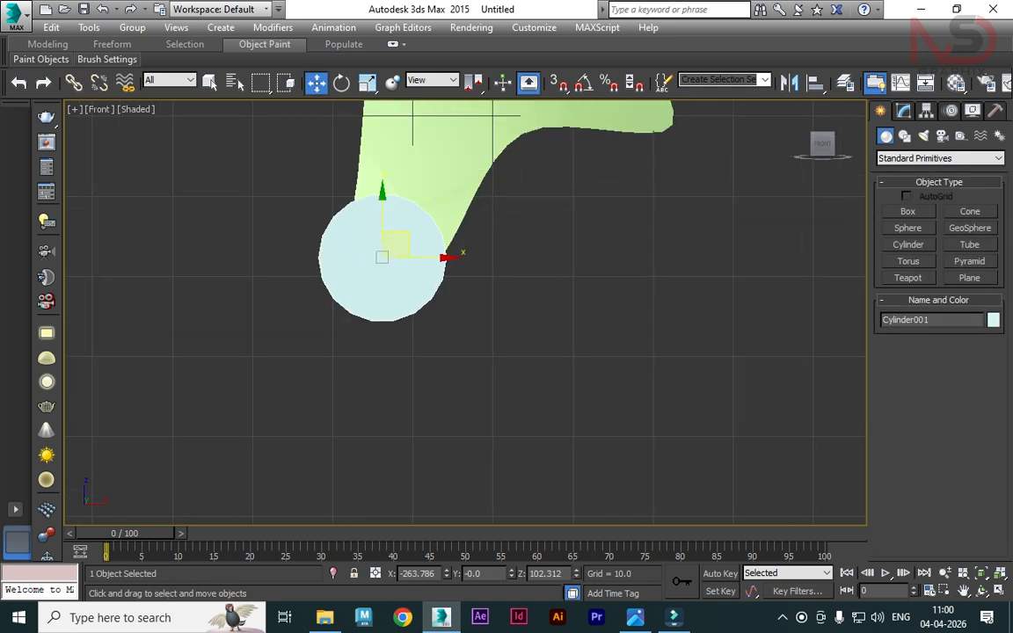
# - In the maximized Top view, shift the hub cylinder in depth to about Y 3.2 so it overlaps the blade root
pyautogui.hotkey('alt', 'w')
pyautogui.middleClick(387, 236)
pyautogui.hotkey('alt', 'w')
pyautogui.press('z')
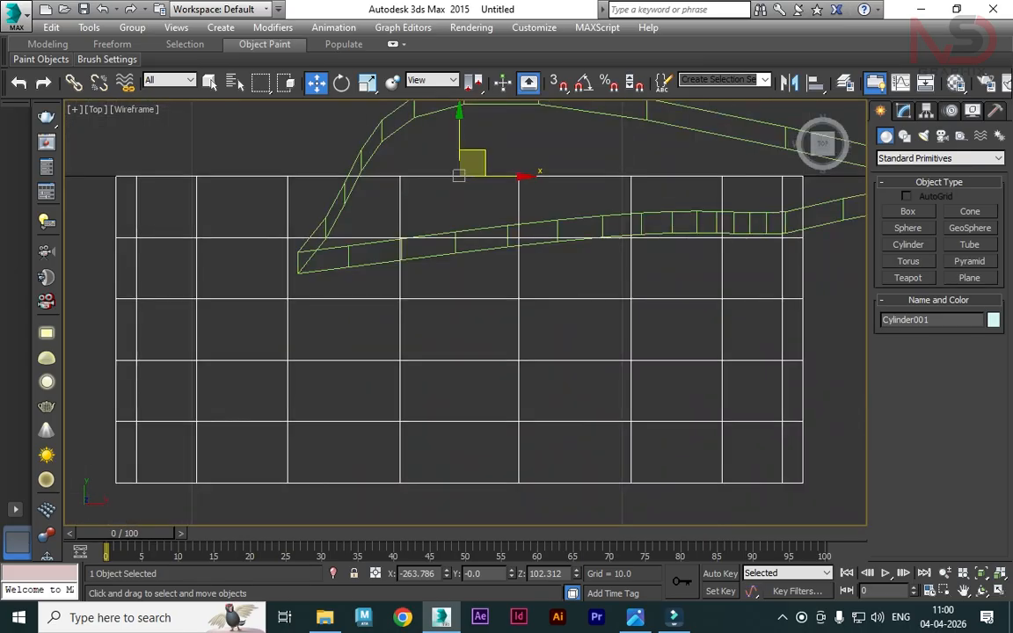
pyautogui.scroll(-2, 419, 201)
pyautogui.moveTo(448, 147); pyautogui.dragTo(447, 49)
pyautogui.moveTo(447, 132); pyautogui.dragTo(482, 201, button='middle')
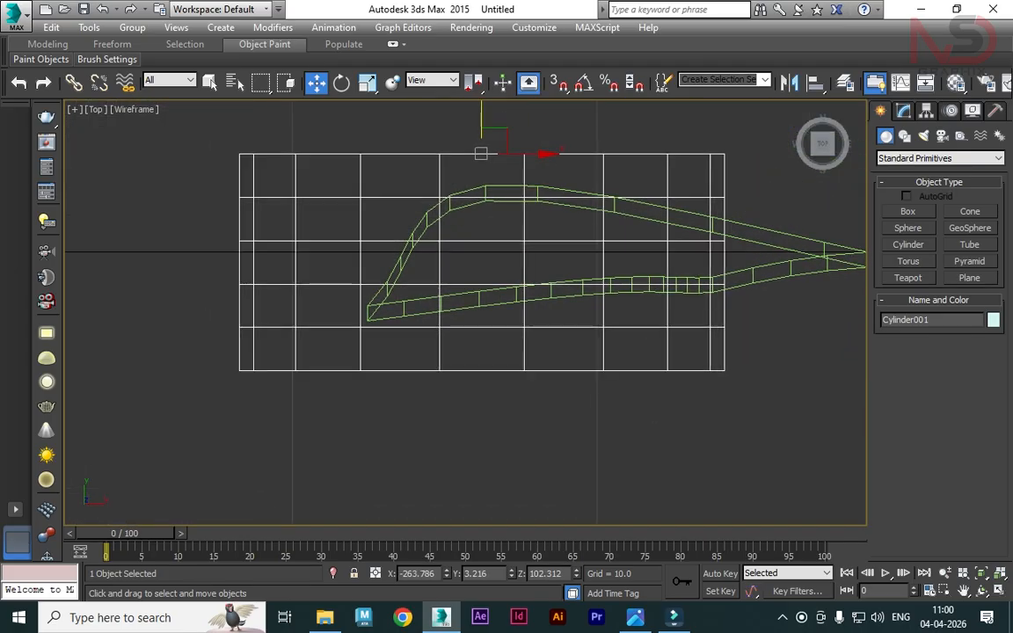
# - Reduce the hub cylinder's height to about 4.06 and reposition it in depth at about Y 1 on the blade root
pyautogui.press('1')
pyautogui.moveTo(995, 354); pyautogui.dragTo(995, 403)
pyautogui.moveTo(494, 140); pyautogui.dragTo(494, 198)
pyautogui.hotkey('alt', 'w')
pyautogui.middleClick(616, 423)
pyautogui.hotkey('alt', 'w')
pyautogui.keyDown('alt'); pyautogui.moveTo(369, 335); pyautogui.dragTo(512, 328, button='middle'); pyautogui.keyUp('alt')
pyautogui.moveTo(512, 327); pyautogui.dragTo(743, 230, button='middle')
pyautogui.moveTo(418, 356); pyautogui.dragTo(690, 237, button='middle')
pyautogui.moveTo(629, 236); pyautogui.dragTo(633, 236)
pyautogui.keyDown('alt'); pyautogui.moveTo(632, 236); pyautogui.dragTo(572, 264, button='middle'); pyautogui.keyUp('alt')
# - In the Front view, move only the blade's pivot to the centre of the hub cylinder using Affect Pivot Only
pyautogui.hotkey('alt', 'w')
pyautogui.middleClick(545, 207)
pyautogui.hotkey('alt', 'w')
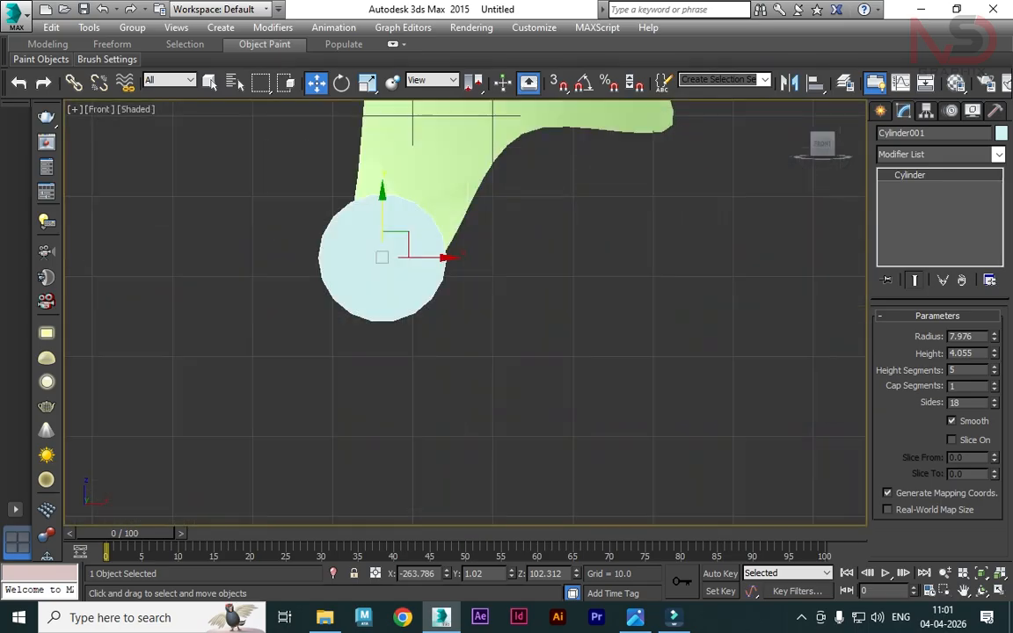
pyautogui.scroll(-3, 495, 194)
pyautogui.click(491, 163)
pyautogui.moveTo(491, 163); pyautogui.dragTo(498, 239, button='middle')
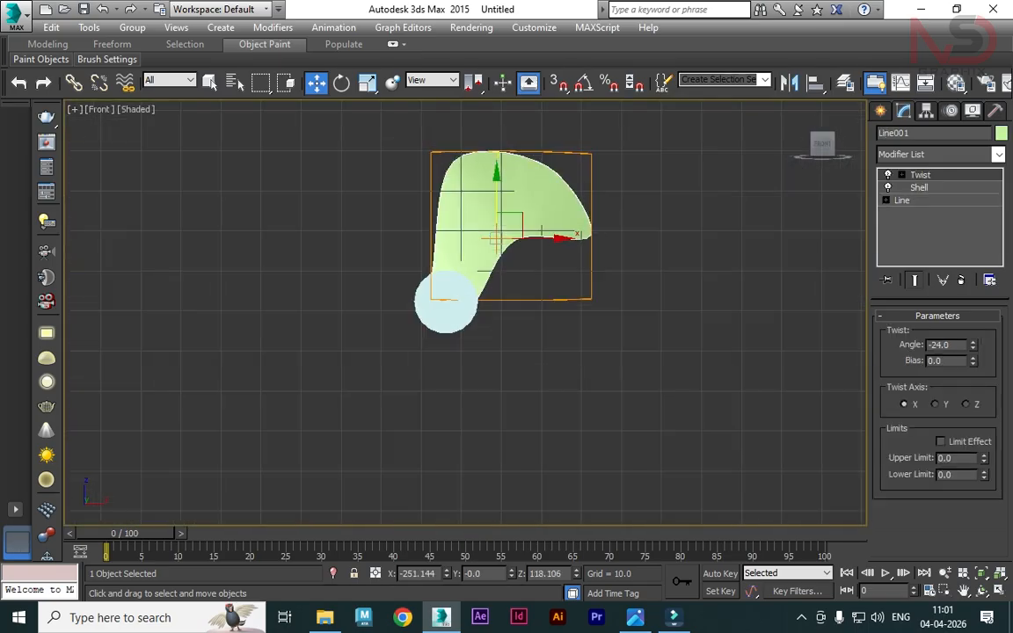
pyautogui.click(927, 111)
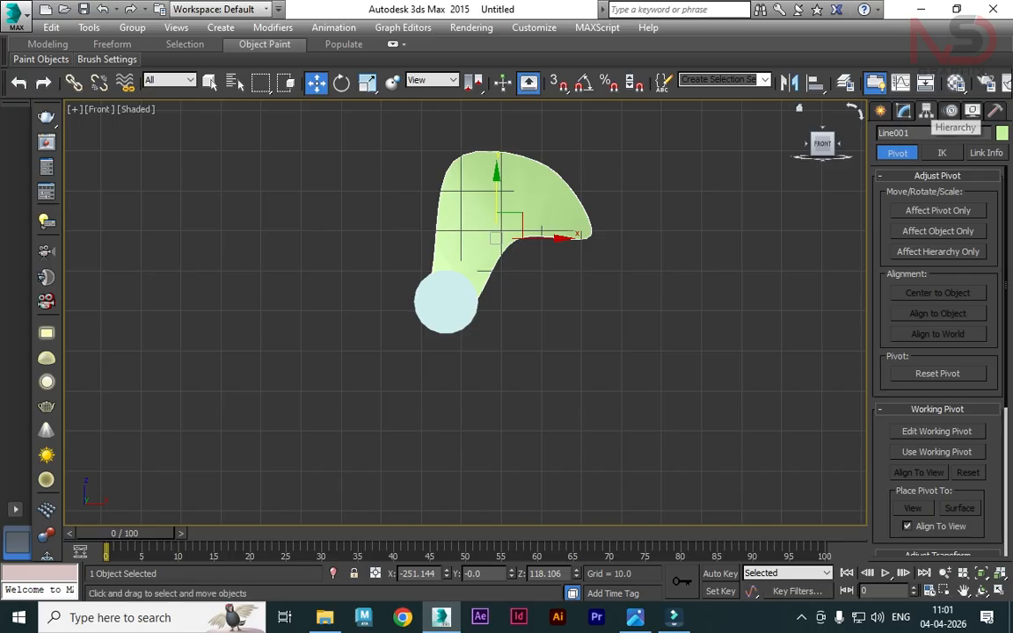
pyautogui.click(939, 211)
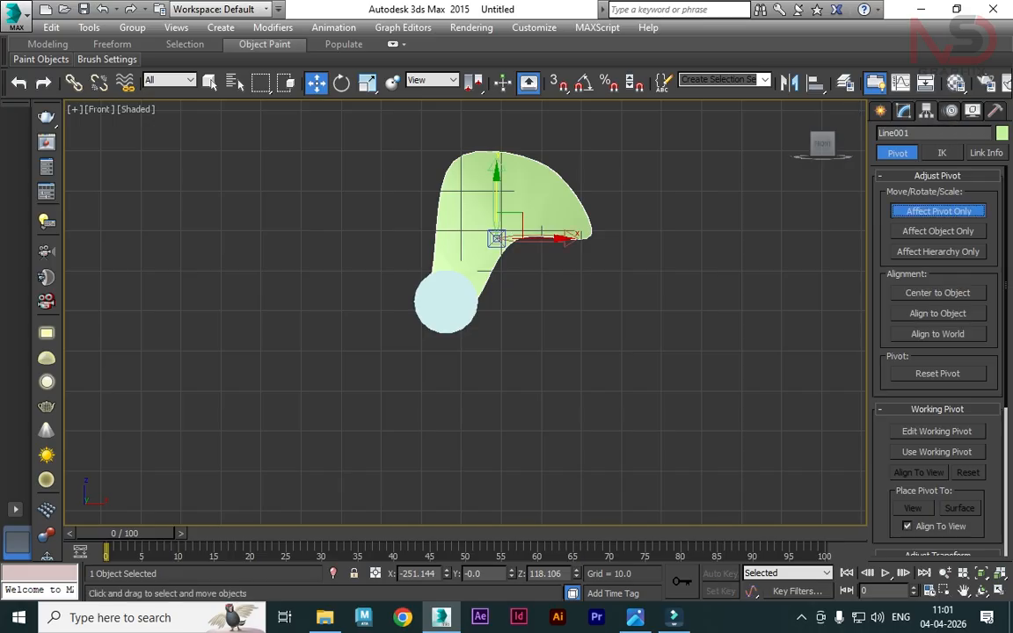
pyautogui.moveTo(497, 239); pyautogui.dragTo(447, 301)
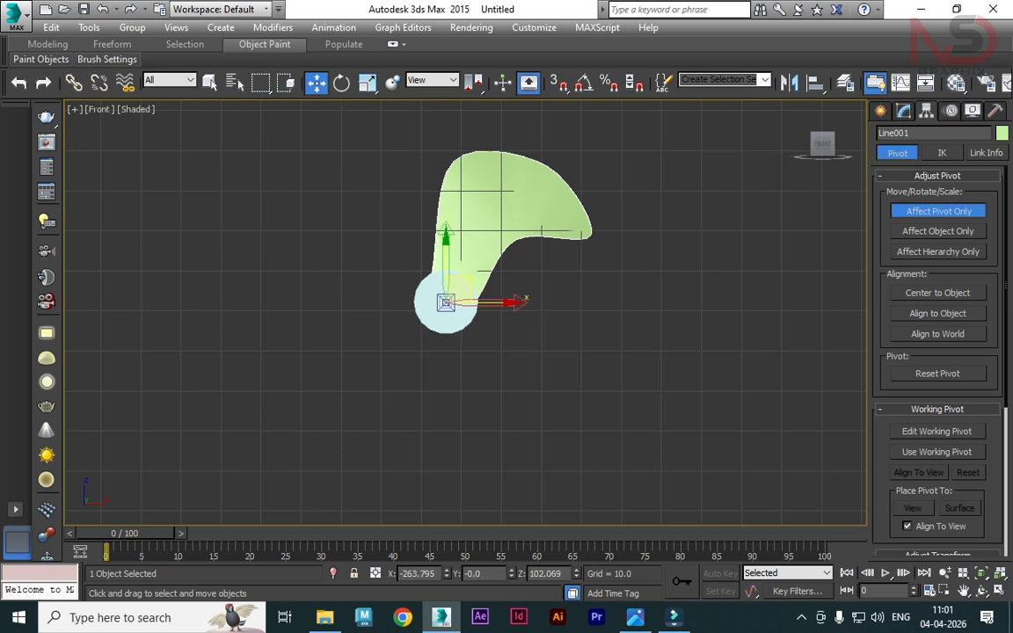
pyautogui.click(938, 211)
# - Clone the blade by rotating it about 121 degrees clockwise around the hub, making two copies
pyautogui.press('e')
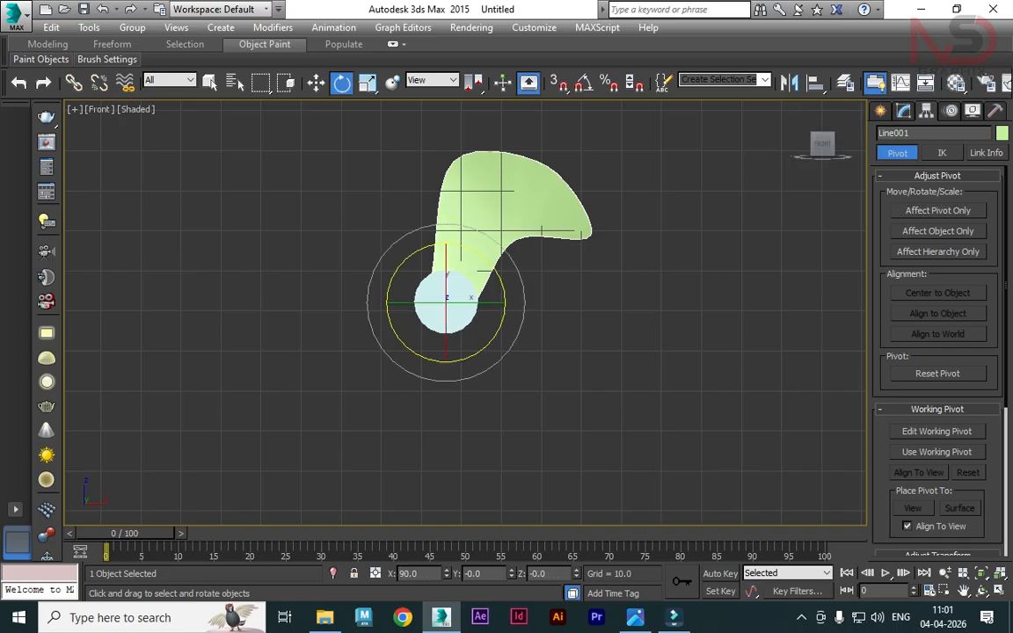
pyautogui.scroll(-1, 427, 246)
pyautogui.moveTo(492, 236)
pyautogui.keyDown('shift'); pyautogui.mouseDown()
pyautogui.moveTo(751, 430)
pyautogui.moveTo(582, 303)
pyautogui.moveTo(592, 310)
pyautogui.mouseUp(); pyautogui.keyUp('shift')
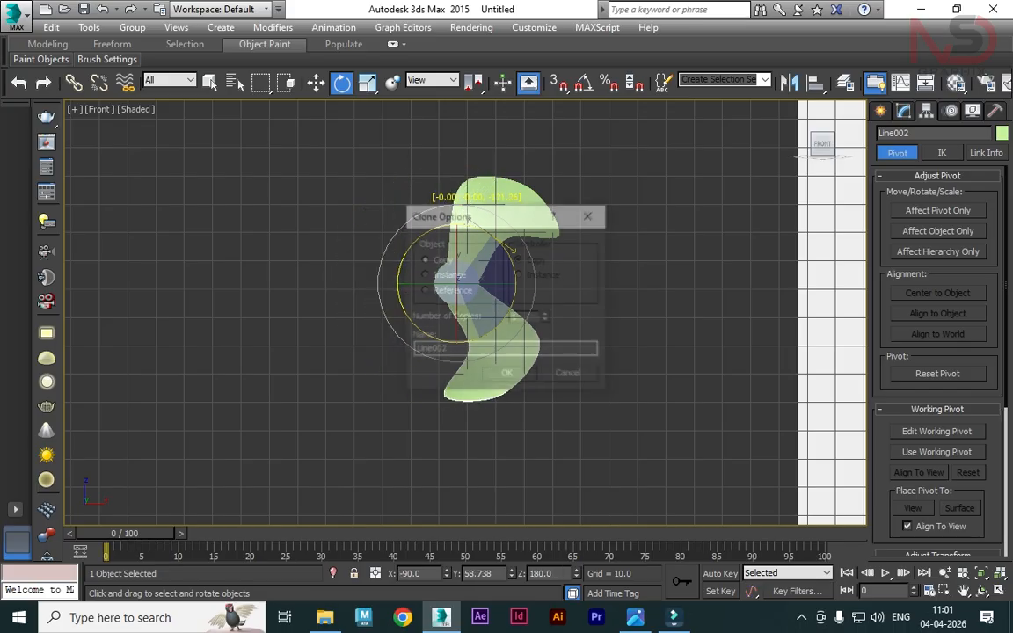
pyautogui.press('Return')
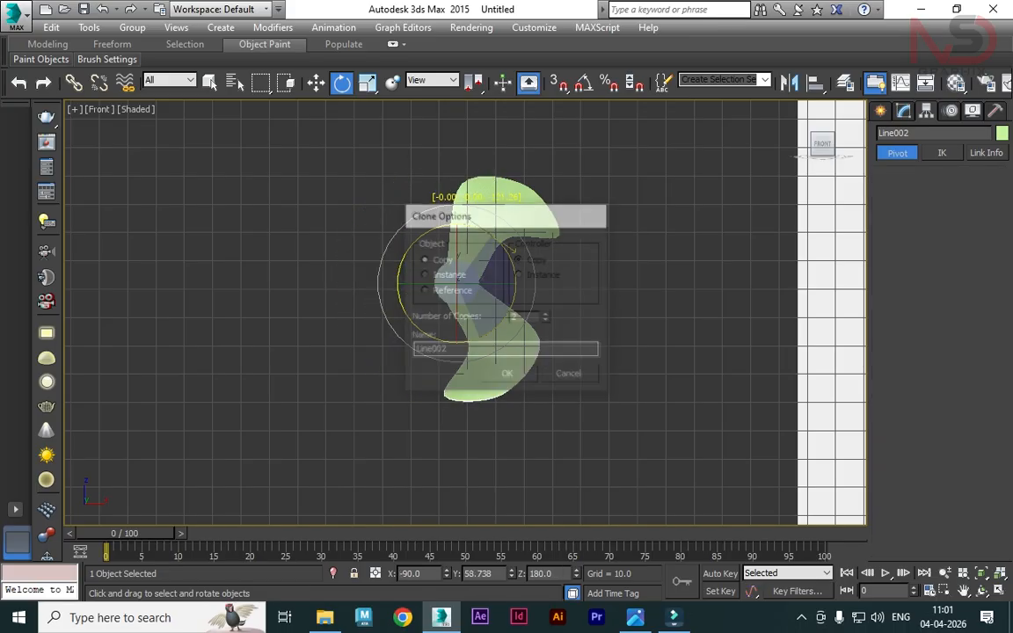
pyautogui.click(595, 361)
pyautogui.press('z')
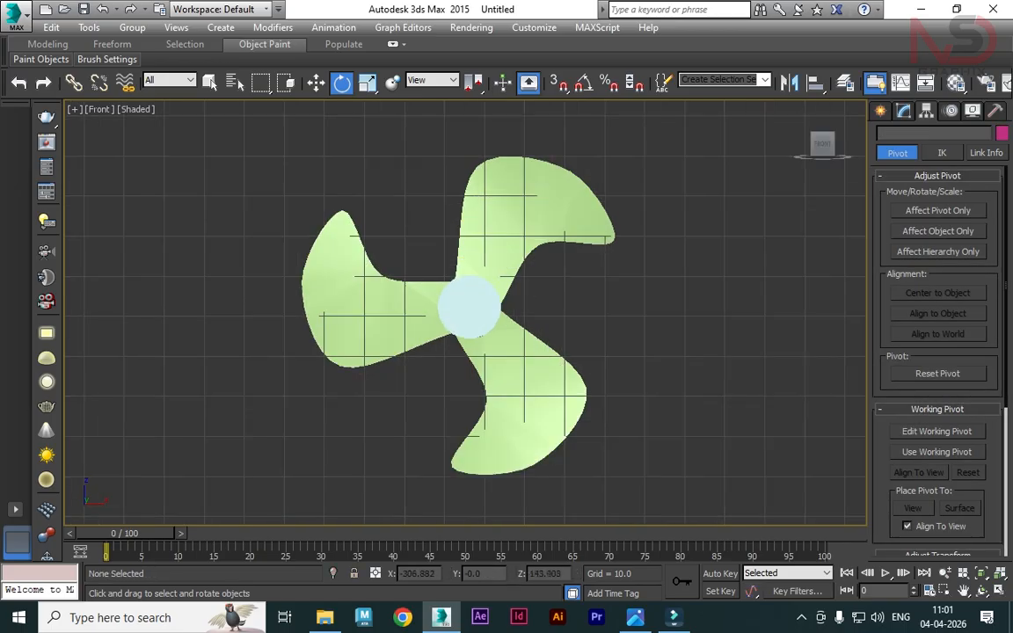
# - Group the three blades and the hub cylinder under the default group name
pyautogui.moveTo(655, 433); pyautogui.dragTo(655, 432)
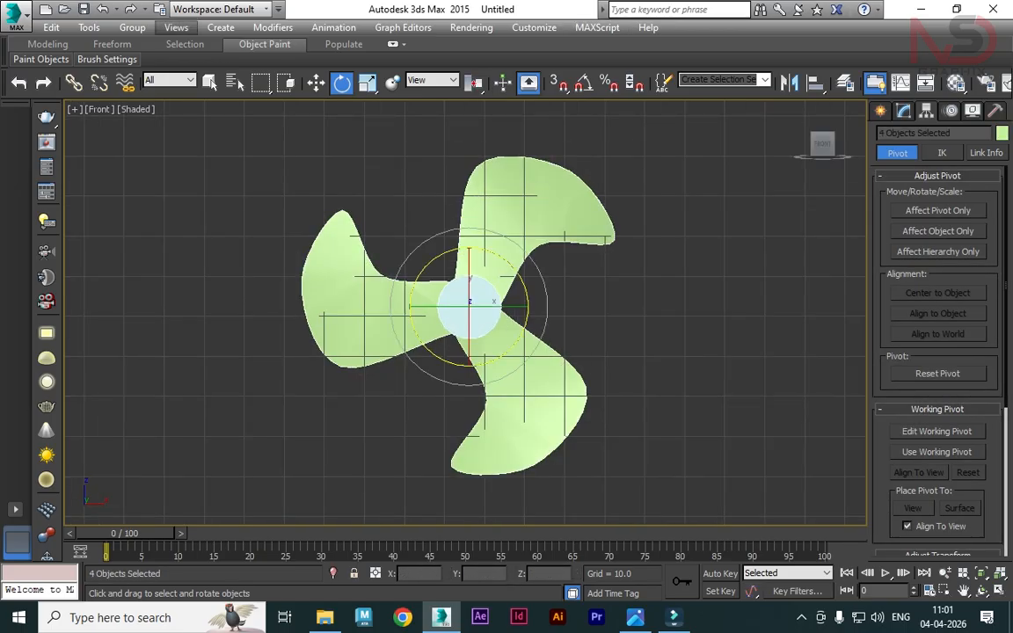
pyautogui.click(132, 27)
pyautogui.click(154, 46)
pyautogui.press('Return')
# - Move the blade group across the Front view into the wire cage and align its hub with the cage's centre
pyautogui.press('w')
pyautogui.hotkey('alt', 'w')
pyautogui.hotkey('alt', 'w')
pyautogui.scroll(-10, 612, 225)
pyautogui.moveTo(613, 224); pyautogui.dragTo(326, 232, button='middle')
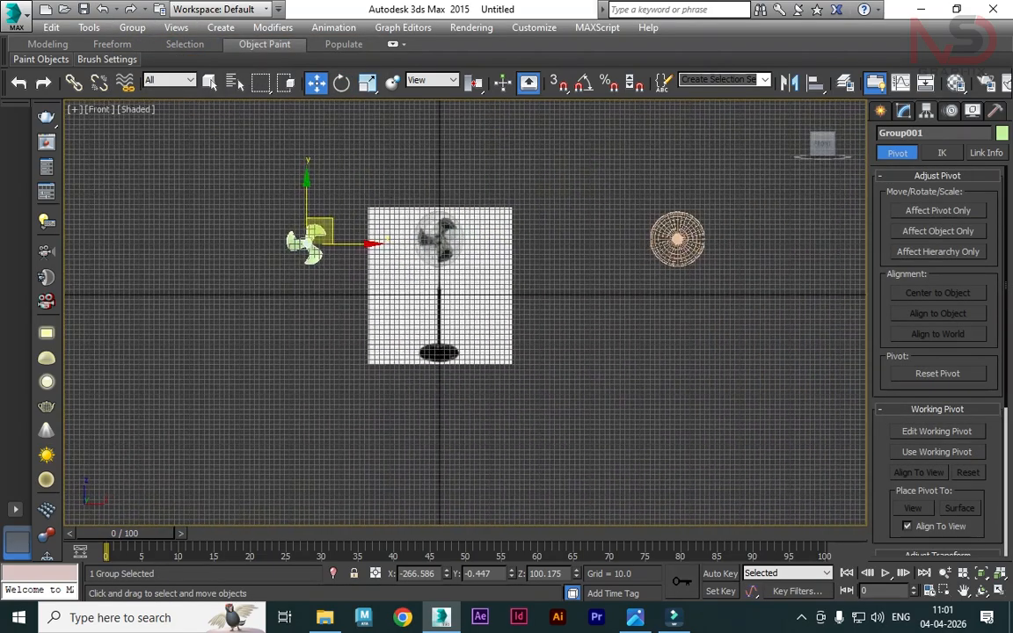
pyautogui.moveTo(308, 244); pyautogui.dragTo(675, 244)
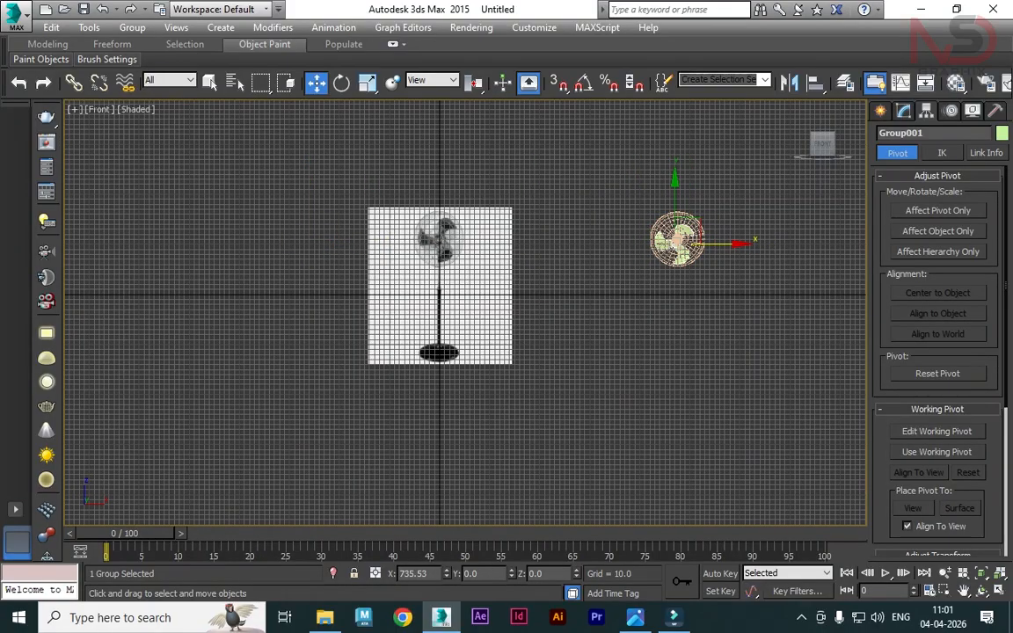
pyautogui.press('z')
pyautogui.moveTo(493, 254); pyautogui.dragTo(493, 226)
pyautogui.moveTo(537, 266); pyautogui.dragTo(513, 248)
# - Inset the polygons of the cage's front centre disc twice in a row, using an amount of 1.491 for the second inset
pyautogui.press('r')
pyautogui.click(616, 221)
pyautogui.click(519, 264)
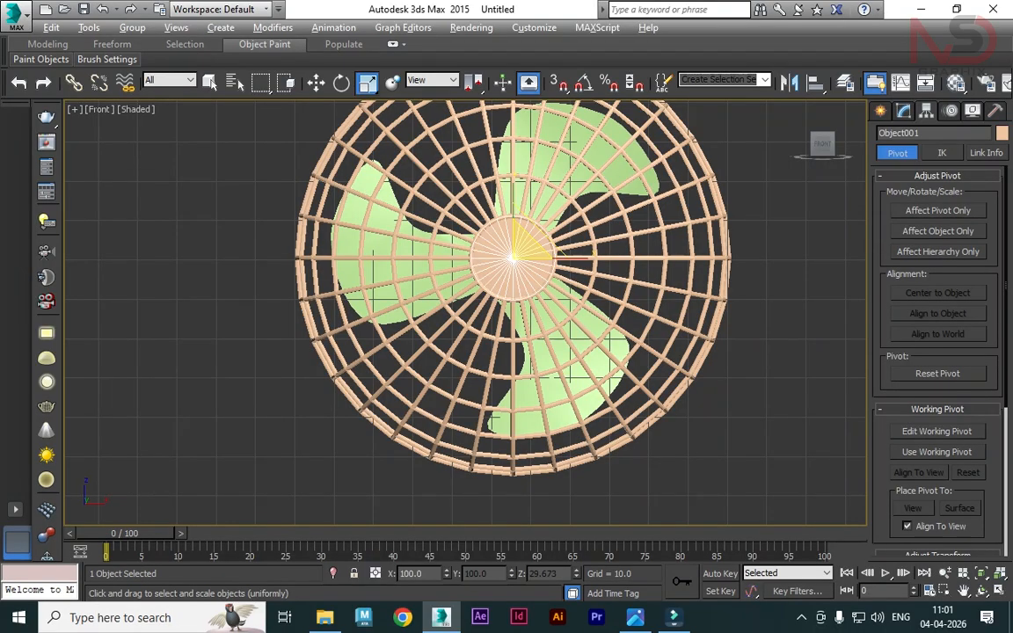
pyautogui.hotkey('alt', 'w')
pyautogui.rightClick(607, 396)
pyautogui.hotkey('alt', 'w')
pyautogui.keyDown('alt'); pyautogui.moveTo(572, 370); pyautogui.dragTo(594, 348, button='middle'); pyautogui.keyUp('alt')
pyautogui.click(904, 110)
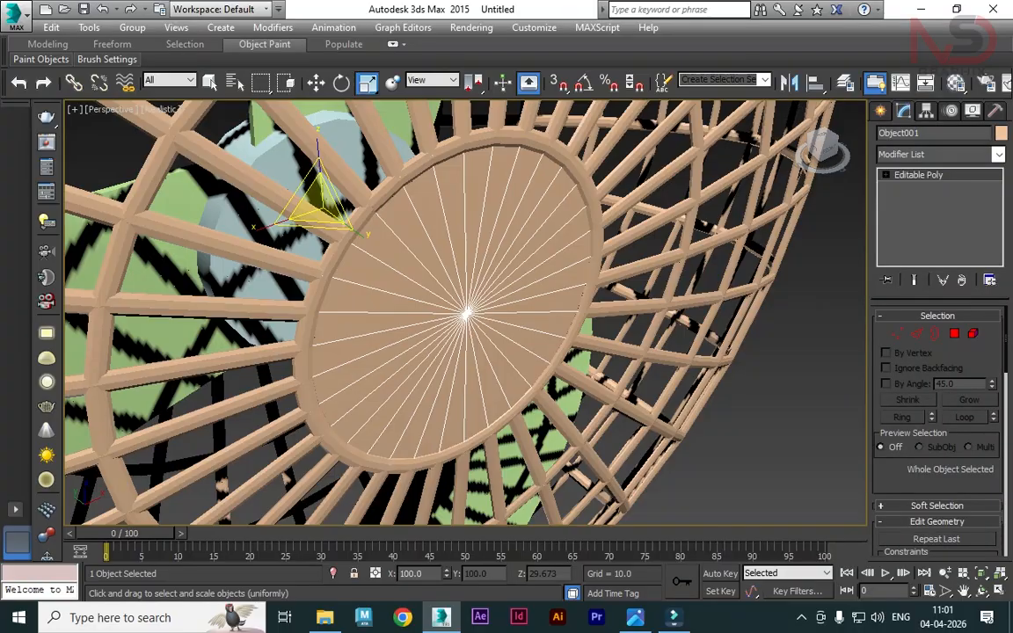
pyautogui.press('4')
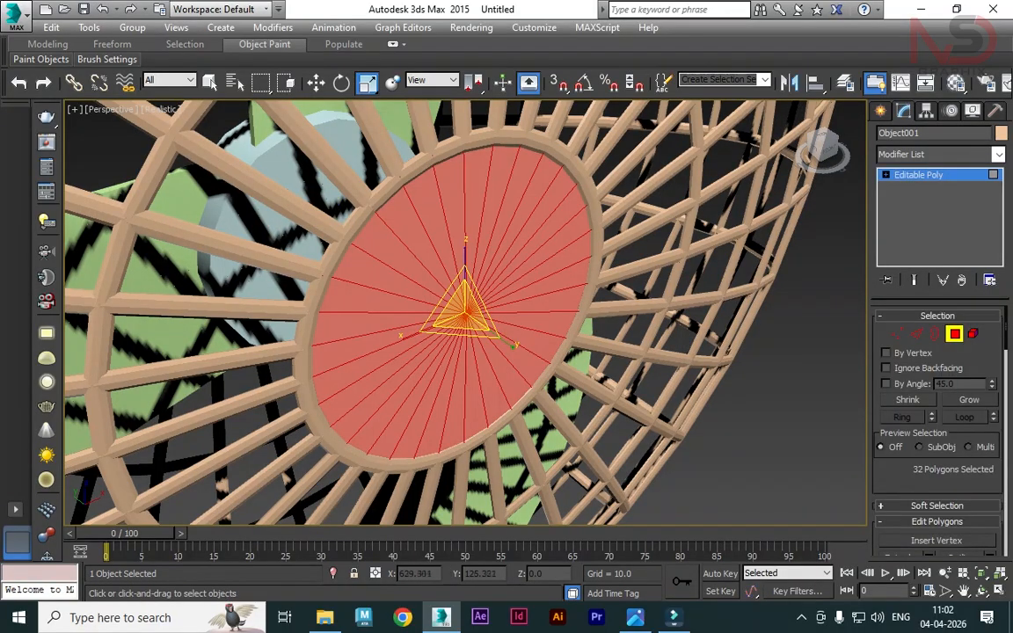
pyautogui.rightClick(624, 222)
pyautogui.click(481, 305)
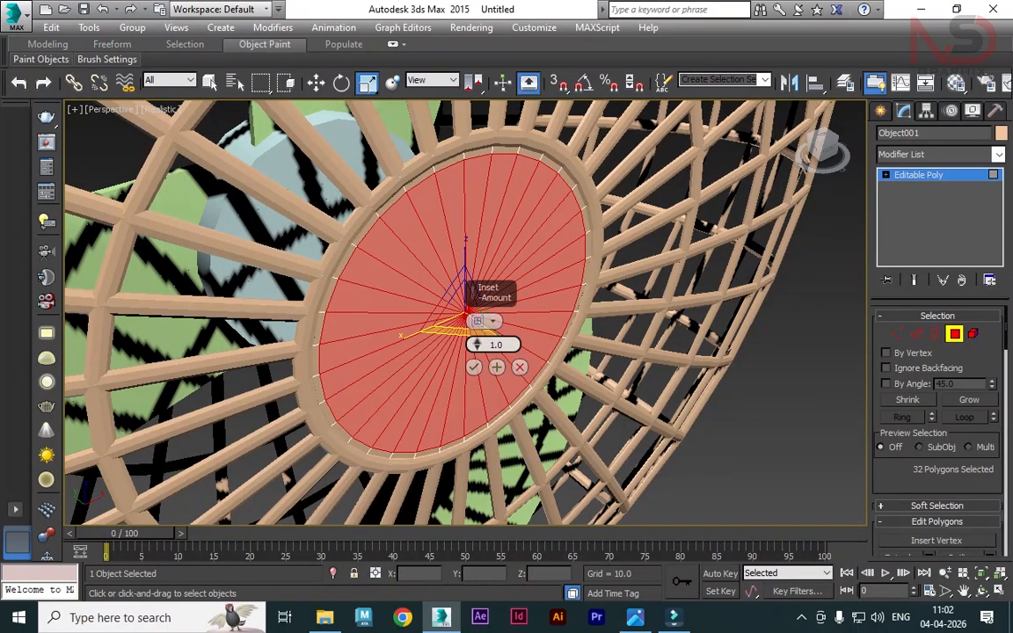
pyautogui.moveTo(477, 345); pyautogui.dragTo(477, 334)
pyautogui.click(497, 367)
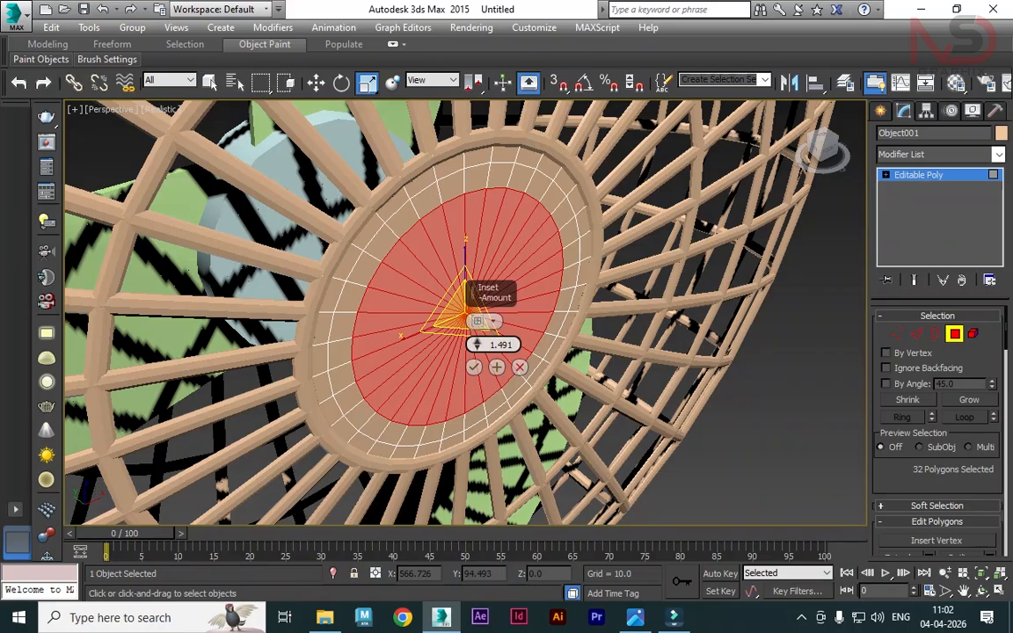
pyautogui.click(474, 367)
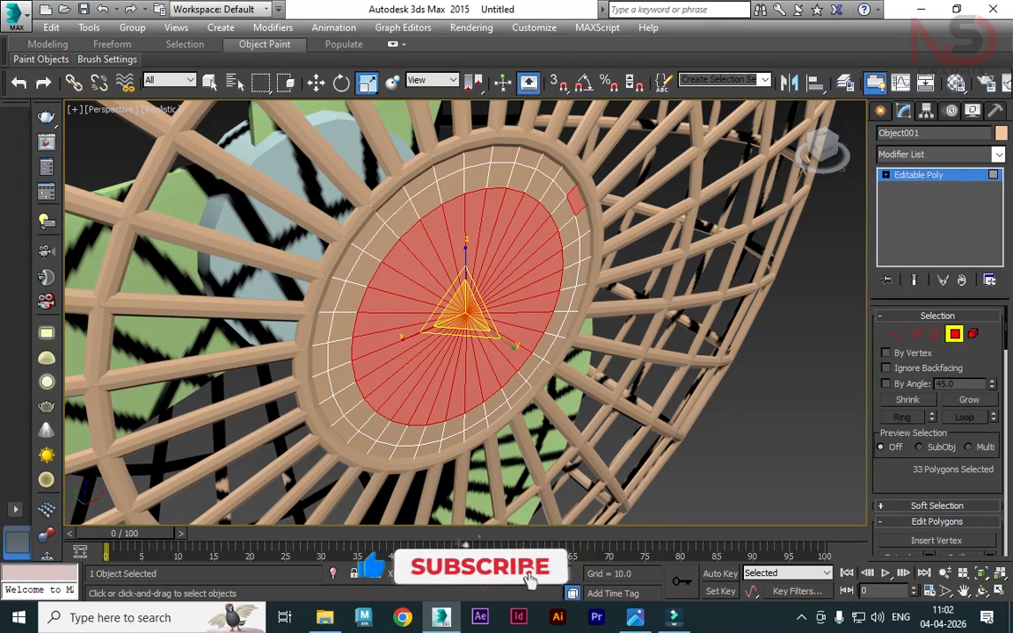
pyautogui.keyDown('ctrl'); pyautogui.click(568, 198); pyautogui.keyUp('ctrl')
pyautogui.keyDown('ctrl'); pyautogui.click(576, 189); pyautogui.keyUp('ctrl')
pyautogui.press('w')
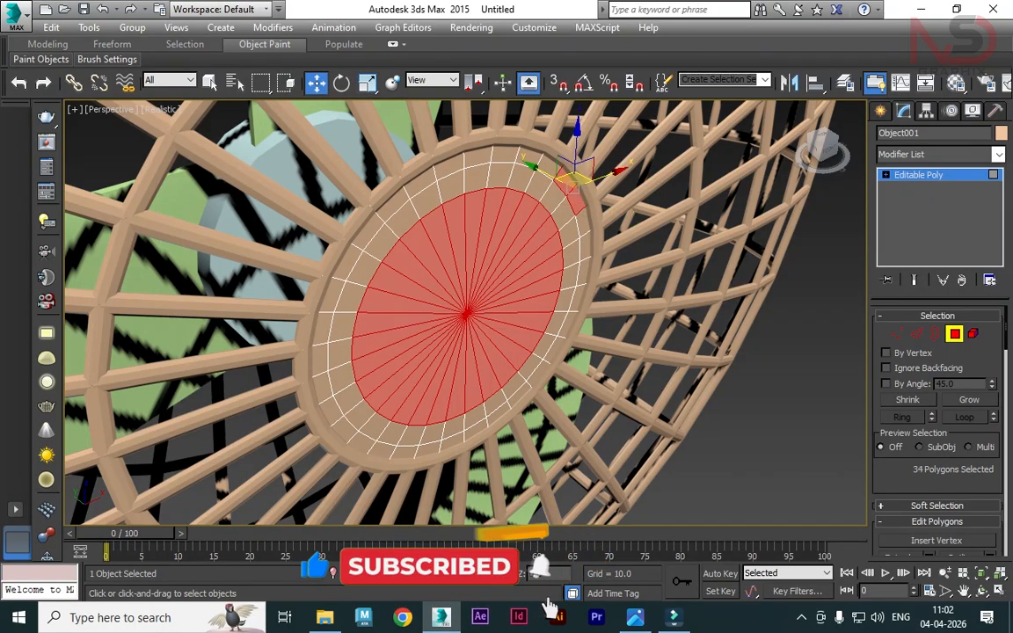
pyautogui.keyDown('ctrl'); pyautogui.click(582, 220); pyautogui.keyUp('ctrl')
pyautogui.keyDown('ctrl'); pyautogui.click(585, 246); pyautogui.keyUp('ctrl')
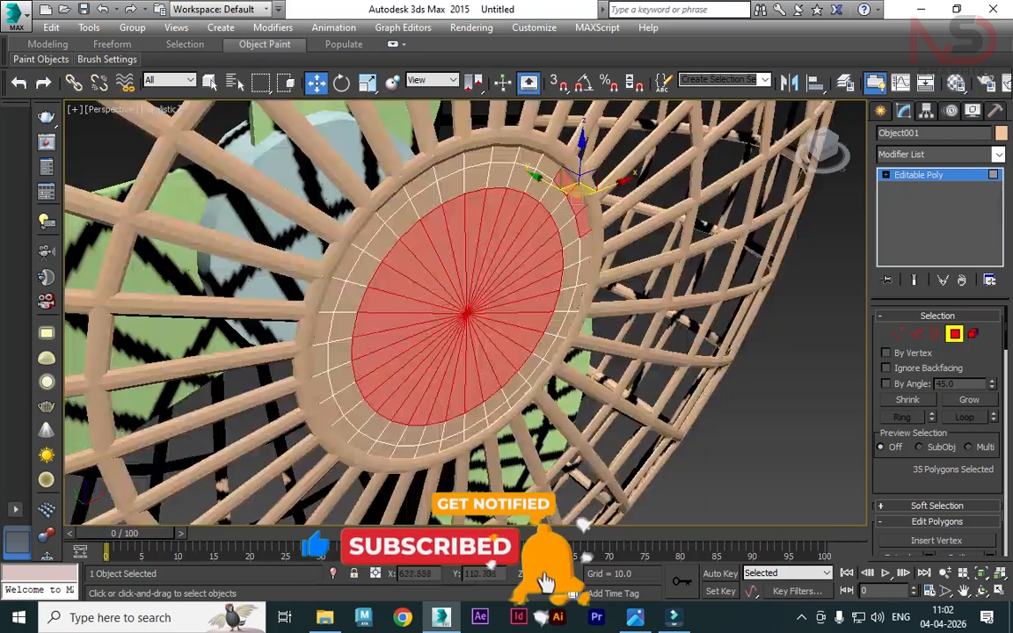
# - Select the 32 polygons of the inner inset ring on the cage's centre disc and extrude them inward by -3.916 as a groove
pyautogui.click(537, 185)
pyautogui.keyDown('ctrl'); pyautogui.click(553, 198); pyautogui.keyUp('ctrl')
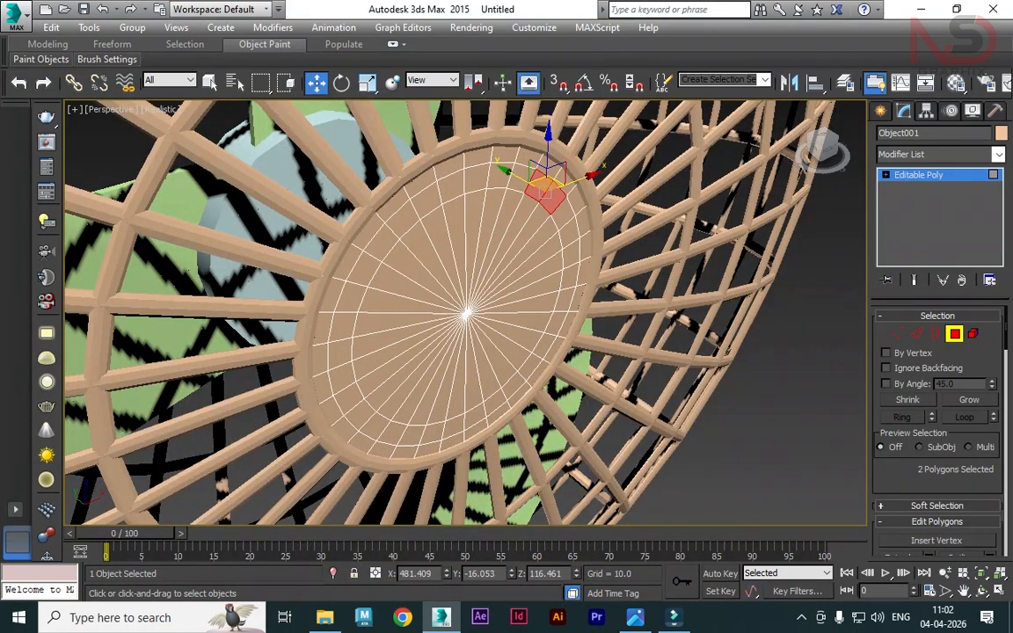
pyautogui.keyDown('ctrl'); pyautogui.click(563, 220); pyautogui.keyUp('ctrl')
pyautogui.keyDown('ctrl'); pyautogui.click(567, 239); pyautogui.keyUp('ctrl')
pyautogui.keyDown('ctrl'); pyautogui.click(569, 258); pyautogui.keyUp('ctrl')
pyautogui.keyDown('ctrl'); pyautogui.click(570, 275); pyautogui.keyUp('ctrl')
pyautogui.keyDown('ctrl'); pyautogui.click(567, 299); pyautogui.keyUp('ctrl')
pyautogui.keyDown('ctrl'); pyautogui.click(559, 319); pyautogui.keyUp('ctrl')
pyautogui.keyDown('ctrl'); pyautogui.click(550, 338); pyautogui.keyUp('ctrl')
pyautogui.keyDown('ctrl'); pyautogui.click(537, 359); pyautogui.keyUp('ctrl')
pyautogui.keyDown('ctrl'); pyautogui.click(525, 377); pyautogui.keyUp('ctrl')
pyautogui.keyDown('ctrl'); pyautogui.click(510, 392); pyautogui.keyUp('ctrl')
pyautogui.keyDown('ctrl'); pyautogui.click(493, 407); pyautogui.keyUp('ctrl')
pyautogui.keyDown('ctrl'); pyautogui.click(473, 417); pyautogui.keyUp('ctrl')
pyautogui.keyDown('ctrl'); pyautogui.click(451, 428); pyautogui.keyUp('ctrl')
pyautogui.keyDown('ctrl'); pyautogui.click(416, 434); pyautogui.keyUp('ctrl')
pyautogui.keyDown('ctrl'); pyautogui.click(383, 428); pyautogui.keyUp('ctrl')
pyautogui.keyDown('ctrl'); pyautogui.click(365, 417); pyautogui.keyUp('ctrl')
pyautogui.keyDown('ctrl'); pyautogui.click(352, 402); pyautogui.keyUp('ctrl')
pyautogui.keyDown('ctrl'); pyautogui.click(343, 385); pyautogui.keyUp('ctrl')
pyautogui.keyDown('ctrl'); pyautogui.click(338, 366); pyautogui.keyUp('ctrl')
pyautogui.keyDown('ctrl'); pyautogui.click(336, 345); pyautogui.keyUp('ctrl')
pyautogui.keyDown('ctrl'); pyautogui.click(338, 323); pyautogui.keyUp('ctrl')
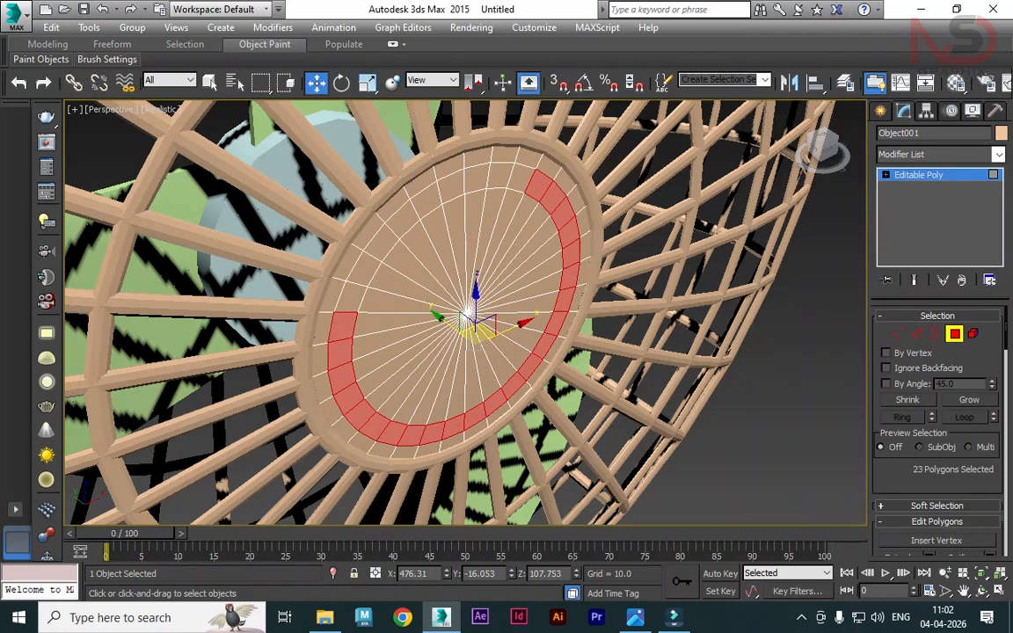
pyautogui.keyDown('ctrl'); pyautogui.click(336, 289); pyautogui.keyUp('ctrl')
pyautogui.keyDown('ctrl'); pyautogui.click(349, 262); pyautogui.keyUp('ctrl')
pyautogui.keyDown('ctrl'); pyautogui.click(367, 240); pyautogui.keyUp('ctrl')
pyautogui.keyDown('ctrl'); pyautogui.click(389, 219); pyautogui.keyUp('ctrl')
pyautogui.keyDown('ctrl'); pyautogui.click(413, 201); pyautogui.keyUp('ctrl')
pyautogui.keyDown('ctrl'); pyautogui.click(441, 185); pyautogui.keyUp('ctrl')
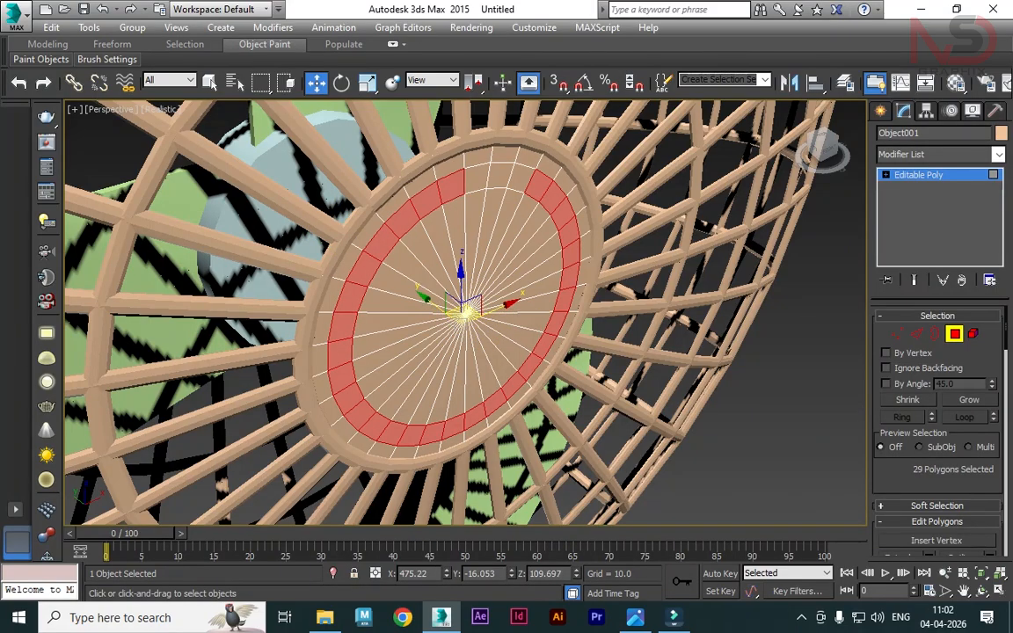
pyautogui.keyDown('ctrl'); pyautogui.click(475, 171); pyautogui.keyUp('ctrl')
pyautogui.keyDown('ctrl'); pyautogui.click(497, 170); pyautogui.keyUp('ctrl')
pyautogui.keyDown('ctrl'); pyautogui.click(517, 176); pyautogui.keyUp('ctrl')
pyautogui.rightClick(746, 222)
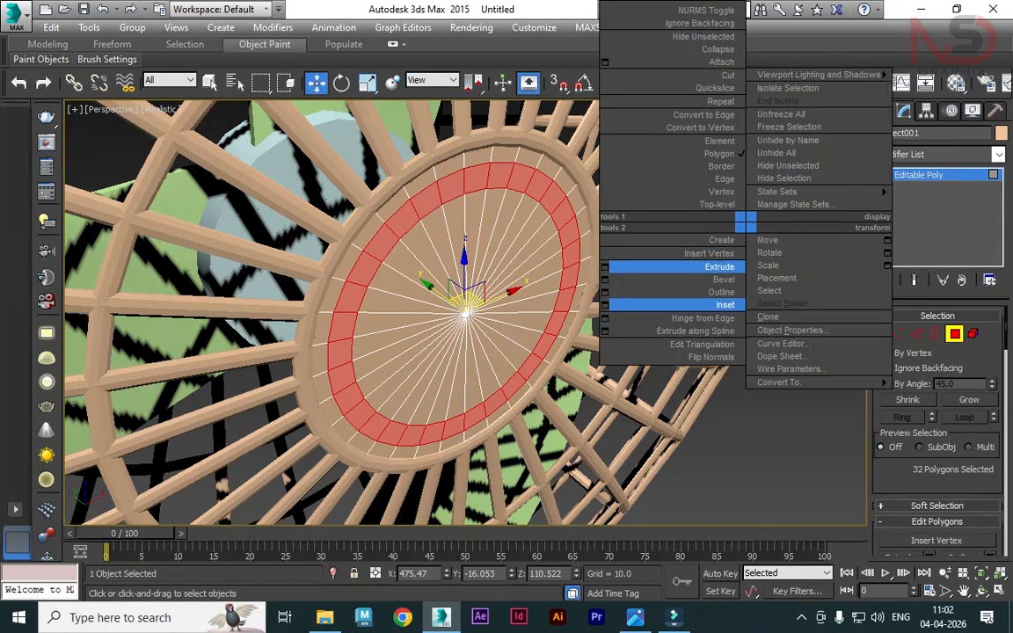
pyautogui.click(605, 267)
pyautogui.moveTo(476, 345); pyautogui.dragTo(476, 397)
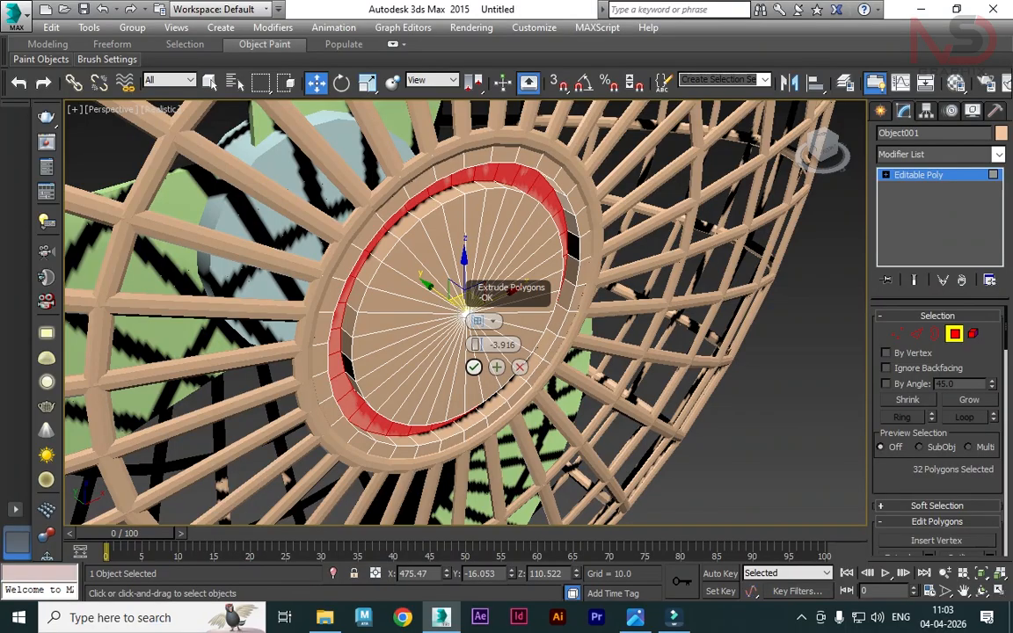
pyautogui.click(473, 367)
pyautogui.press('4')
pyautogui.click(825, 301)
pyautogui.scroll(-3, 585, 327)
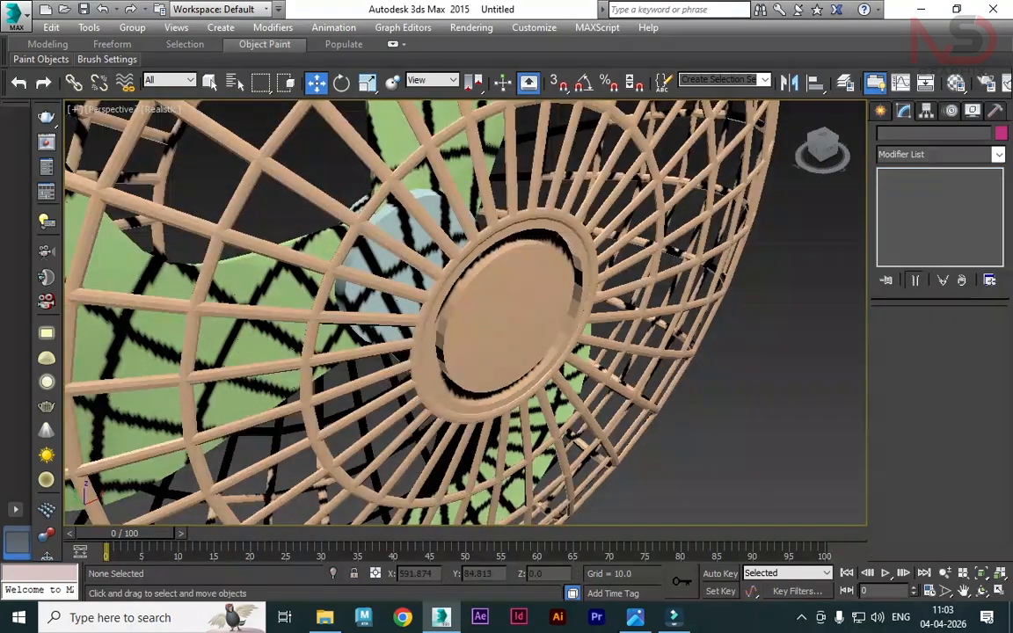
pyautogui.keyDown('alt'); pyautogui.moveTo(585, 327); pyautogui.dragTo(567, 268, button='middle'); pyautogui.keyUp('alt')
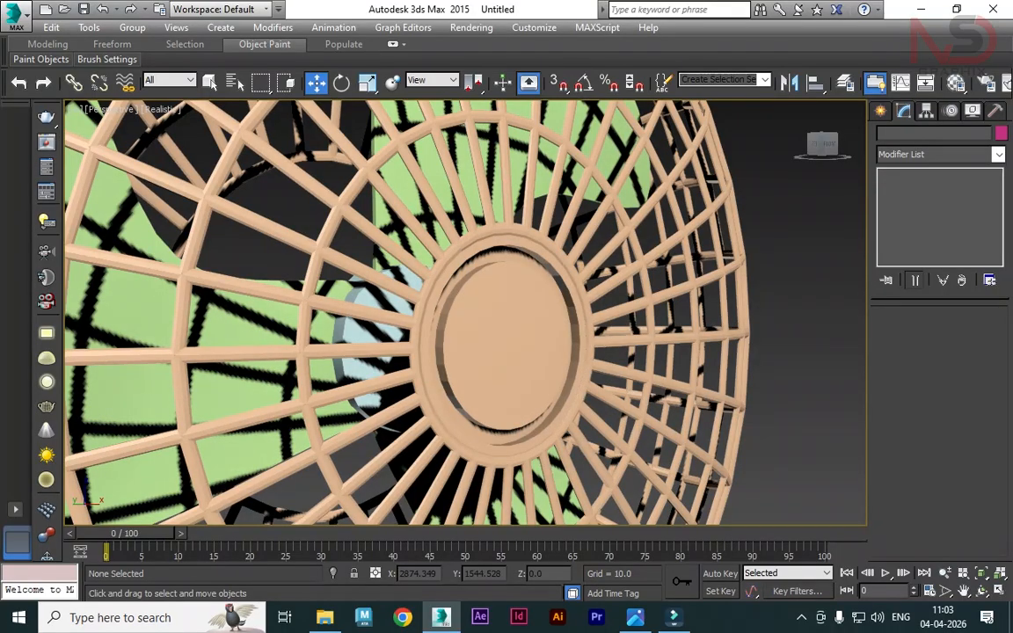
# - Create a sphere with a radius of about 20.9 over the cage's centre in the Front view
pyautogui.hotkey('alt', 'w')
pyautogui.click(567, 269)
pyautogui.click(364, 231)
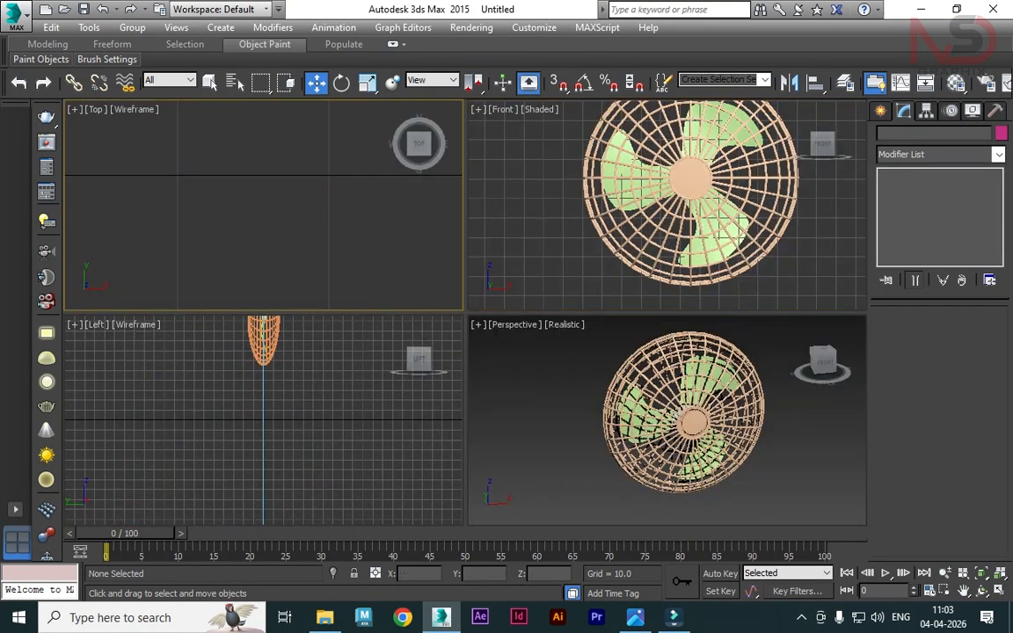
pyautogui.hotkey('alt', 'w')
pyautogui.scroll(-5, 364, 232)
pyautogui.scroll(-6, 413, 236)
pyautogui.scroll(-3, 412, 235)
pyautogui.scroll(5, 590, 198)
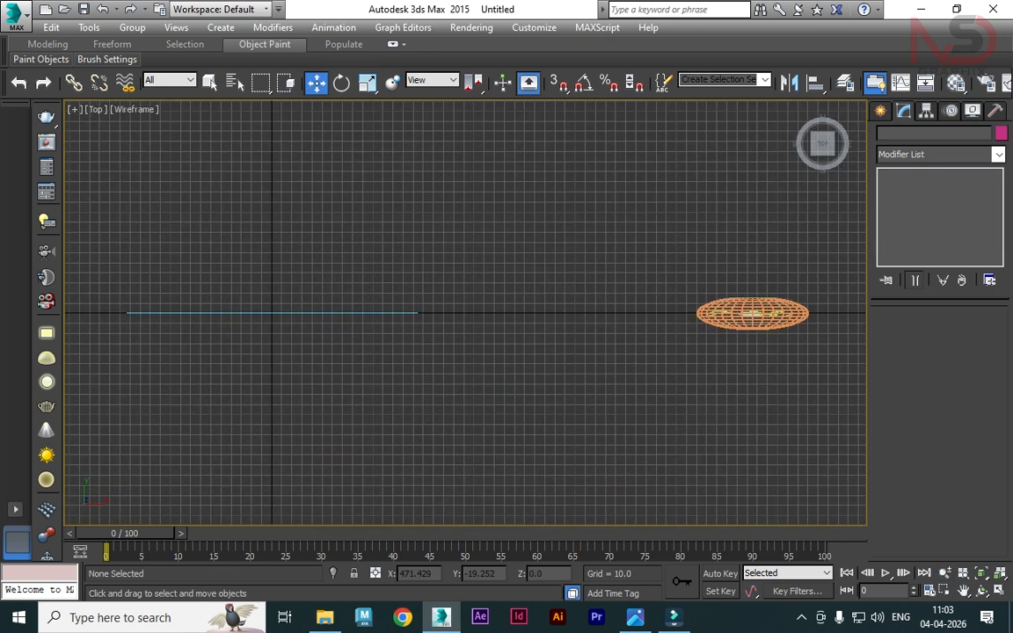
pyautogui.moveTo(817, 295); pyautogui.dragTo(603, 264, button='middle')
pyautogui.hotkey('alt', 'w')
pyautogui.click(660, 203)
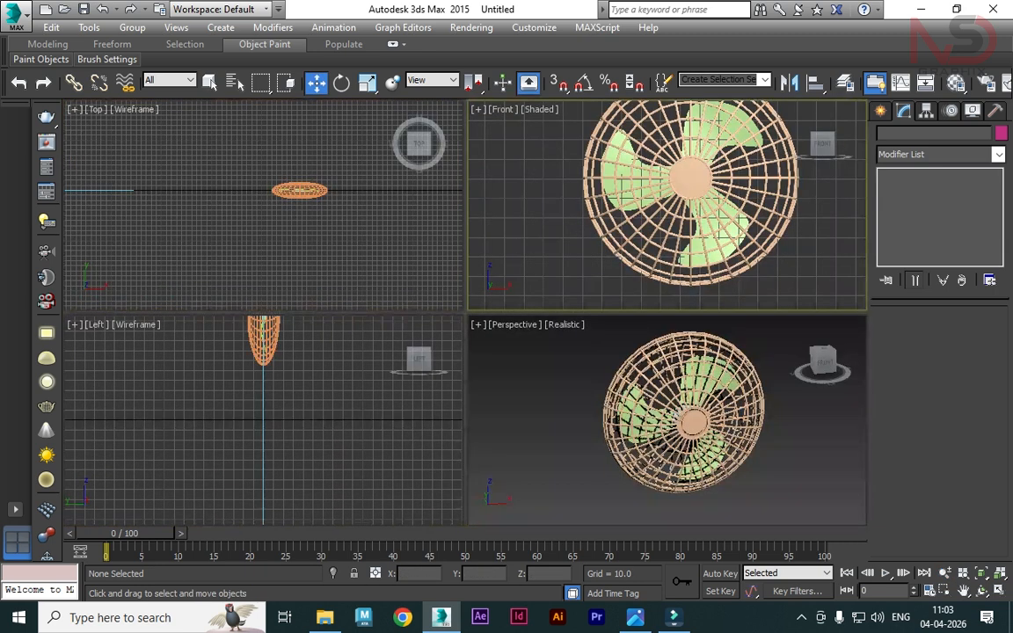
pyautogui.hotkey('alt', 'w')
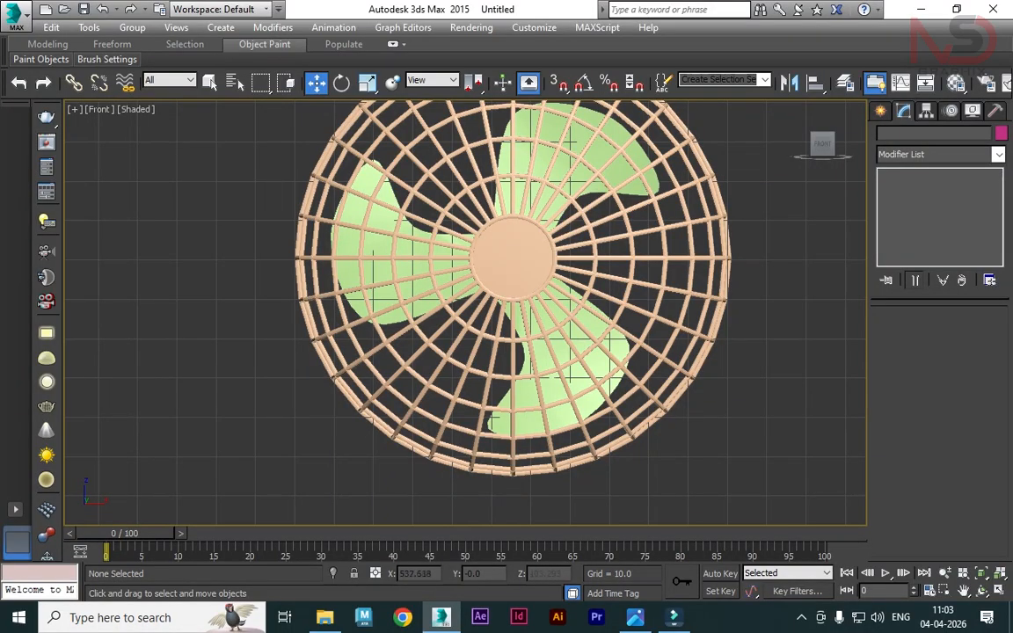
pyautogui.click(882, 111)
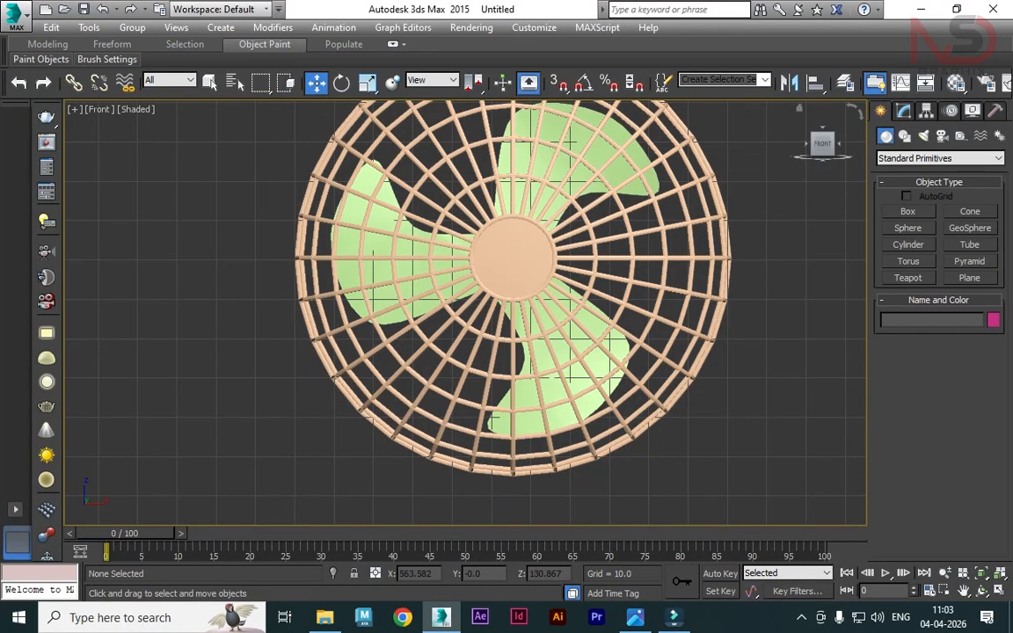
pyautogui.click(908, 227)
pyautogui.moveTo(511, 252); pyautogui.dragTo(592, 252)
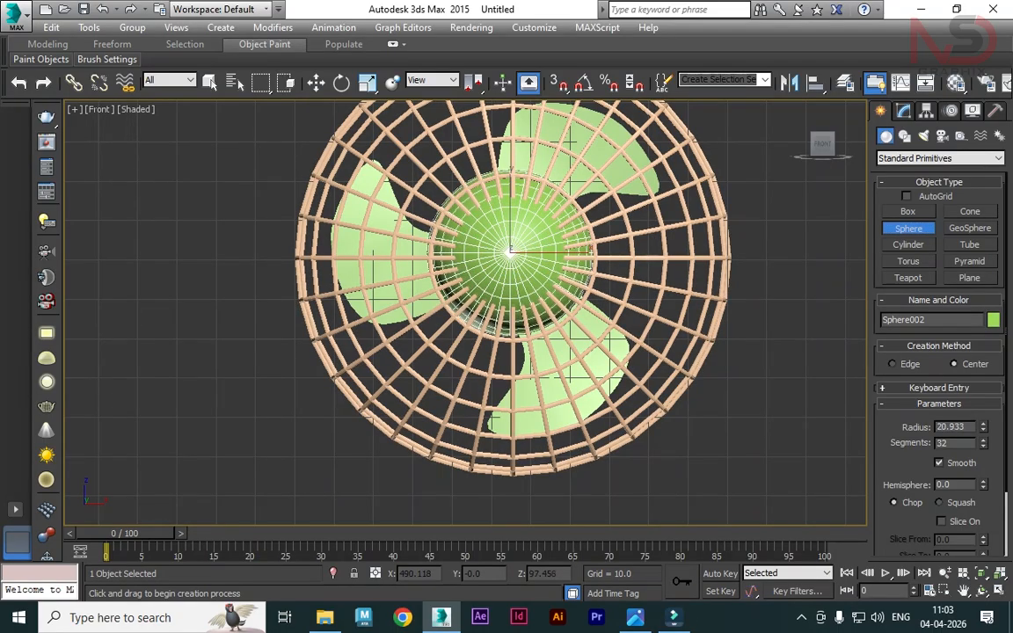
# - Align the sphere with the cage's centre and move it toward the back of the cage to Y 15.281
pyautogui.press('w')
pyautogui.scroll(2, 511, 253)
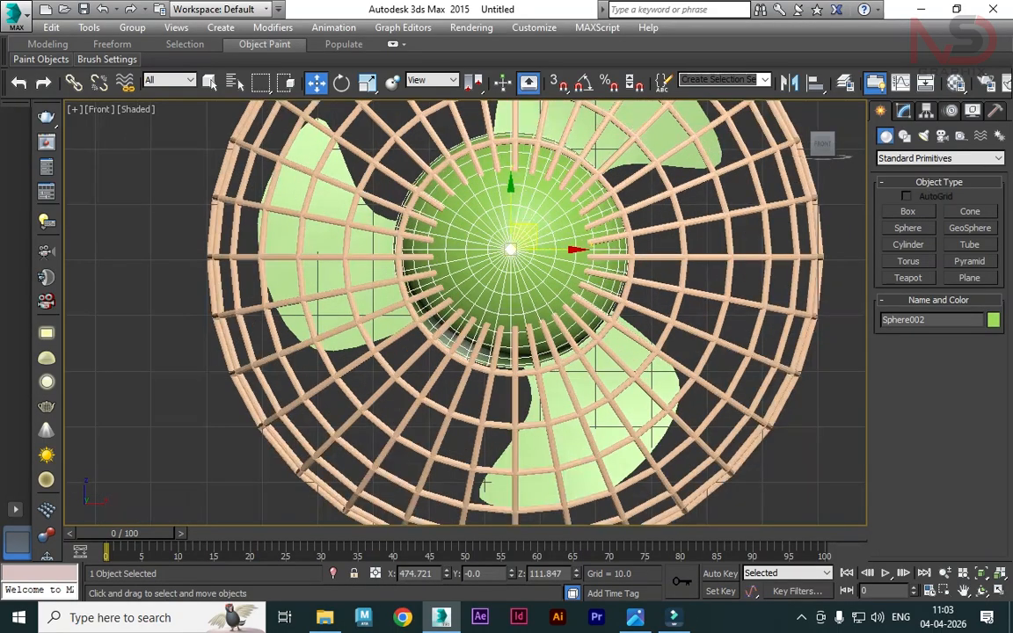
pyautogui.hotkey('alt', 'w')
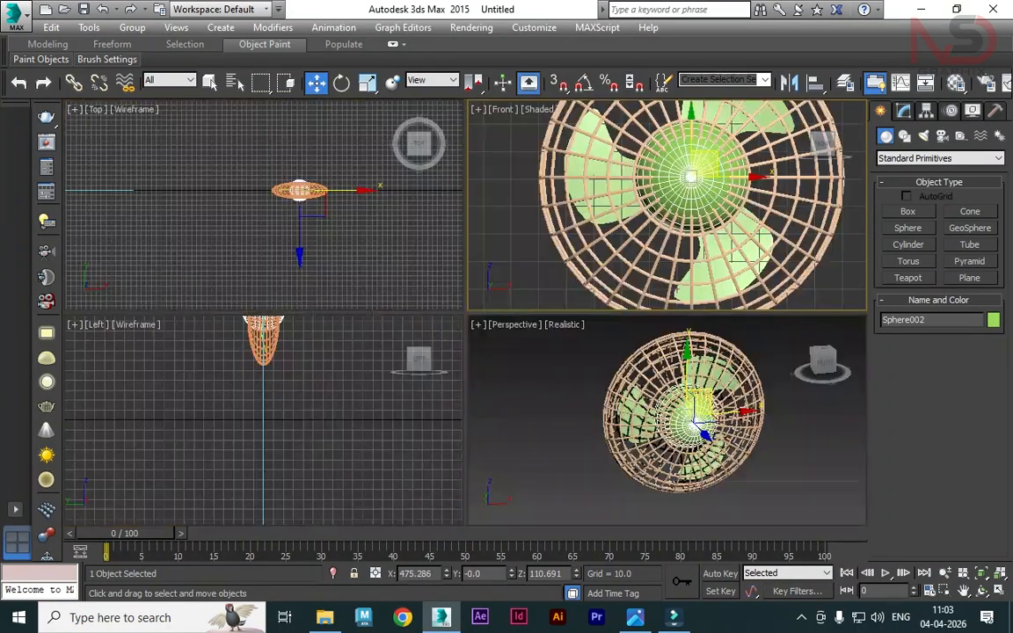
pyautogui.hotkey('alt', 'w')
pyautogui.keyDown('alt'); pyautogui.moveTo(464, 313); pyautogui.dragTo(546, 300, button='middle'); pyautogui.keyUp('alt')
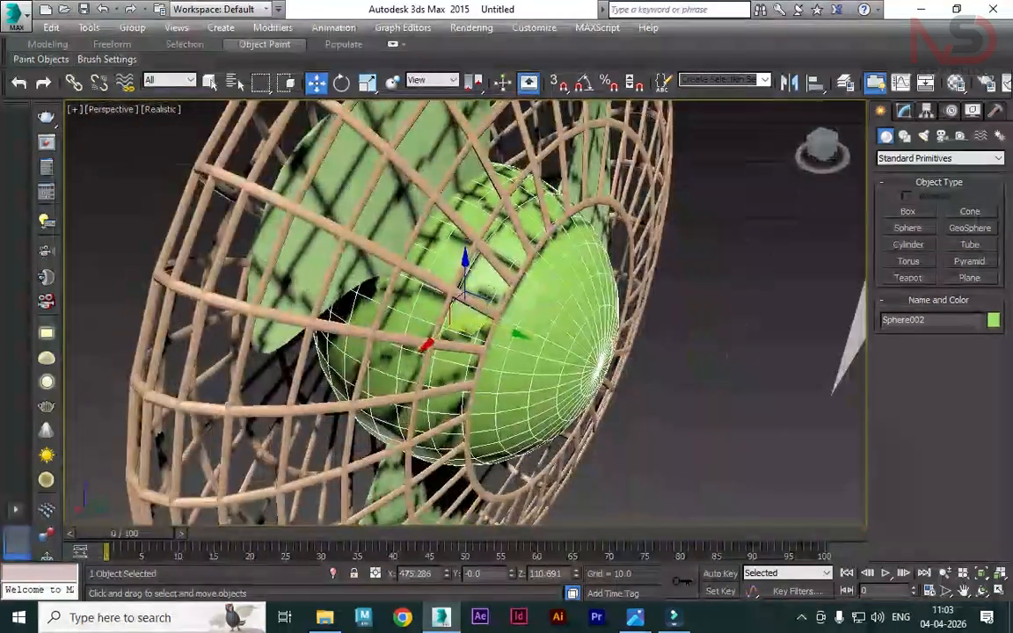
pyautogui.moveTo(510, 577); pyautogui.dragTo(511, 598)
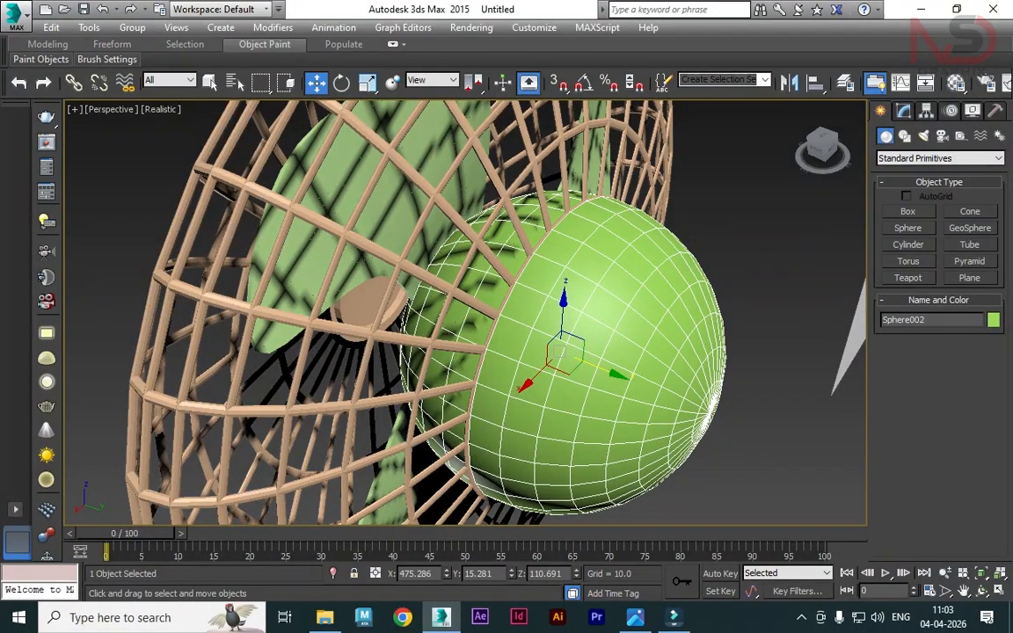
# - Convert the sphere to an Editable Poly in the Top view
pyautogui.hotkey('alt', 'w')
pyautogui.rightClick(379, 228)
pyautogui.hotkey('alt', 'w')
pyautogui.scroll(9, 550, 262)
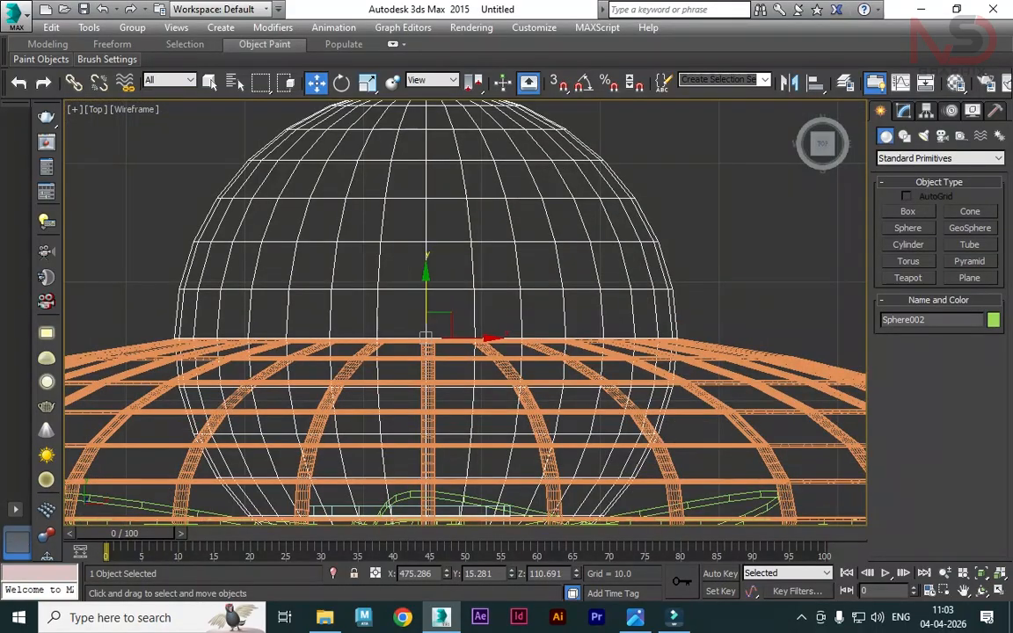
pyautogui.rightClick(492, 201)
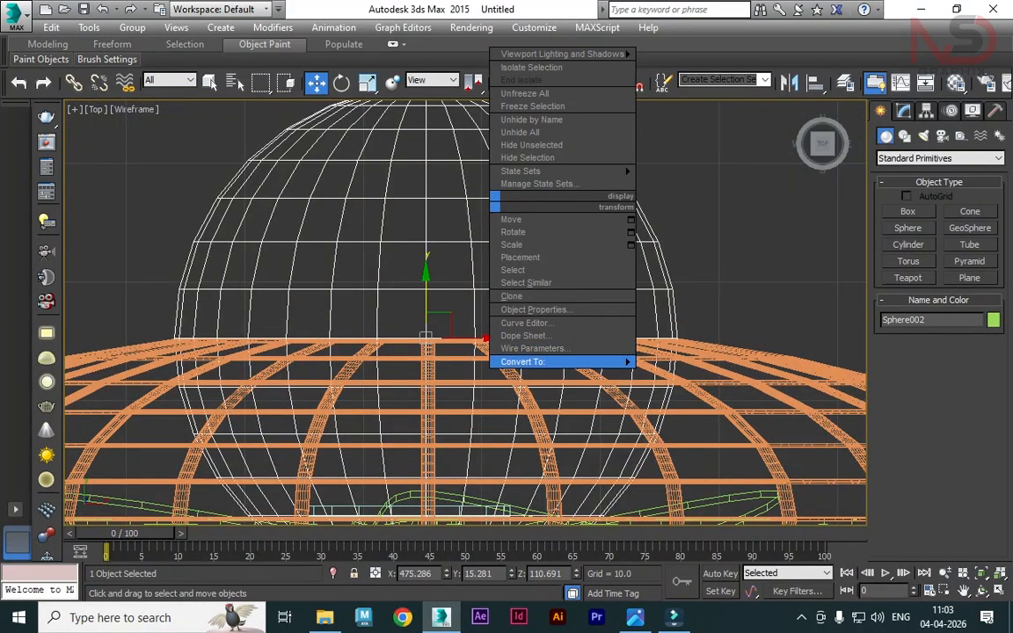
pyautogui.moveTo(563, 362)
pyautogui.click(693, 375)
pyautogui.scroll(-3, 537, 252)
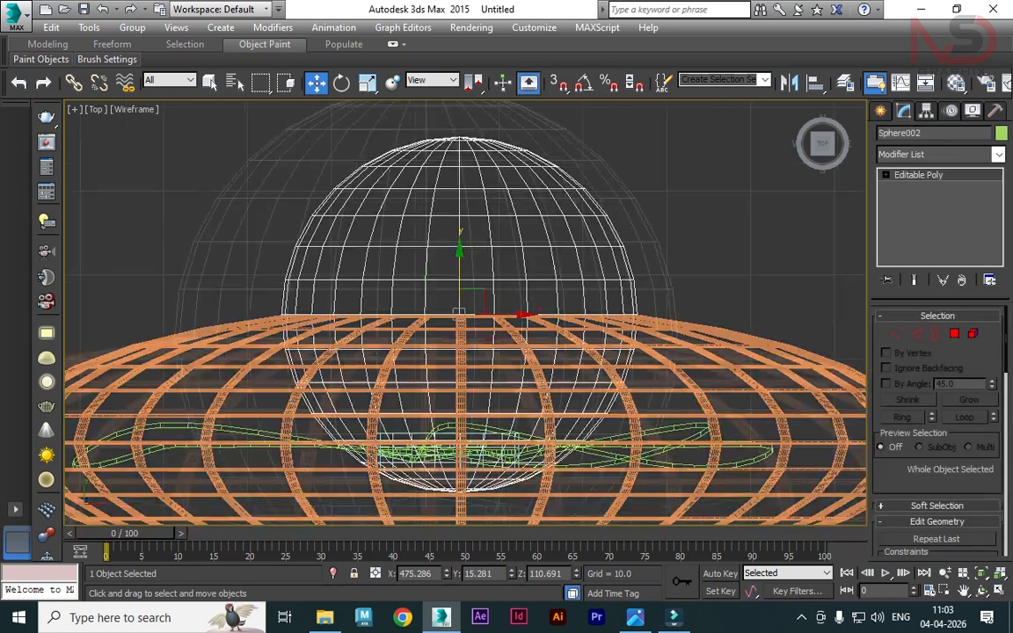
# - Delete the half of the sphere's polygons that lies inside the cage, leaving only the dome behind it
pyautogui.press('1')
pyautogui.scroll(-3, 555, 145)
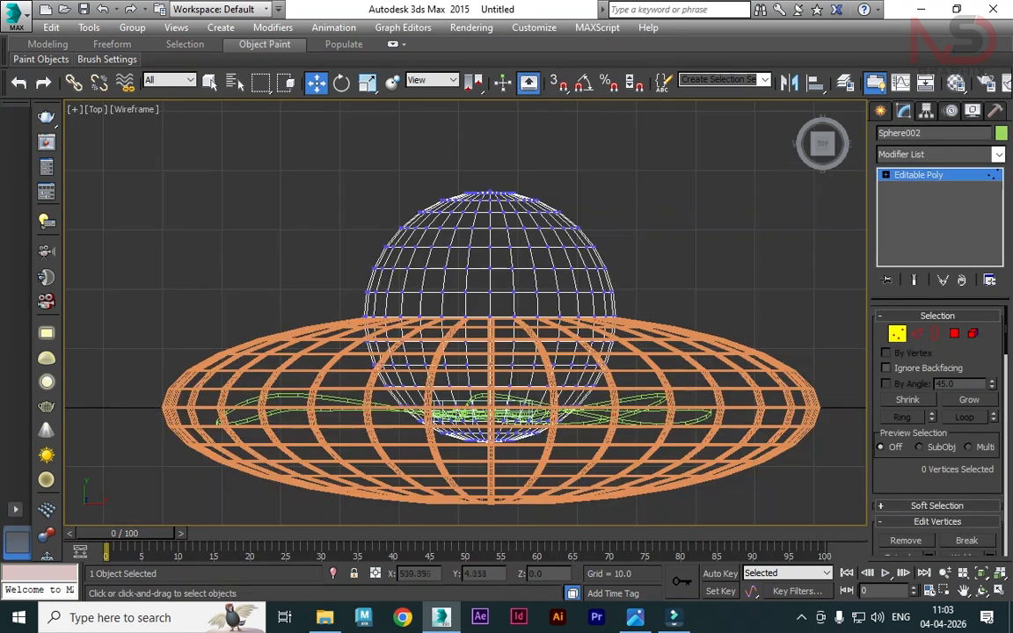
pyautogui.press('4')
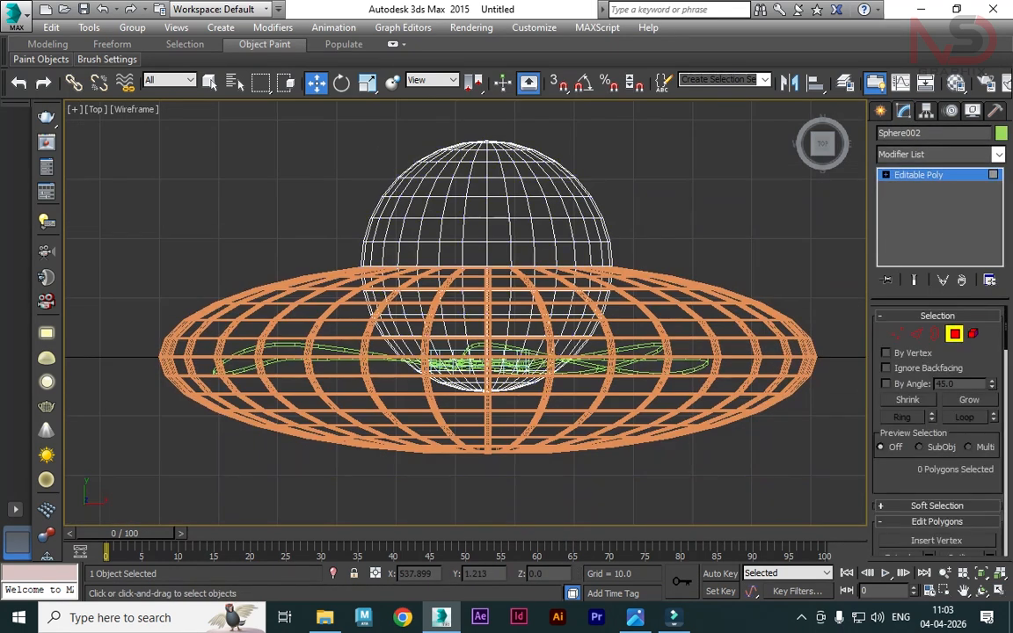
pyautogui.moveTo(684, 418); pyautogui.dragTo(684, 417)
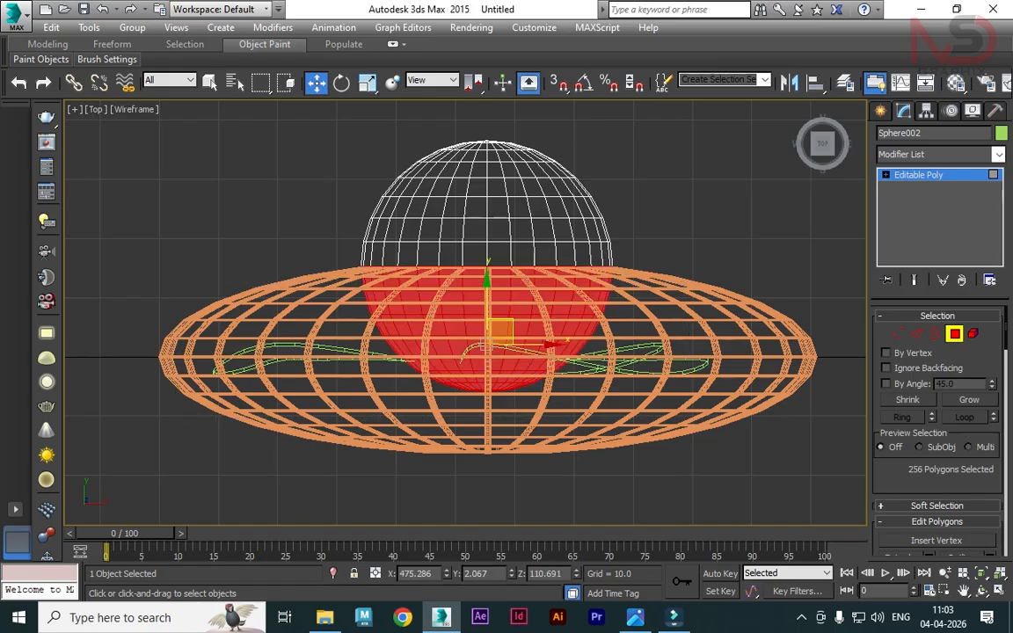
pyautogui.press('Delete')
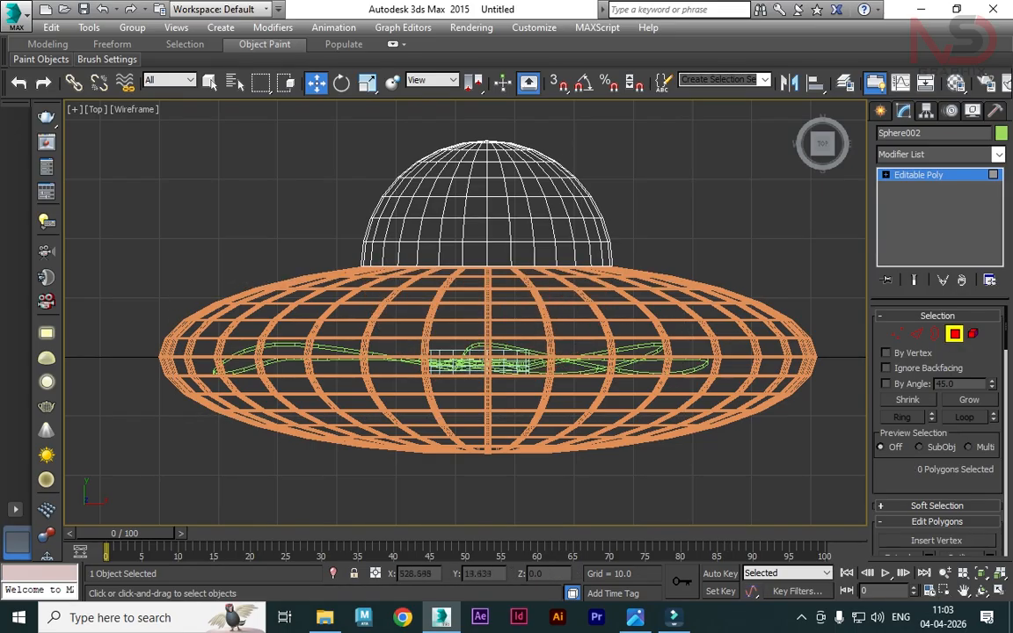
# - Move all dome vertices except the open edge row away from the cage to Y 51.206, stretching the dome into a motor housing
pyautogui.click(898, 334)
pyautogui.moveTo(607, 238); pyautogui.dragTo(558, 312, button='middle')
pyautogui.moveTo(197, 171); pyautogui.dragTo(254, 207)
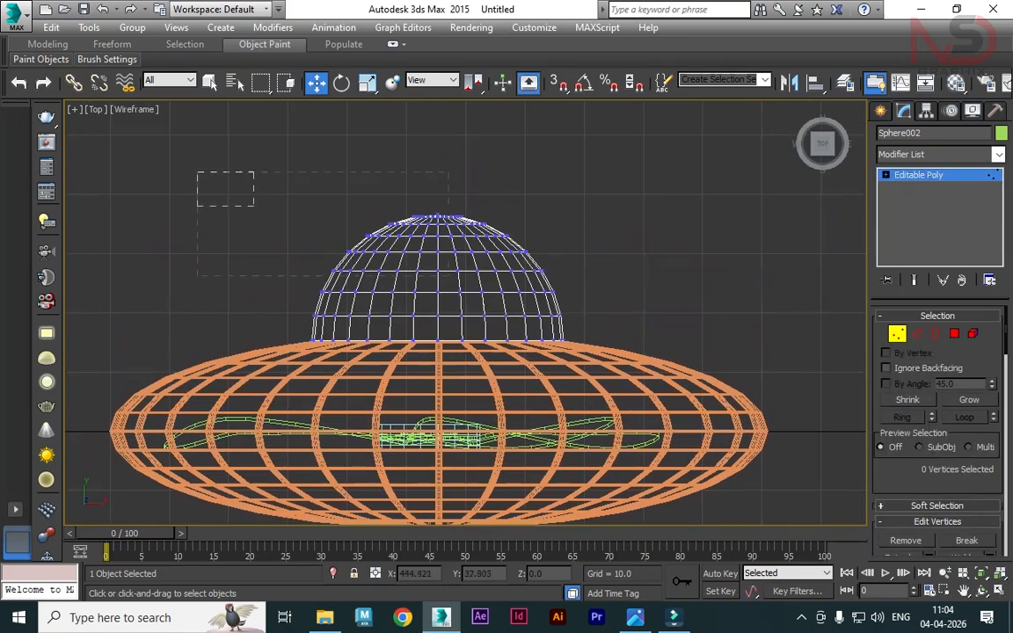
pyautogui.moveTo(743, 323); pyautogui.dragTo(744, 323)
pyautogui.moveTo(502, 257); pyautogui.dragTo(502, 127)
pyautogui.hotkey('alt', 'w')
pyautogui.middleClick(563, 379)
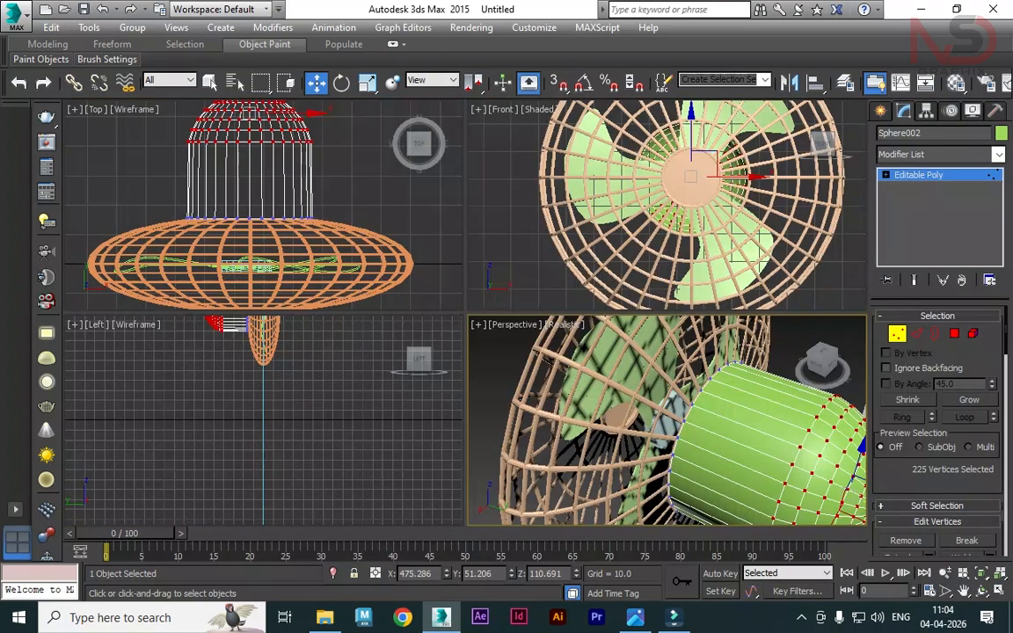
pyautogui.hotkey('alt', 'w')
pyautogui.keyDown('alt'); pyautogui.moveTo(546, 374); pyautogui.dragTo(703, 378, button='middle'); pyautogui.keyUp('alt')
pyautogui.scroll(-5, 629, 379)
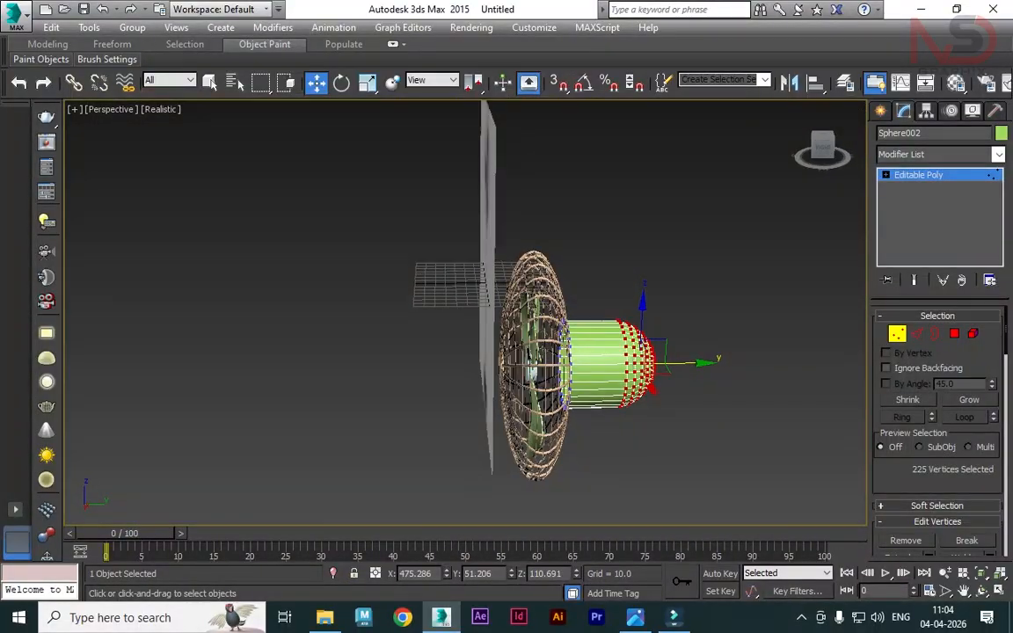
# - Move the dome's vertices except the open edge row back toward the cage in the Top view to shorten the motor housing
pyautogui.press('1')
pyautogui.click(615, 268)
pyautogui.scroll(-5, 568, 321)
pyautogui.moveTo(563, 329)
pyautogui.keyDown('alt'); pyautogui.mouseDown(button='middle')
pyautogui.moveTo(660, 334)
pyautogui.moveTo(554, 329)
pyautogui.mouseUp(button='middle'); pyautogui.keyUp('alt')
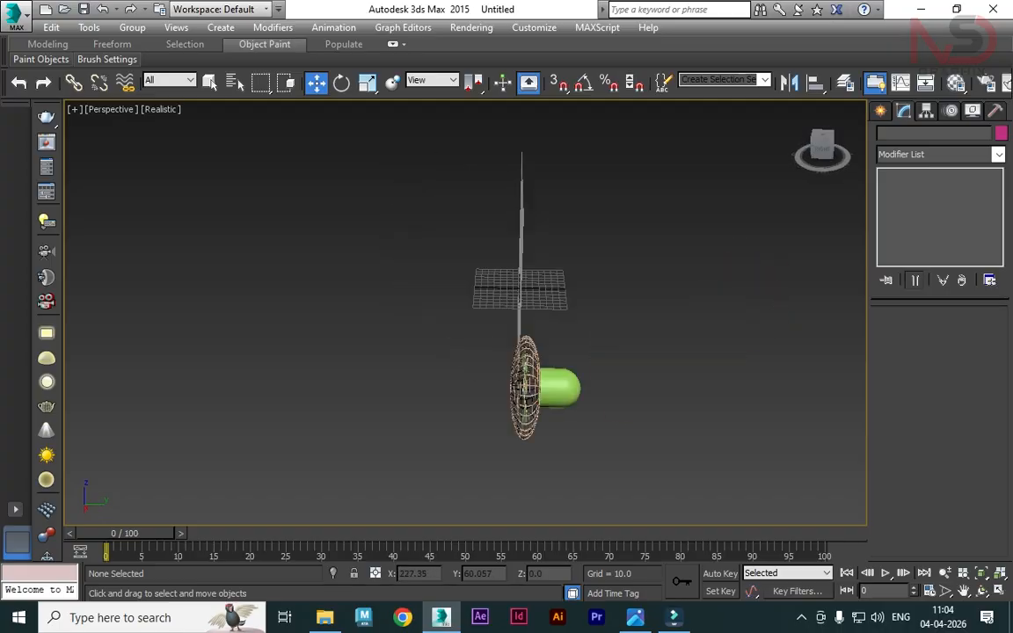
pyautogui.hotkey('alt', 'w')
pyautogui.middleClick(281, 189)
pyautogui.hotkey('alt', 'w')
pyautogui.moveTo(265, 181); pyautogui.dragTo(642, 236)
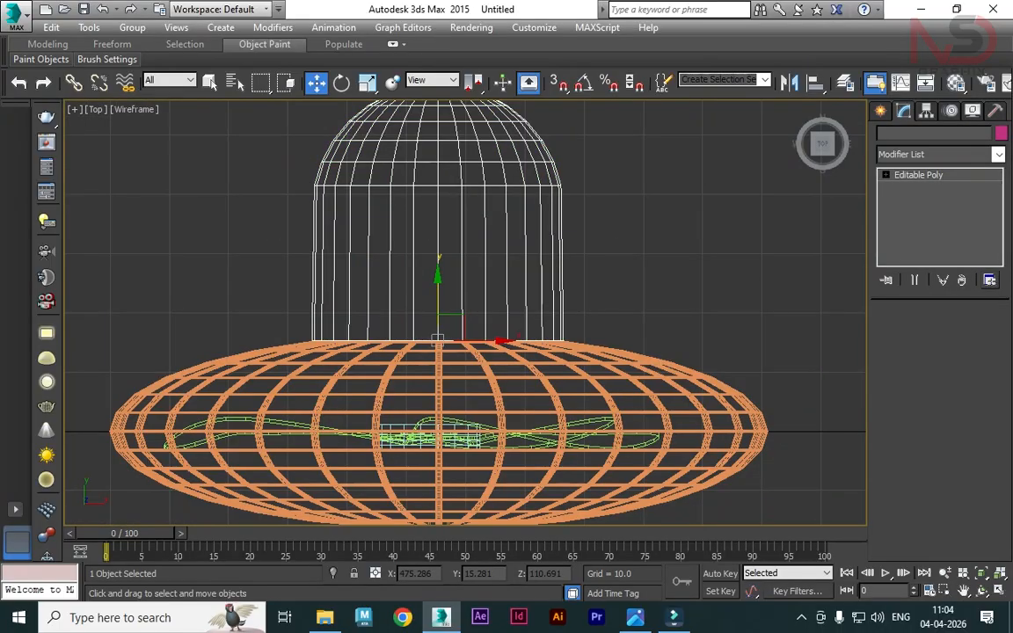
pyautogui.press('1')
pyautogui.moveTo(642, 236); pyautogui.dragTo(675, 302, button='middle')
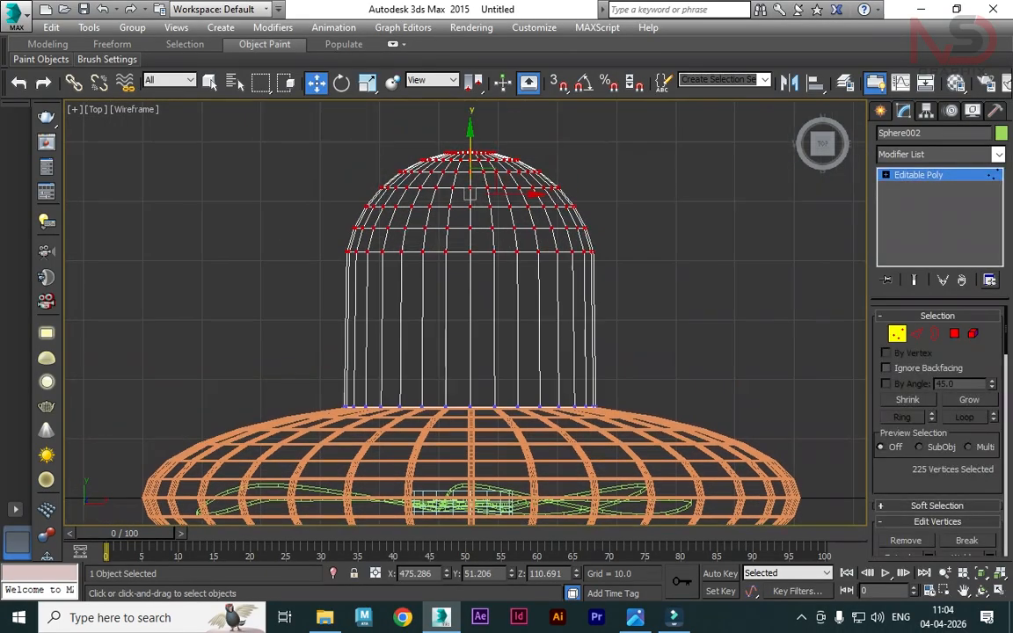
pyautogui.moveTo(532, 193); pyautogui.dragTo(532, 230)
pyautogui.press('1')
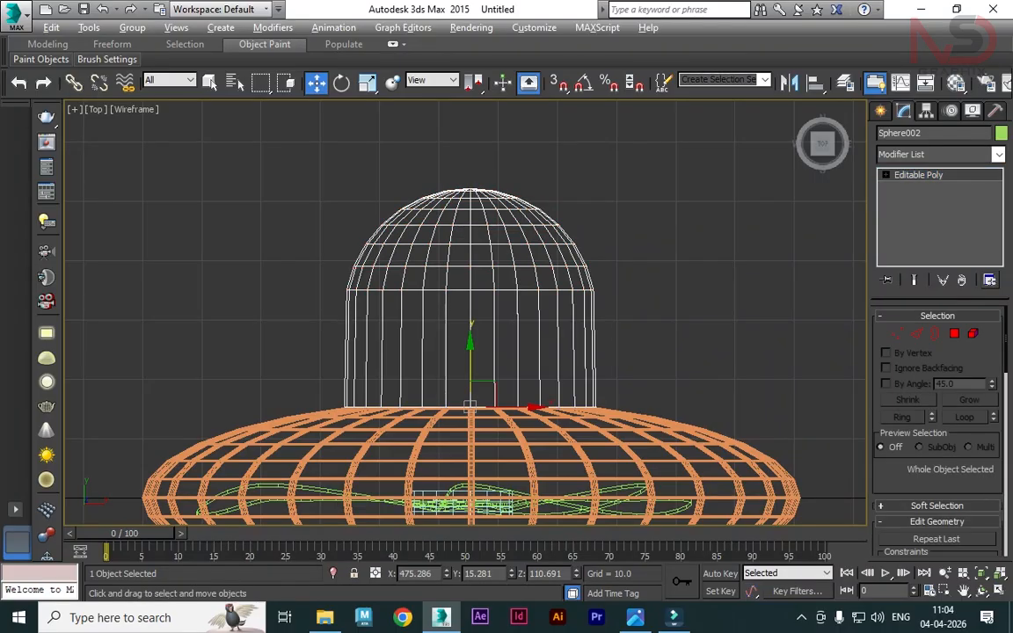
# - Connect the ring of lengthwise edges along the housing's straight section with 2 segments, adjusting the slide to position the new loops
pyautogui.hotkey('alt', 'w')
pyautogui.middleClick(633, 396)
pyautogui.hotkey('alt', 'w')
pyautogui.keyDown('alt'); pyautogui.moveTo(633, 395); pyautogui.dragTo(661, 406, button='middle'); pyautogui.keyUp('alt')
pyautogui.moveTo(543, 388); pyautogui.dragTo(591, 244, button='middle')
pyautogui.scroll(5, 572, 290)
pyautogui.keyDown('alt'); pyautogui.moveTo(616, 321); pyautogui.dragTo(609, 299, button='middle'); pyautogui.keyUp('alt')
pyautogui.scroll(4, 608, 299)
pyautogui.press('2')
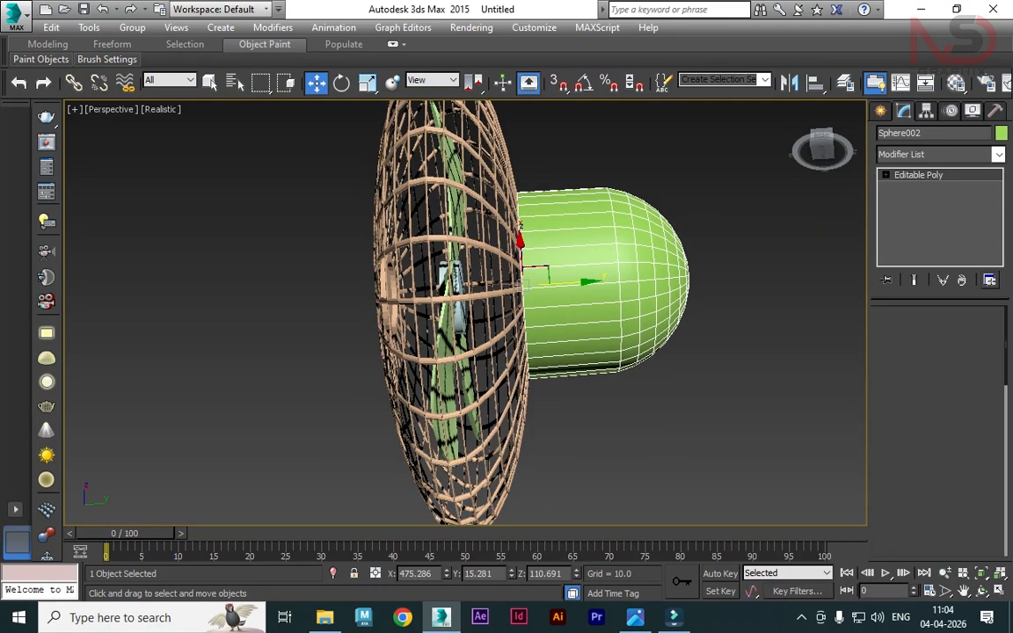
pyautogui.scroll(3, 571, 310)
pyautogui.click(580, 306)
pyautogui.click(903, 417)
pyautogui.rightClick(763, 277)
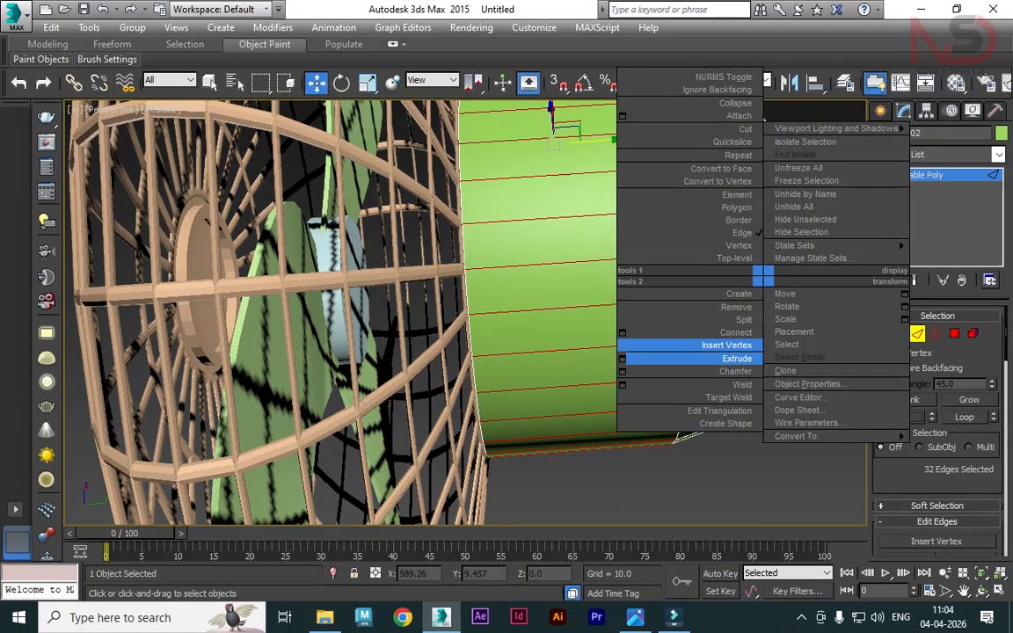
pyautogui.click(622, 333)
pyautogui.moveTo(477, 368); pyautogui.dragTo(477, 387)
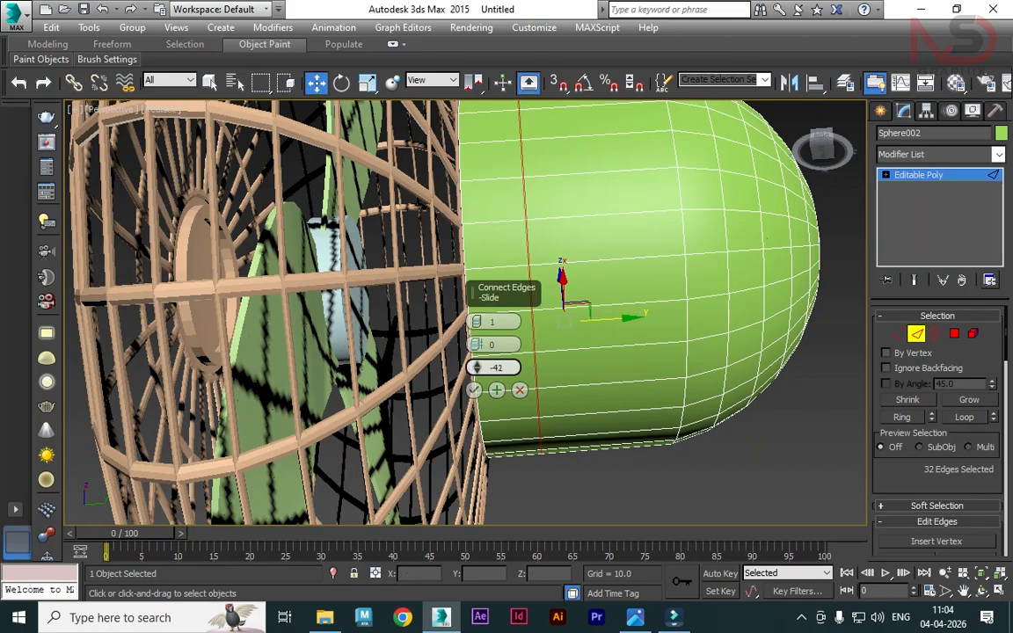
pyautogui.click(477, 319)
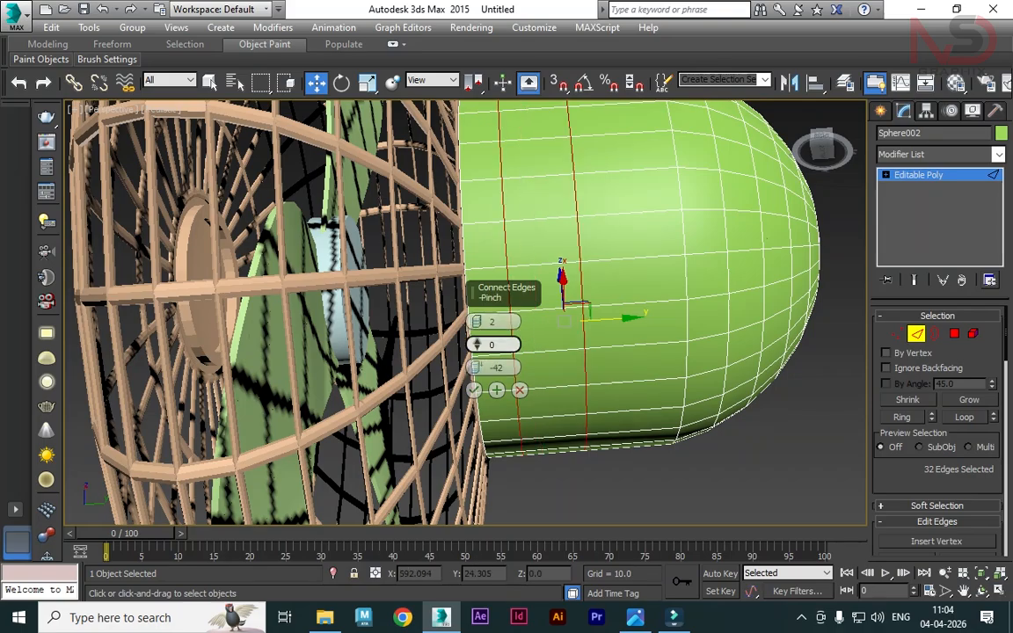
pyautogui.moveTo(477, 368); pyautogui.dragTo(476, 327)
pyautogui.click(474, 389)
# - Select the two middle polygons between the new loops on the housing's underside and inset them by 1.0
pyautogui.keyDown('alt'); pyautogui.moveTo(493, 374); pyautogui.dragTo(369, 352, button='middle'); pyautogui.keyUp('alt')
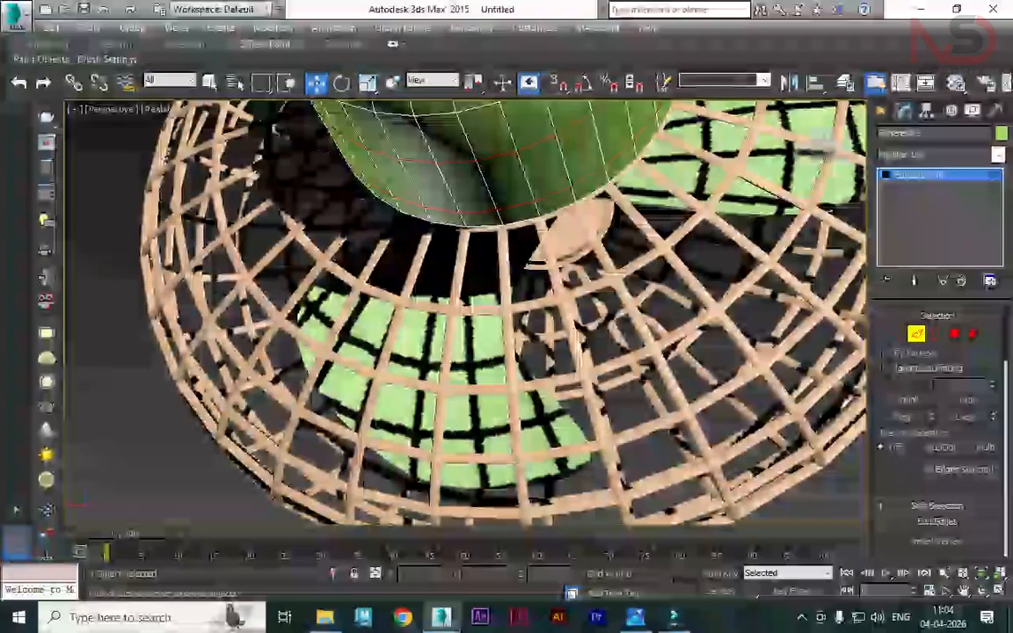
pyautogui.press('4')
pyautogui.scroll(-4, 452, 231)
pyautogui.keyDown('alt'); pyautogui.moveTo(452, 231); pyautogui.dragTo(374, 246, button='middle'); pyautogui.keyUp('alt')
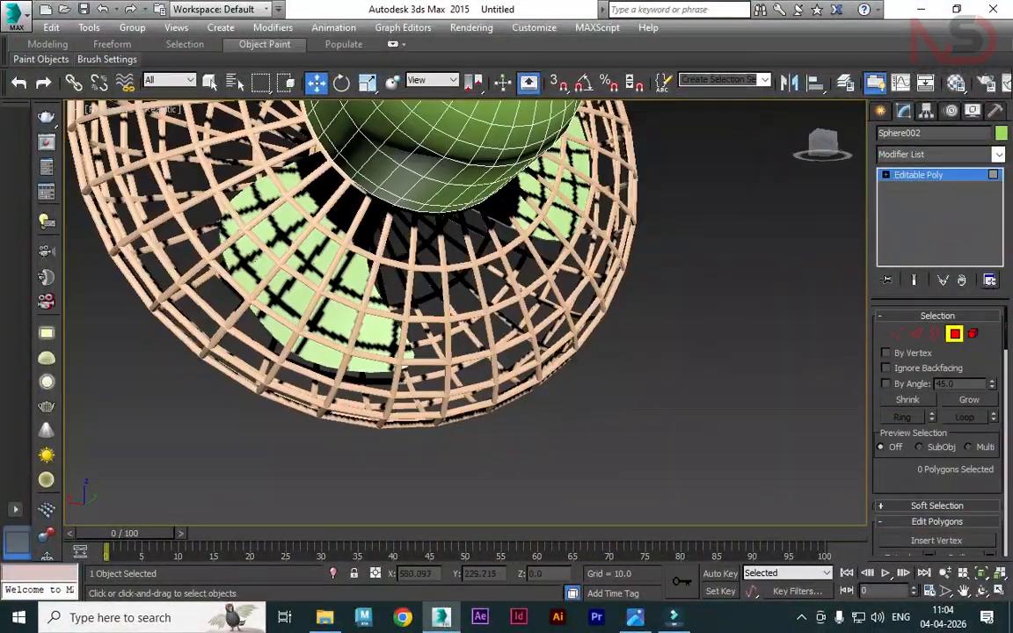
pyautogui.keyDown('alt'); pyautogui.moveTo(254, 259); pyautogui.dragTo(323, 185, button='middle'); pyautogui.keyUp('alt')
pyautogui.click(824, 149)
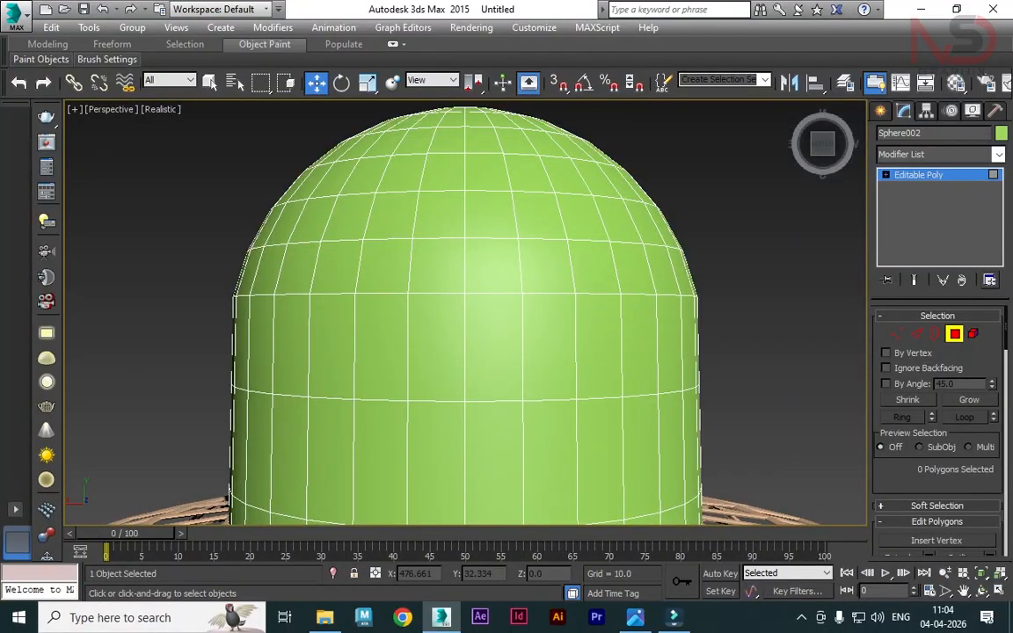
pyautogui.scroll(-3, 511, 299)
pyautogui.moveTo(507, 389); pyautogui.dragTo(505, 245, button='middle')
pyautogui.click(503, 245)
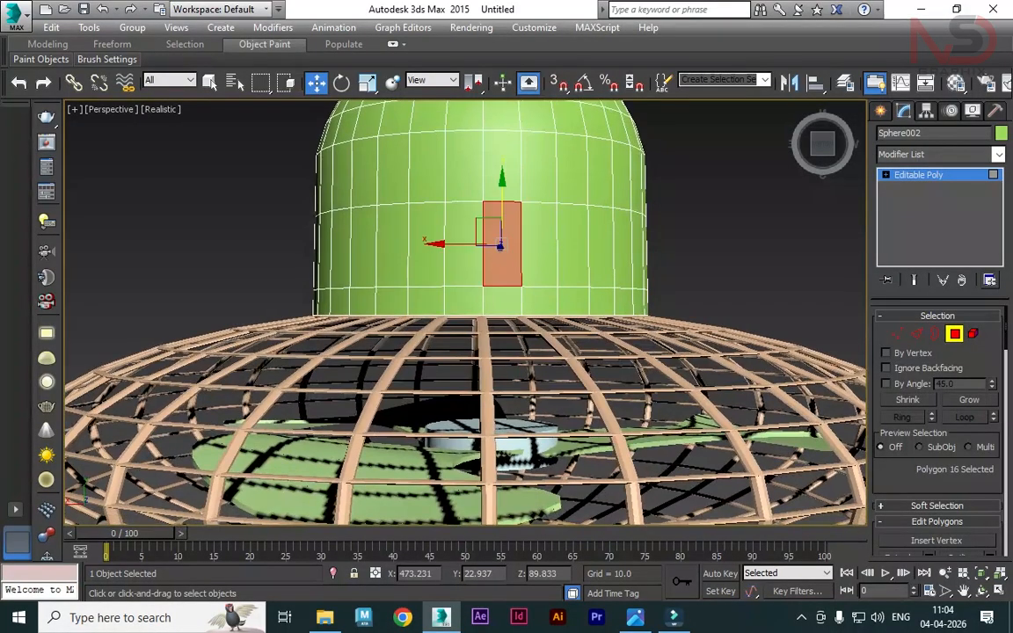
pyautogui.keyDown('ctrl'); pyautogui.click(464, 246); pyautogui.keyUp('ctrl')
pyautogui.keyDown('ctrl'); pyautogui.click(426, 246); pyautogui.keyUp('ctrl')
pyautogui.keyDown('ctrl'); pyautogui.click(538, 244); pyautogui.keyUp('ctrl')
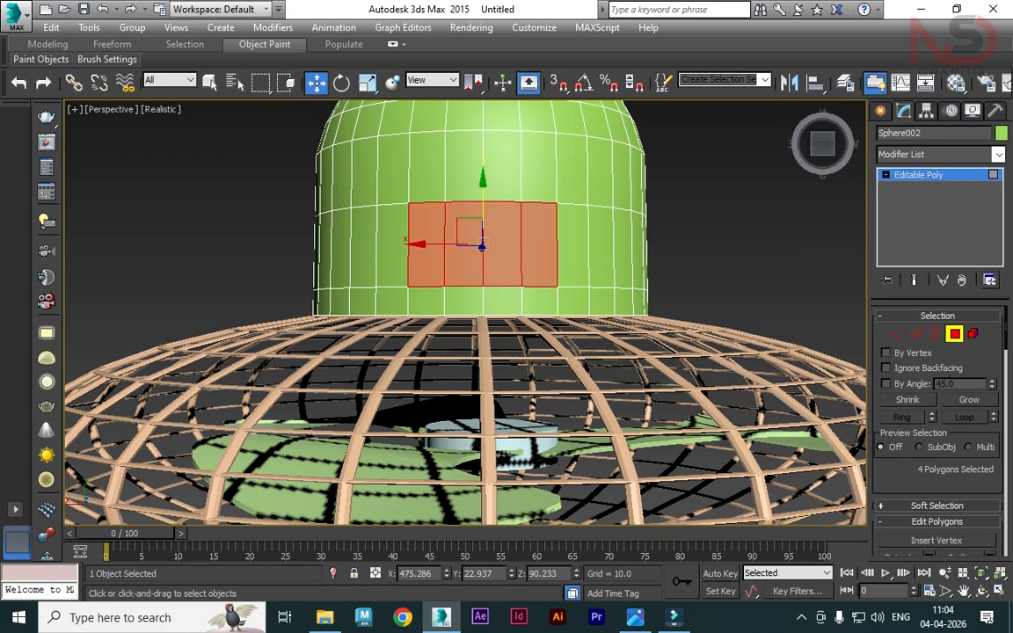
pyautogui.click(503, 246)
pyautogui.keyDown('ctrl'); pyautogui.click(465, 249); pyautogui.keyUp('ctrl')
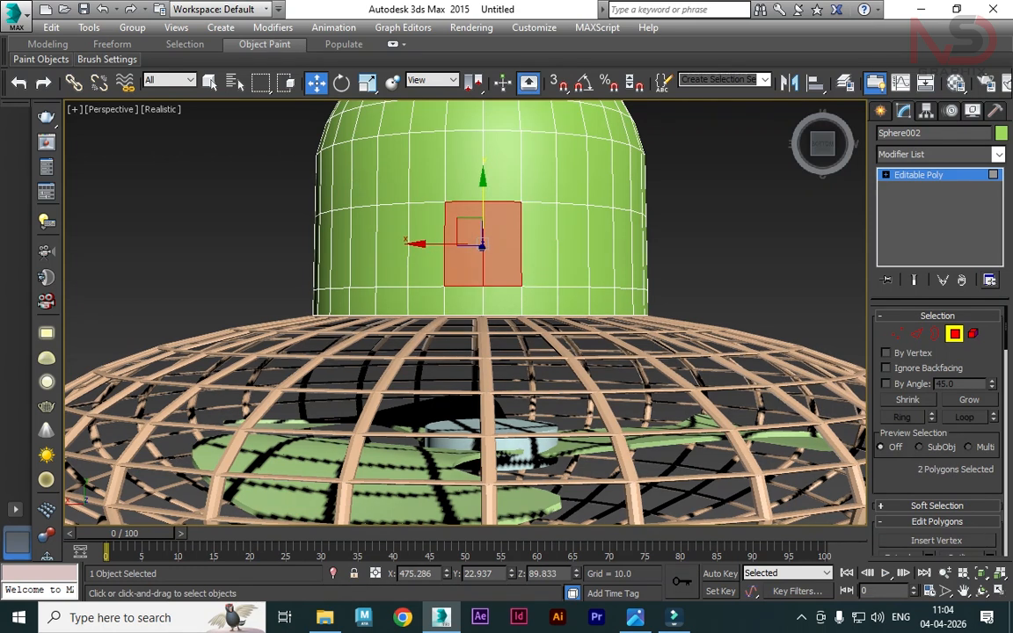
pyautogui.rightClick(698, 226)
pyautogui.click(559, 312)
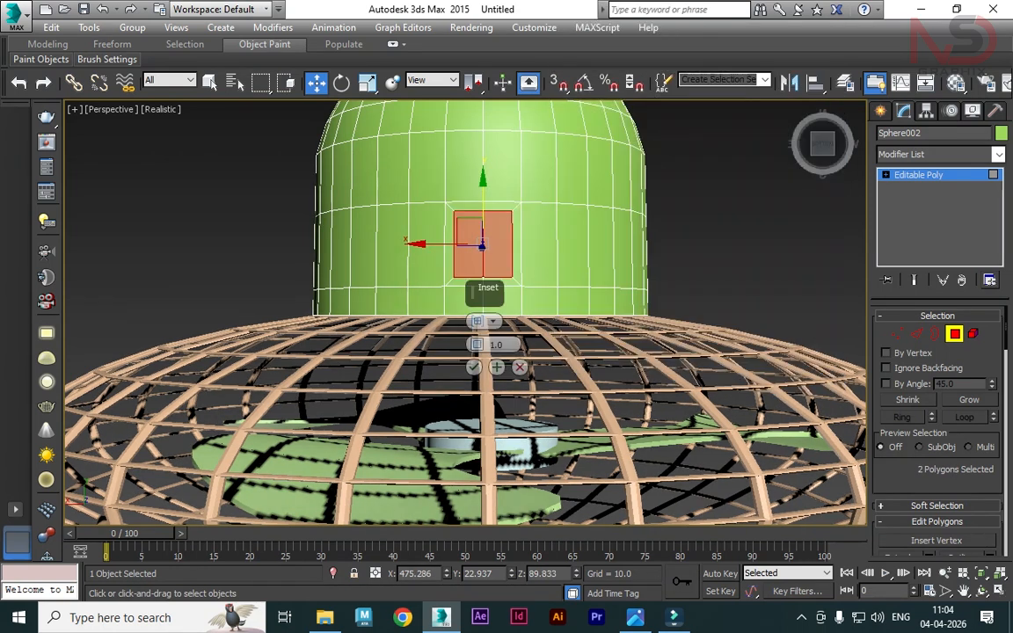
pyautogui.click(473, 367)
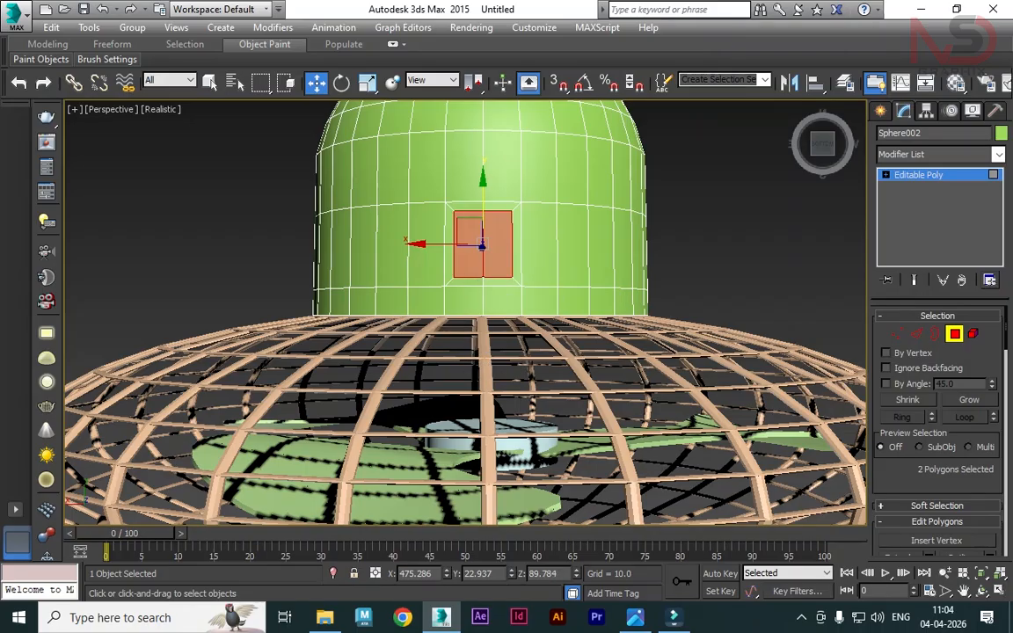
# - Extrude the inset polygons inward by -14.722 to form a socket in the housing's underside
pyautogui.rightClick(690, 246)
pyautogui.click(552, 288)
pyautogui.moveTo(477, 345); pyautogui.dragTo(476, 403)
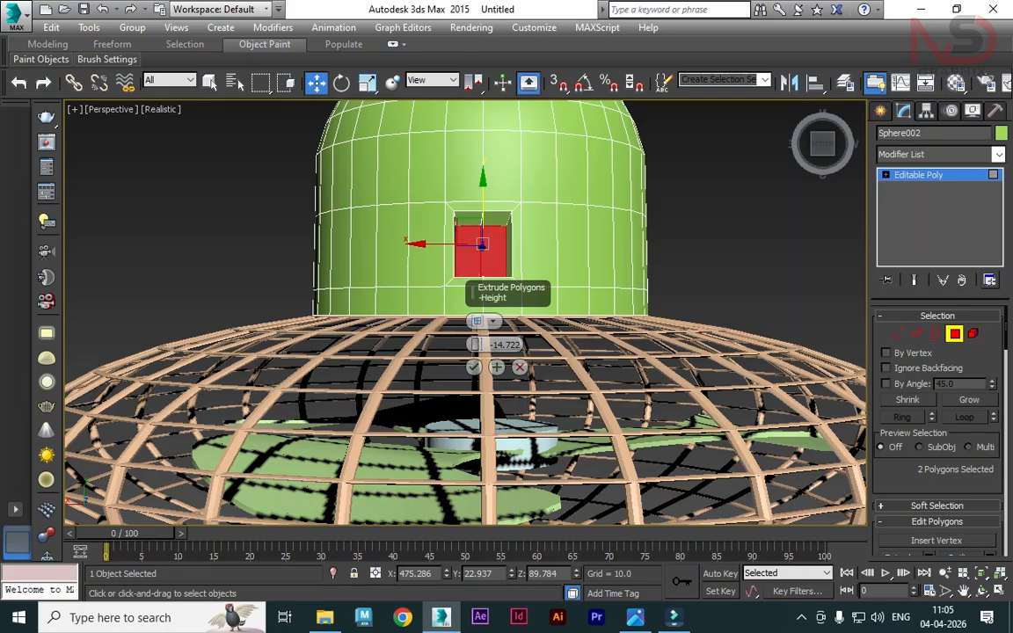
pyautogui.click(474, 367)
pyautogui.press('4')
pyautogui.scroll(-5, 596, 257)
pyautogui.keyDown('alt'); pyautogui.moveTo(596, 257); pyautogui.dragTo(554, 211, button='middle'); pyautogui.keyUp('alt')
pyautogui.click(615, 295)
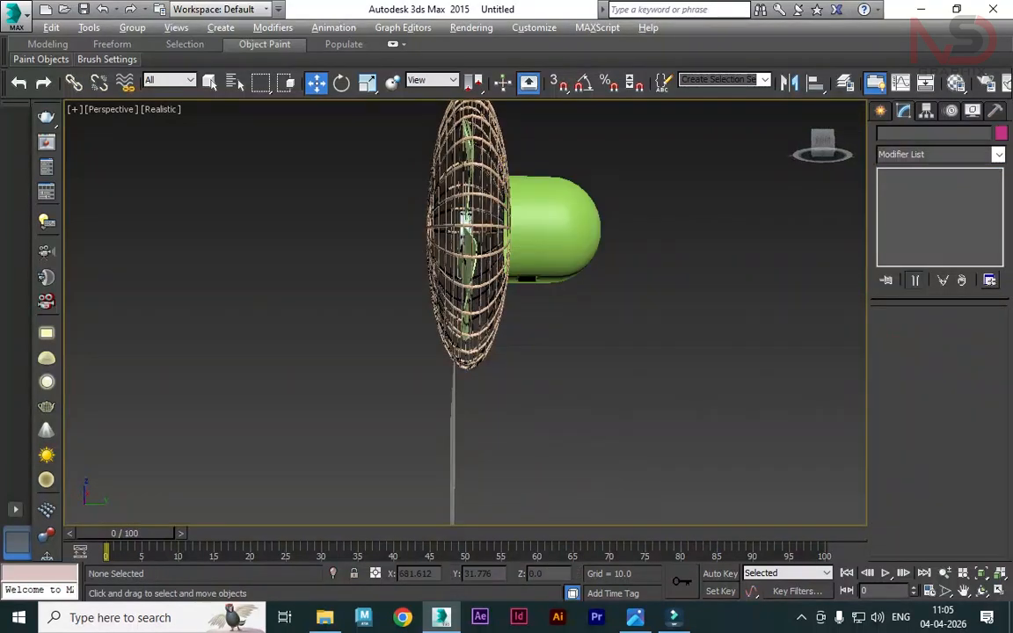
# - Start a Line in the Front view tracing half of the base on the reference image, from its outer rim to the stepped collar
pyautogui.hotkey('alt', 'w')
pyautogui.click(525, 222)
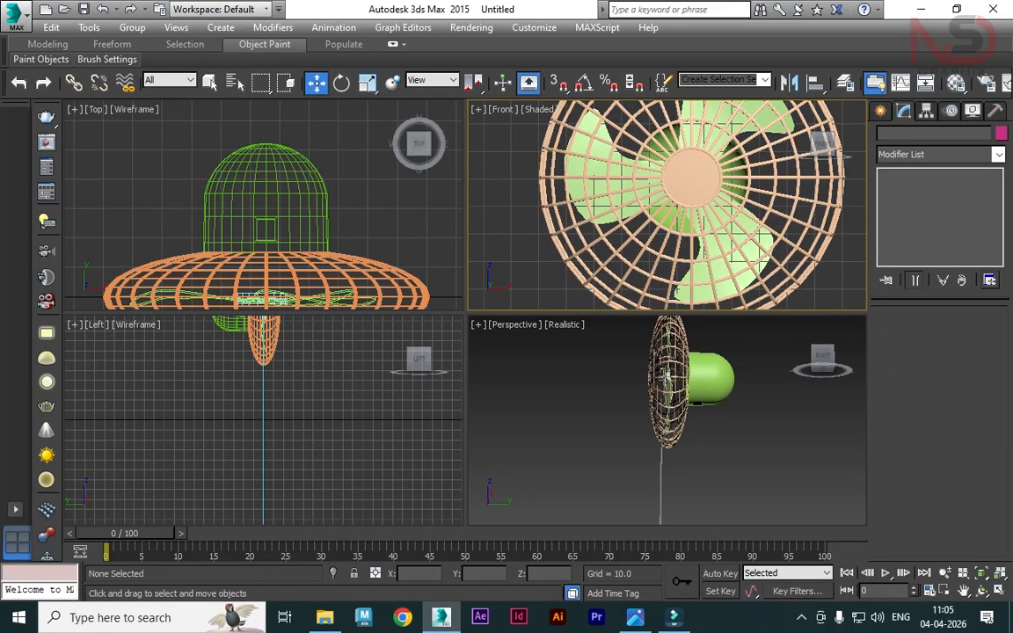
pyautogui.hotkey('alt', 'w')
pyautogui.scroll(-10, 553, 219)
pyautogui.moveTo(181, 355); pyautogui.dragTo(313, 386, button='middle')
pyautogui.scroll(4, 312, 319)
pyautogui.scroll(4, 311, 318)
pyautogui.scroll(-2, 311, 317)
pyautogui.click(881, 110)
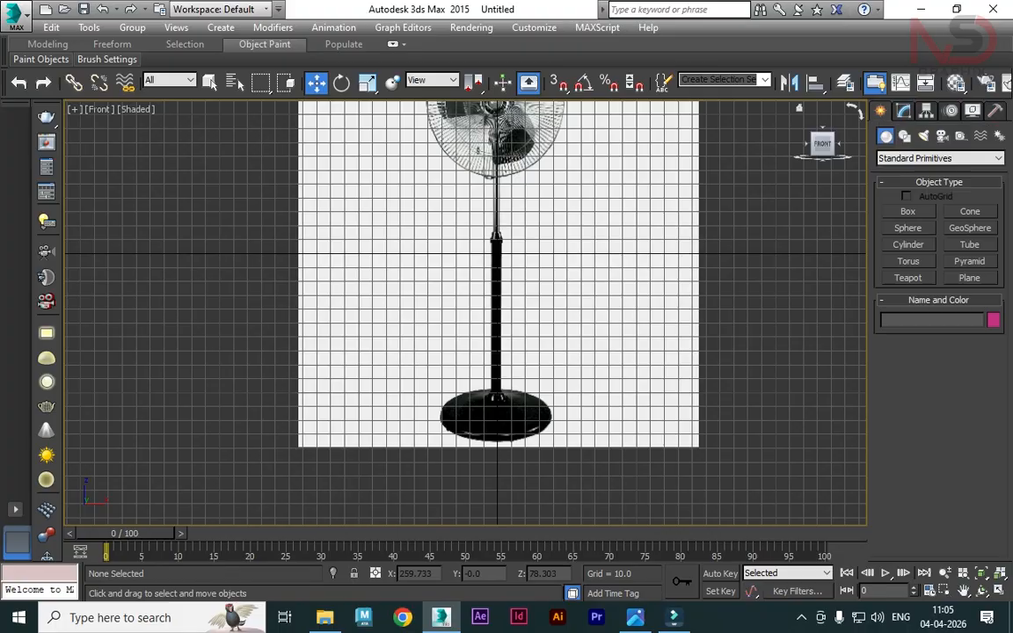
pyautogui.click(905, 136)
pyautogui.click(909, 225)
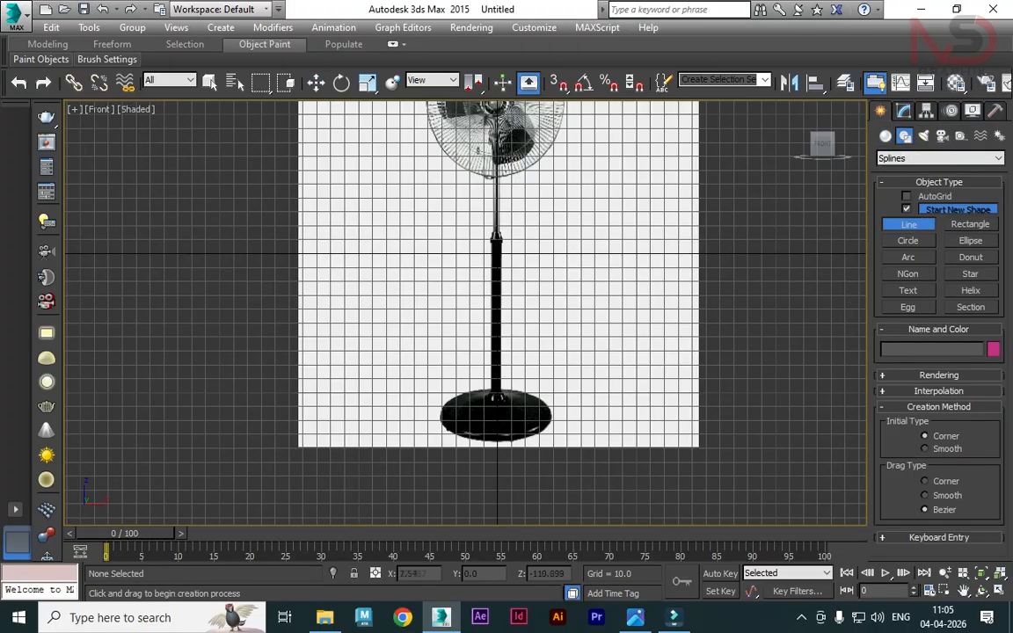
pyautogui.scroll(5, 530, 421)
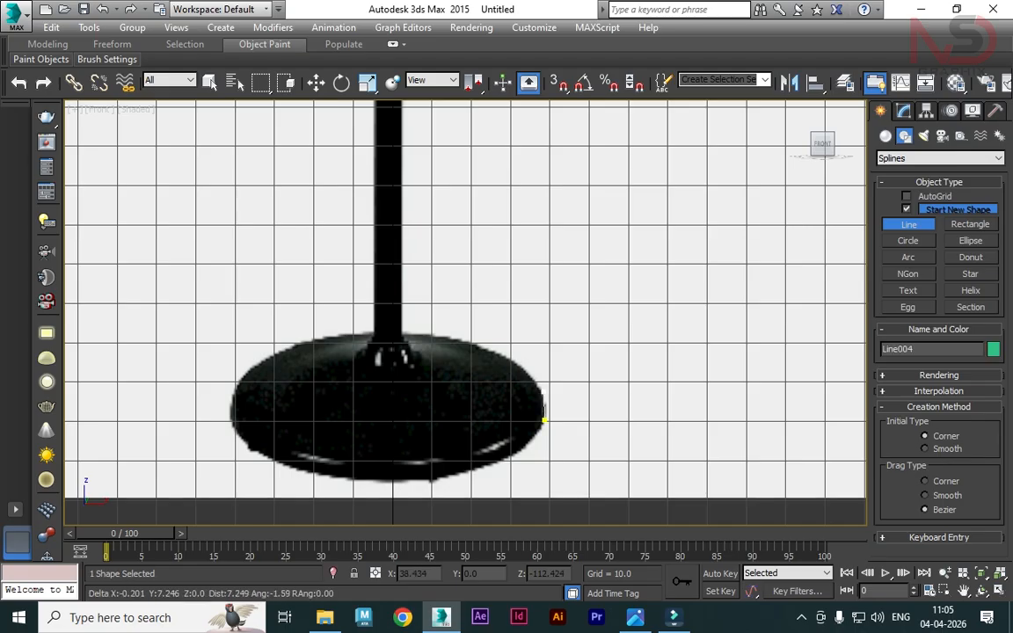
pyautogui.scroll(3, 419, 367)
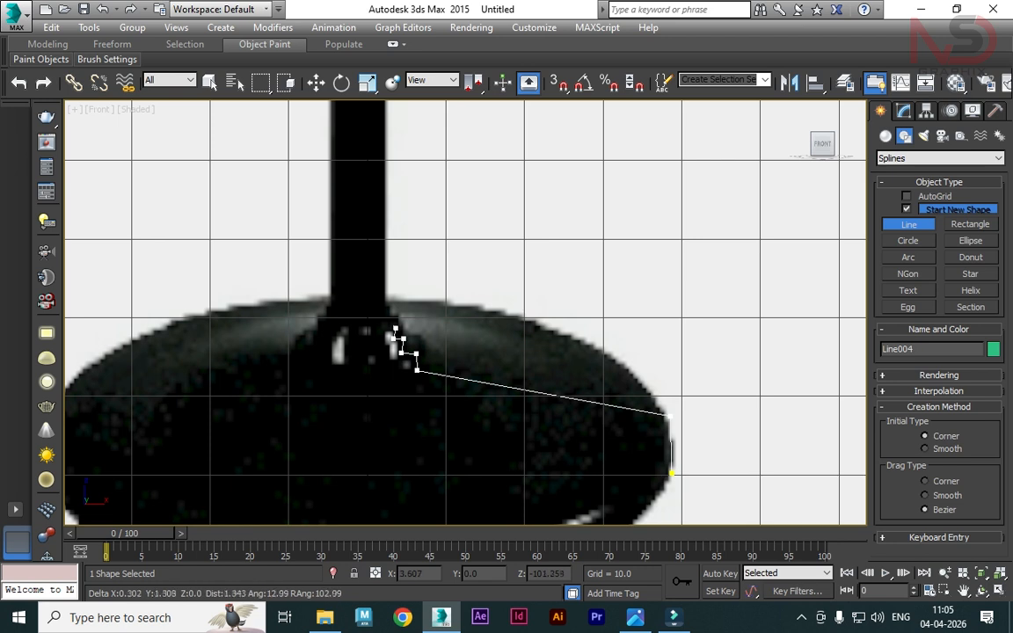
# - Continue the profile line straight up the lower pole and step it around the height-adjustment collar
pyautogui.scroll(-6, 491, 309)
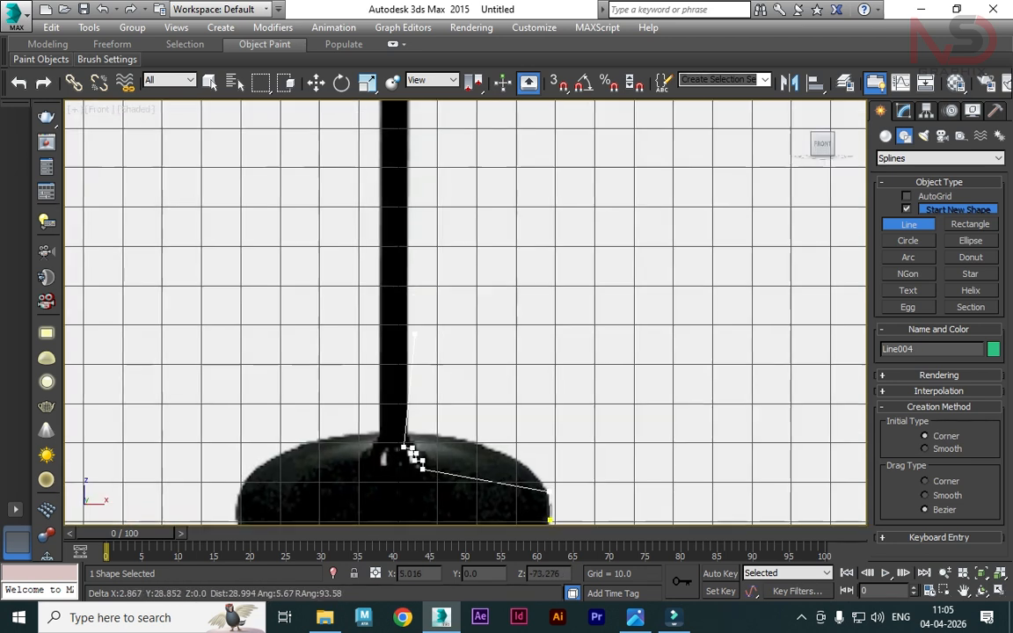
pyautogui.scroll(4, 491, 309)
pyautogui.scroll(-8, 527, 307)
pyautogui.scroll(7, 489, 506)
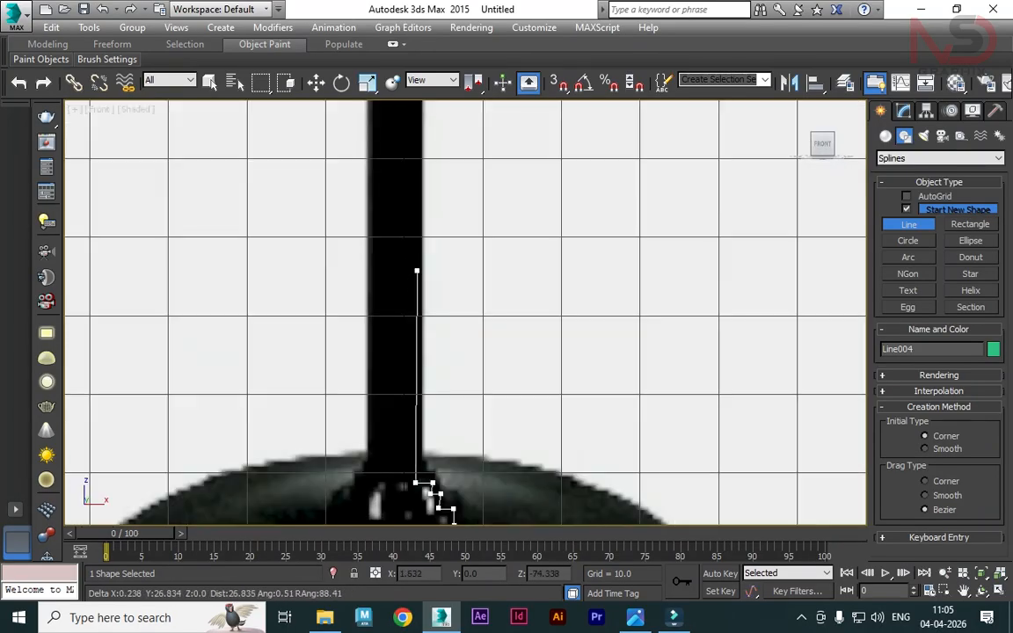
pyautogui.scroll(-3, 416, 178)
pyautogui.scroll(4, 443, 289)
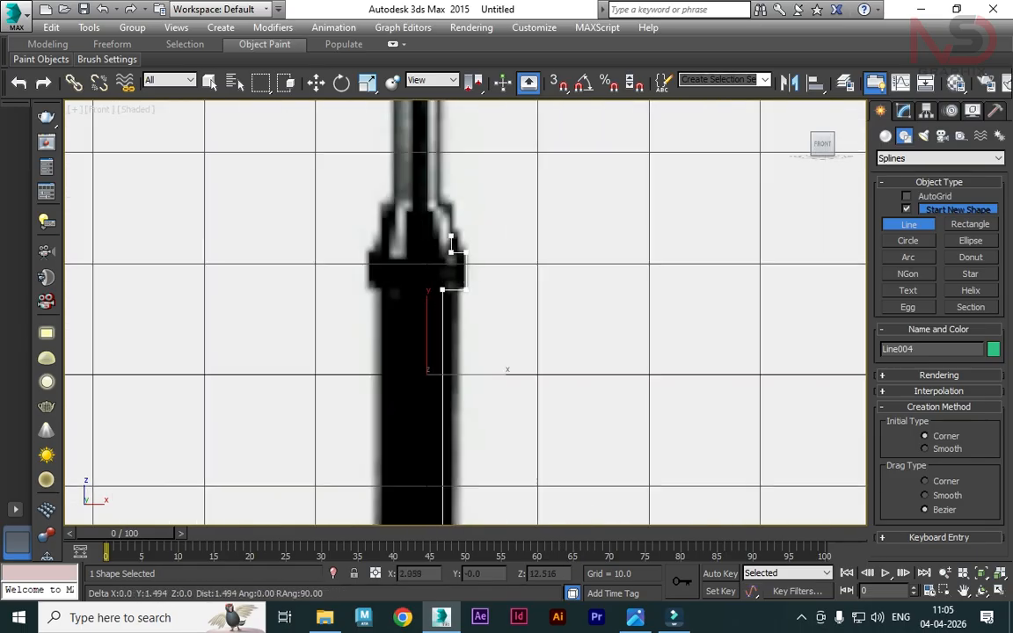
# - Extend the profile line up the thin upper pole to inside the fan head's outline and finish the line
pyautogui.scroll(-7, 443, 396)
pyautogui.scroll(6, 464, 230)
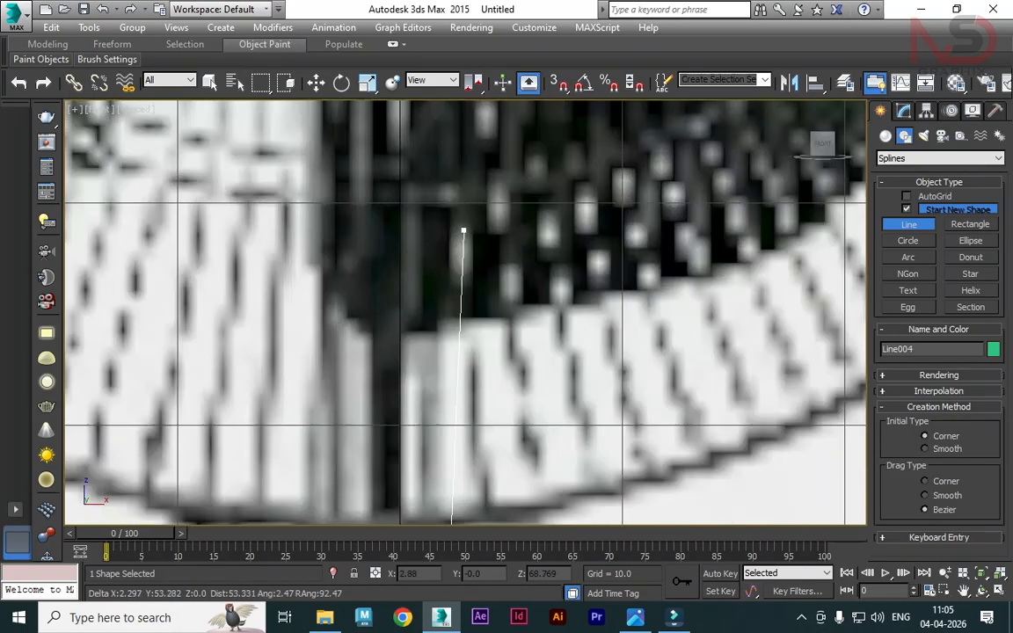
pyautogui.scroll(-6, 446, 227)
pyautogui.scroll(-4, 449, 464)
pyautogui.rightClick(448, 464)
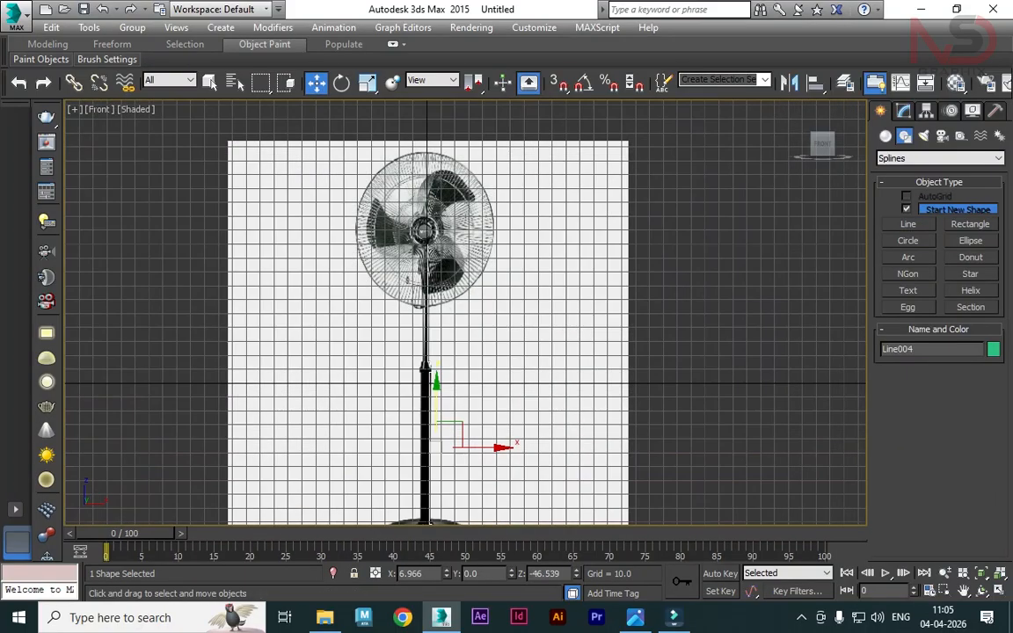
# - Apply a Lathe modifier to the stand profile and move its axis to X -10.791 to form the pole and round base
pyautogui.scroll(2, 446, 472)
pyautogui.click(905, 111)
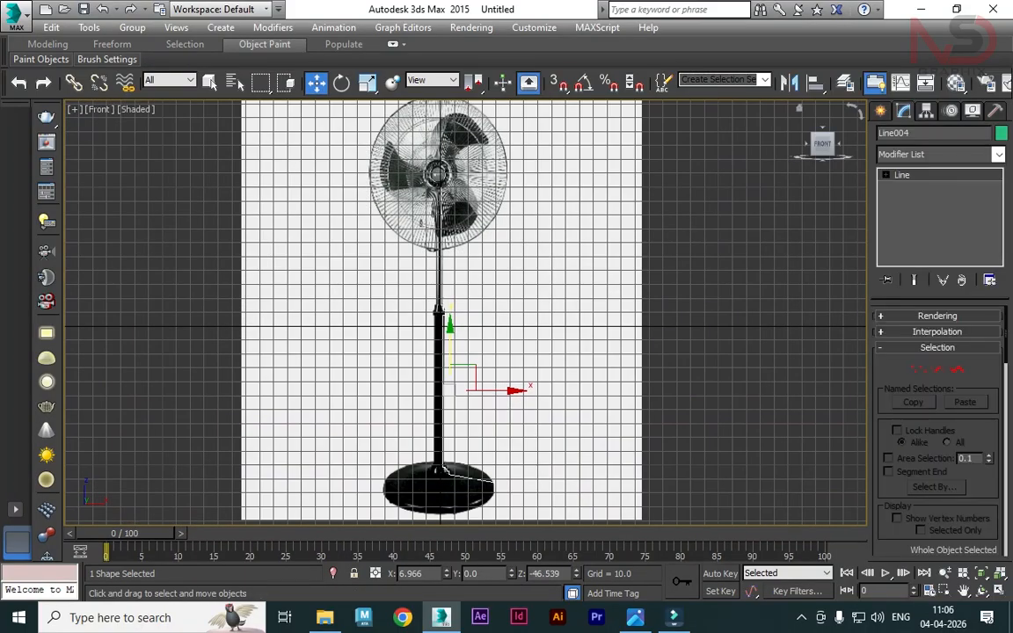
pyautogui.click(968, 154)
pyautogui.write('l')
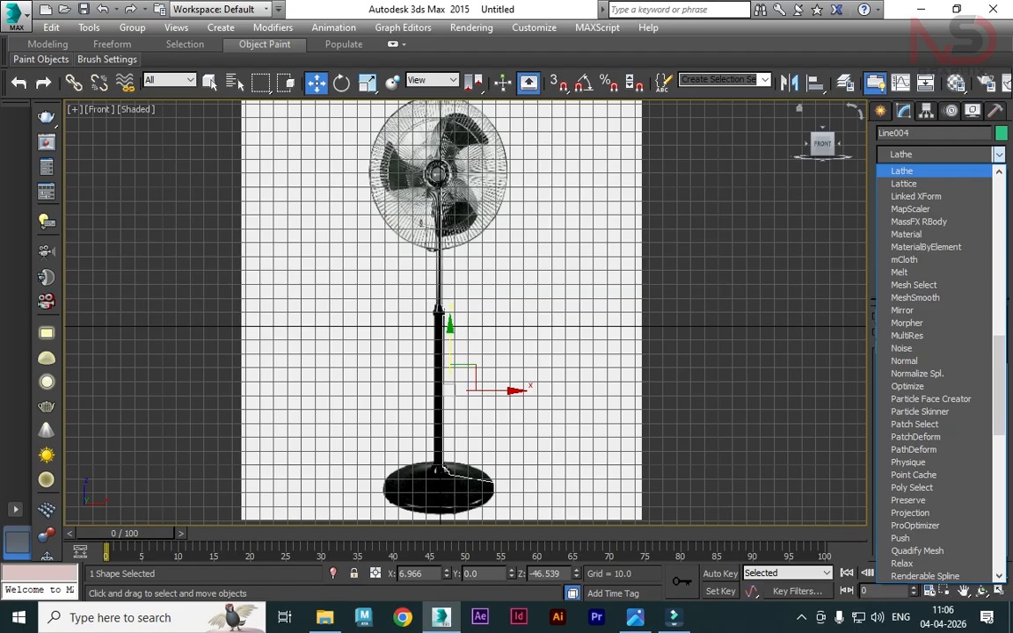
pyautogui.press('Return')
pyautogui.click(926, 188)
pyautogui.moveTo(497, 389)
pyautogui.mouseDown()
pyautogui.moveTo(475, 390)
pyautogui.moveTo(484, 389)
pyautogui.mouseUp()
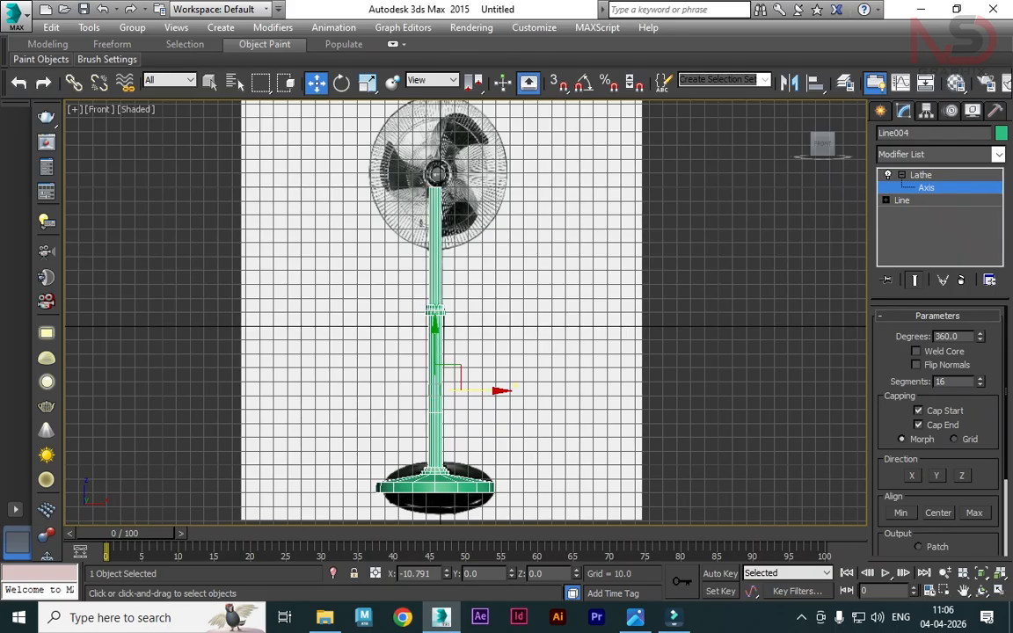
pyautogui.hotkey('ctrl', 'b')
# - Move the stand away from the reference image to X 483.651, beneath the modelled fan head
pyautogui.scroll(-5, 448, 221)
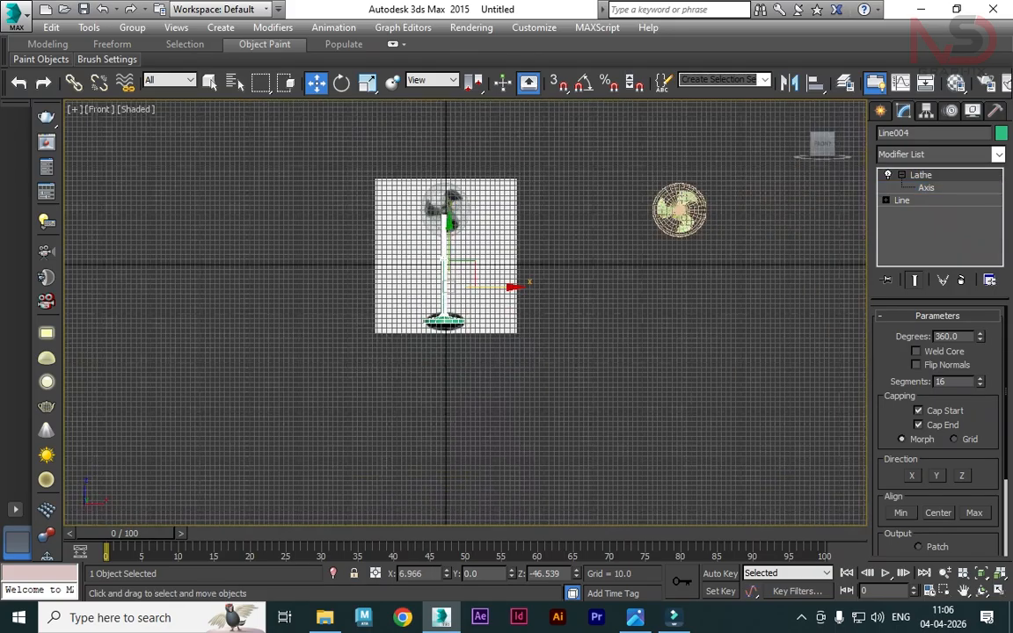
pyautogui.moveTo(494, 287); pyautogui.dragTo(729, 287)
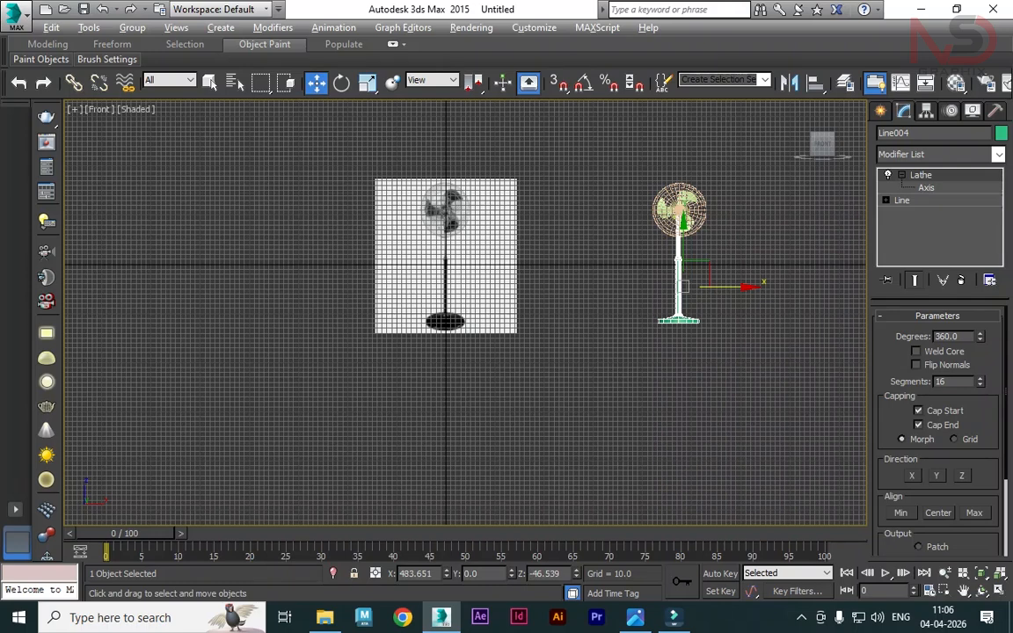
pyautogui.hotkey('alt', 'w')
pyautogui.middleClick(286, 238)
pyautogui.scroll(-5, 286, 237)
pyautogui.hotkey('alt', 'w')
pyautogui.hotkey('alt', 'w')
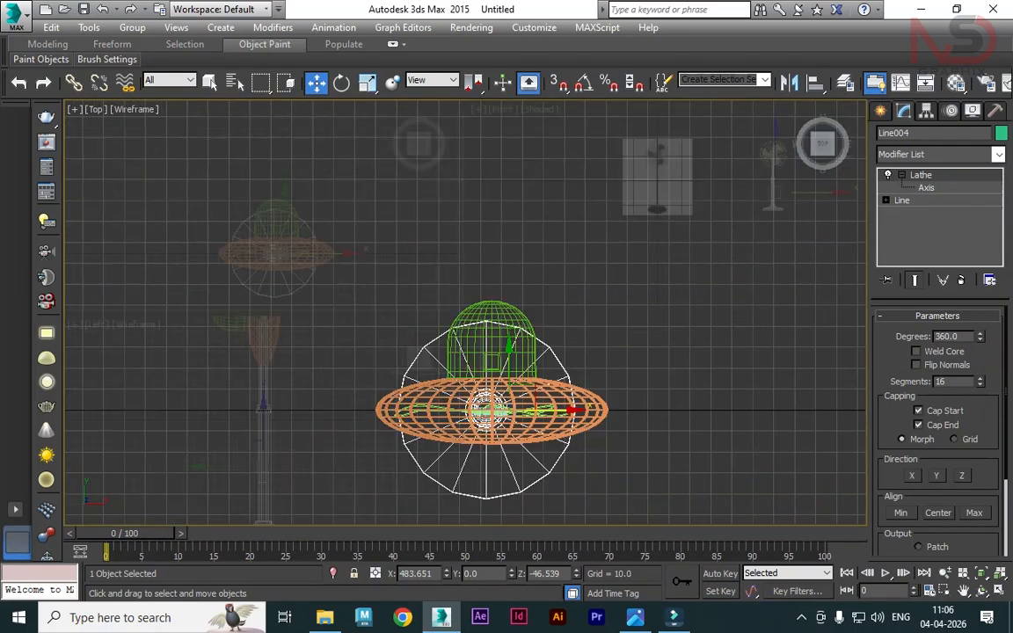
# - Move the stand back along Y to 23.203 in the Perspective view so it sits beneath the motor housing
pyautogui.middleClick(666, 420)
pyautogui.hotkey('alt', 'w')
pyautogui.scroll(-4, 422, 264)
pyautogui.moveTo(497, 469); pyautogui.dragTo(534, 470)
pyautogui.keyDown('alt'); pyautogui.moveTo(535, 470); pyautogui.dragTo(669, 464, button='middle'); pyautogui.keyUp('alt')
pyautogui.hotkey('alt', 'w')
pyautogui.middleClick(666, 238)
pyautogui.hotkey('alt', 'w')
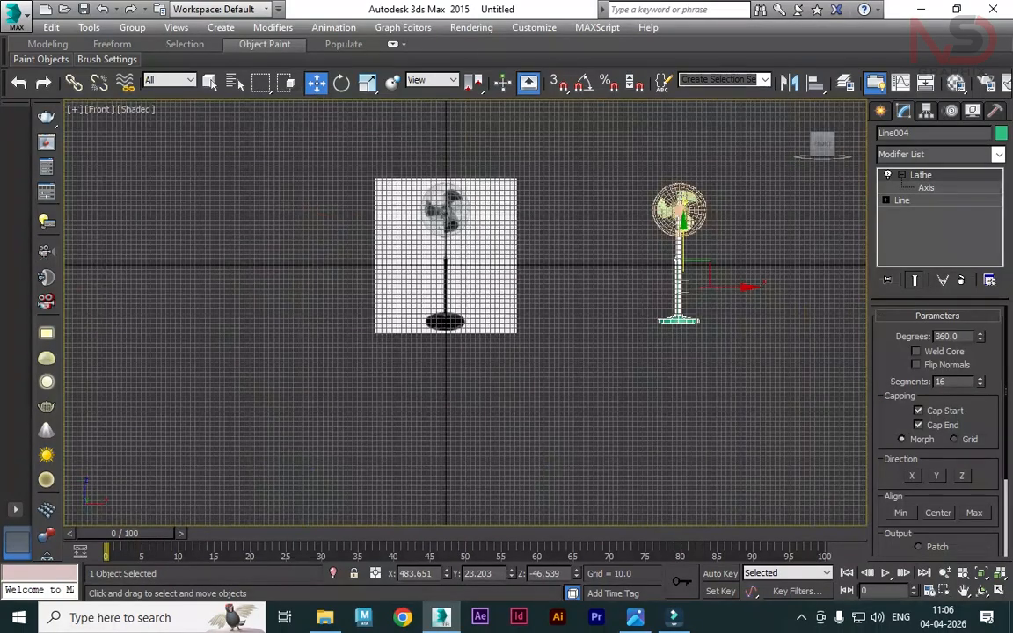
# - Open the stand profile's vertices for editing with the lathed result shown, and display the Front view as wireframe
pyautogui.click(915, 213)
pyautogui.scroll(5, 682, 247)
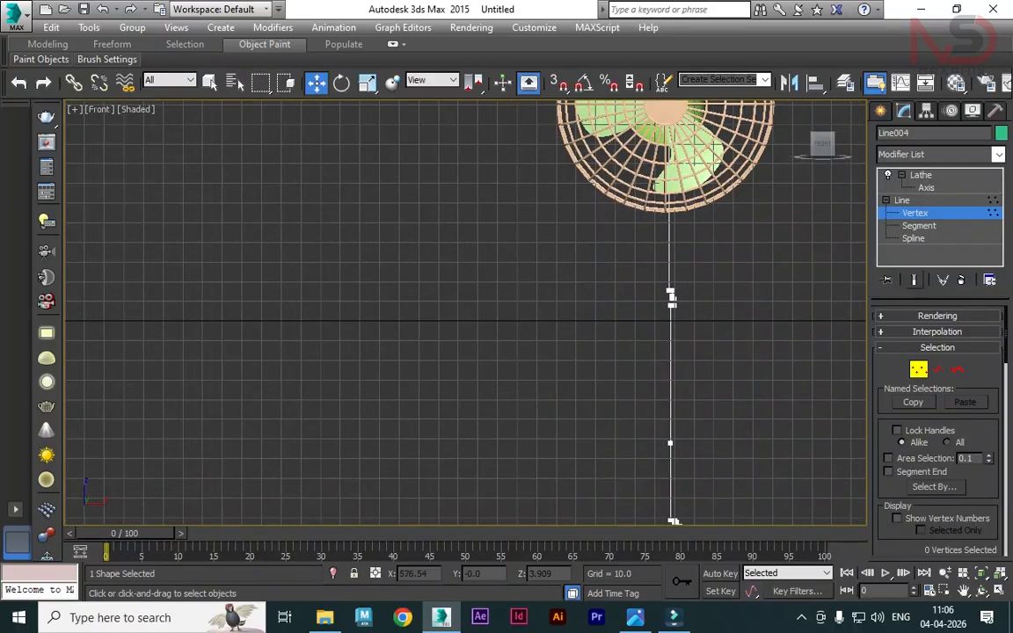
pyautogui.click(915, 280)
pyautogui.moveTo(665, 299); pyautogui.dragTo(547, 317, button='middle')
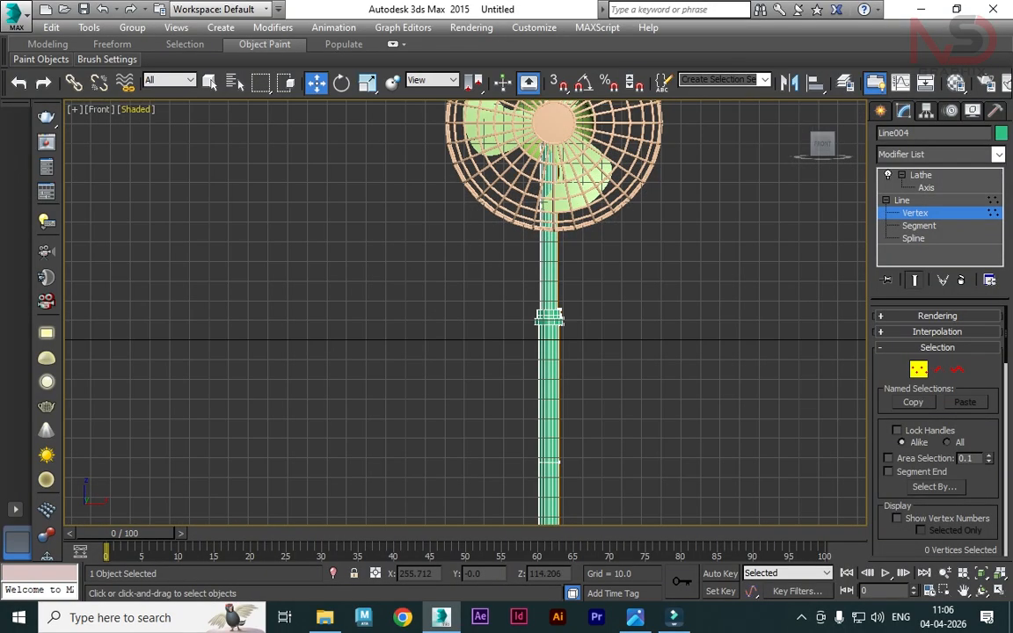
pyautogui.click(136, 110)
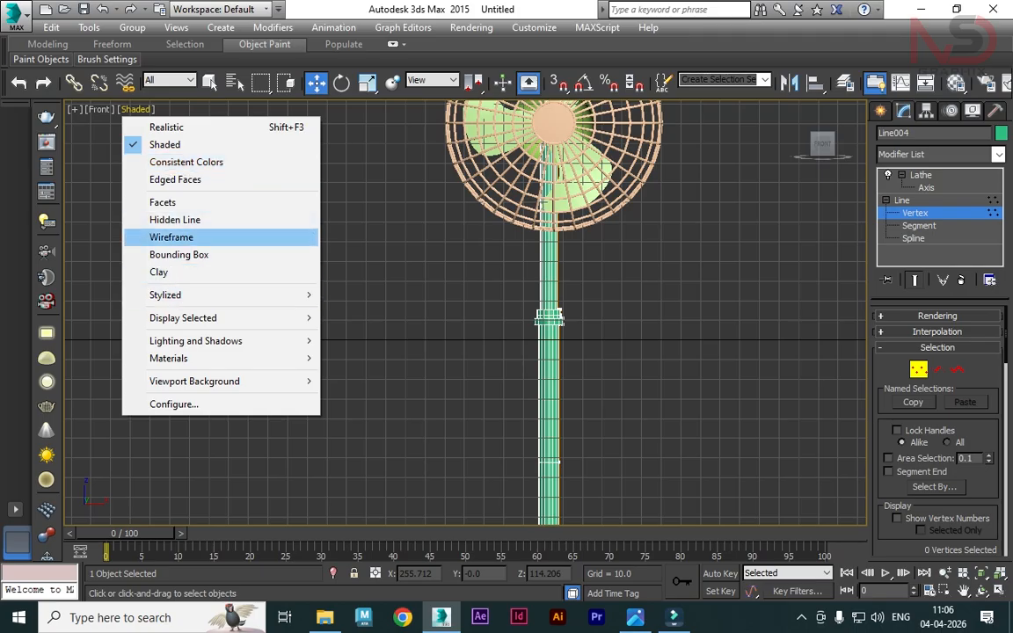
pyautogui.click(171, 238)
pyautogui.scroll(5, 562, 310)
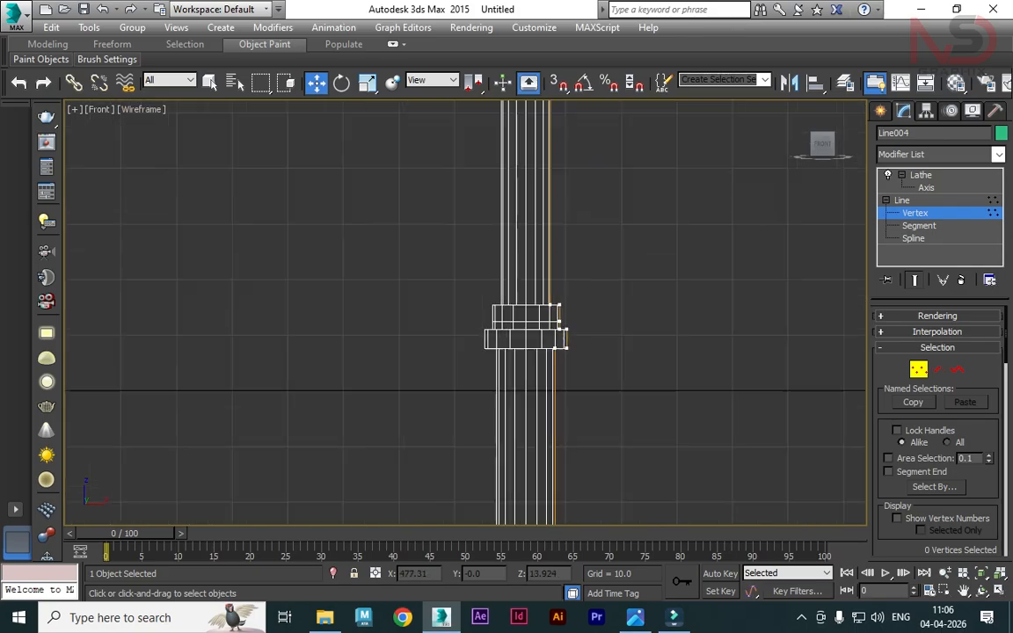
# - Slim the thin upper pole by moving its two profile vertices about 2 units inward along X, and leave vertex editing
pyautogui.scroll(4, 552, 315)
pyautogui.moveTo(554, 312); pyautogui.dragTo(534, 254)
pyautogui.scroll(-6, 515, 268)
pyautogui.moveTo(515, 268); pyautogui.dragTo(516, 474, button='middle')
pyautogui.scroll(-4, 528, 211)
pyautogui.moveTo(528, 211); pyautogui.dragTo(514, 308, button='middle')
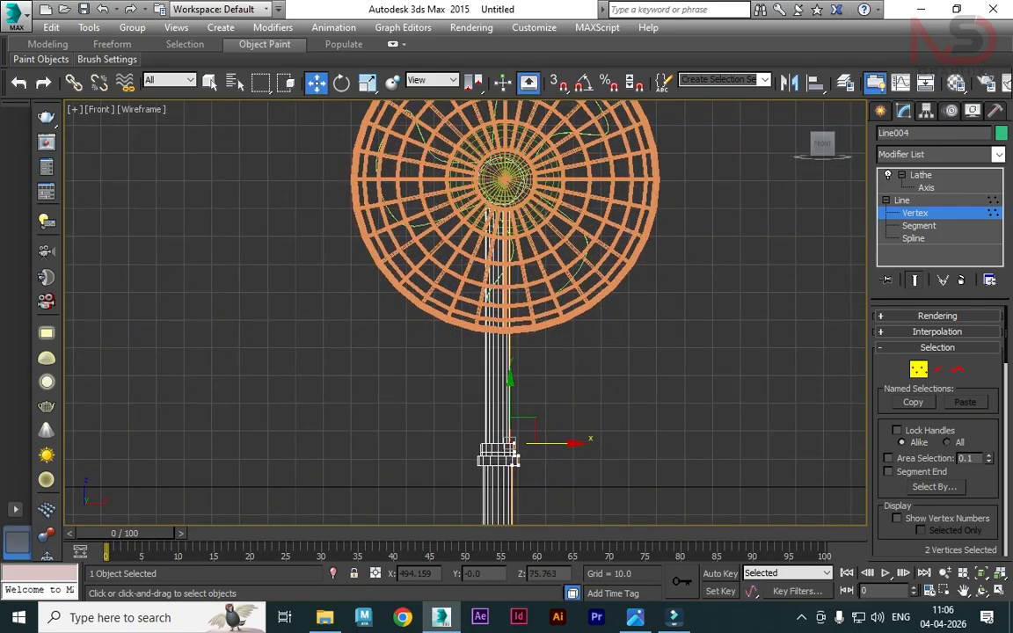
pyautogui.scroll(3, 545, 523)
pyautogui.moveTo(528, 352); pyautogui.dragTo(517, 351)
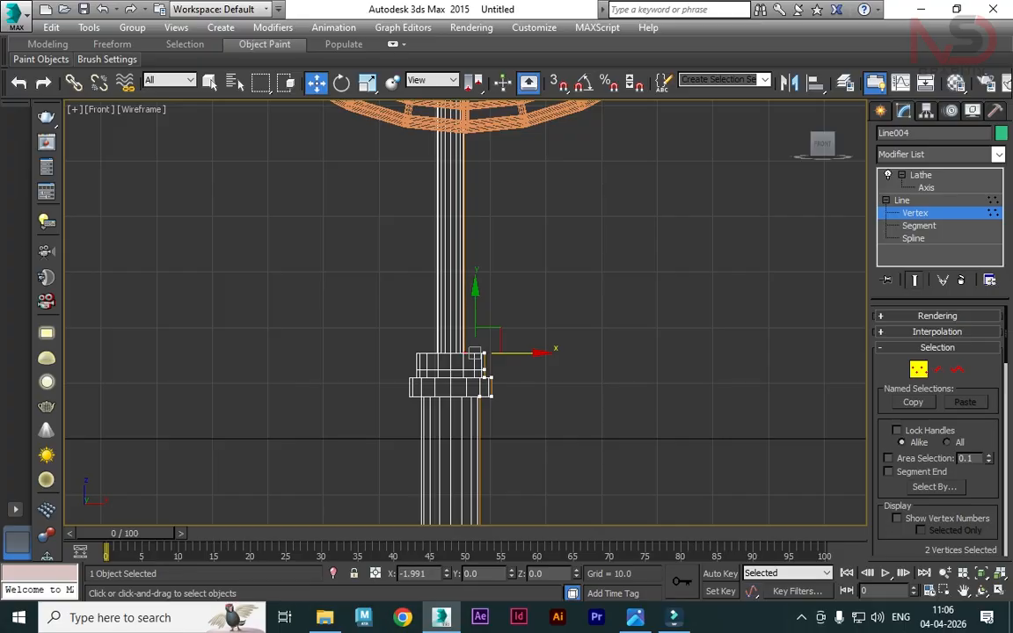
pyautogui.hotkey('ctrl', 'b')
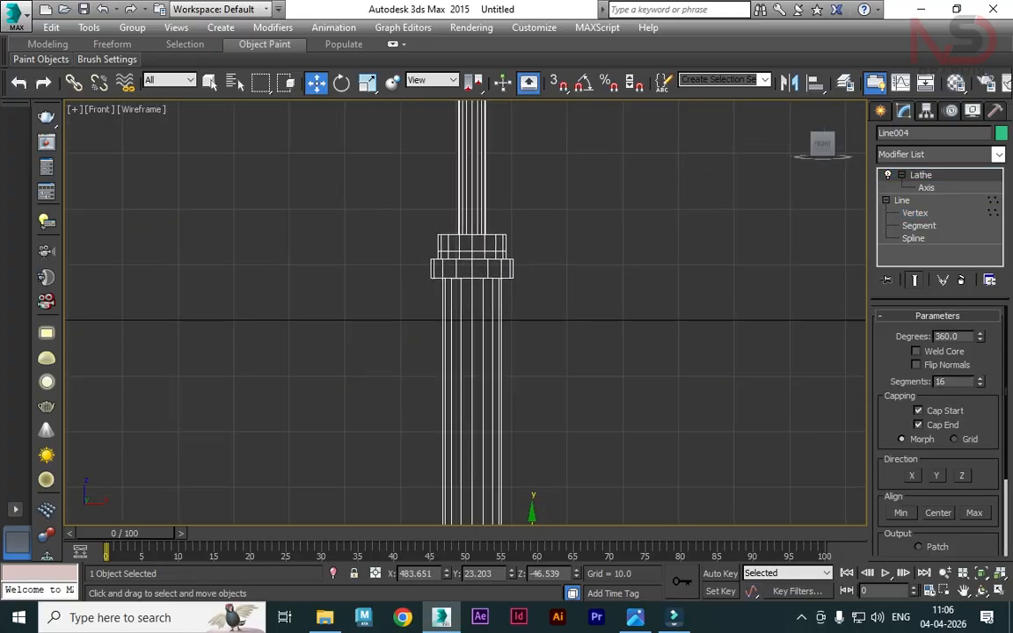
# - Shift the stand along X to 485.557 in the Perspective view so it centres under the motor housing
pyautogui.hotkey('alt', 'w')
pyautogui.hotkey('alt', 'w')
pyautogui.keyDown('alt'); pyautogui.moveTo(466, 308); pyautogui.dragTo(545, 396, button='middle'); pyautogui.keyUp('alt')
pyautogui.scroll(2, 493, 308)
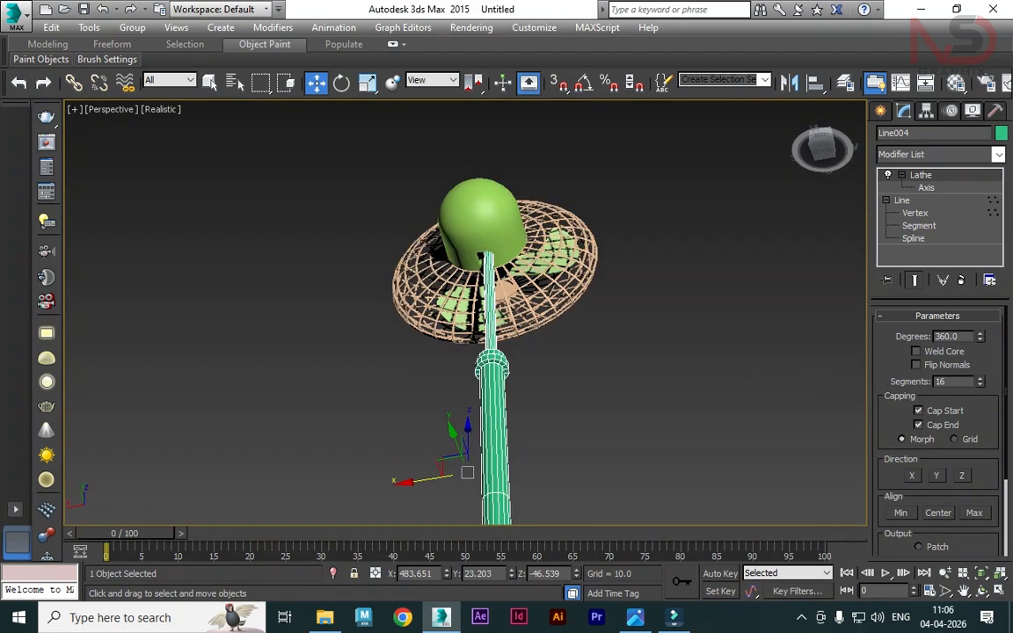
pyautogui.moveTo(424, 479); pyautogui.dragTo(419, 481)
# - Set the stand's Lathe segments to 30 to smooth the round base
pyautogui.keyDown('alt'); pyautogui.moveTo(458, 351); pyautogui.dragTo(563, 369, button='middle'); pyautogui.keyUp('alt')
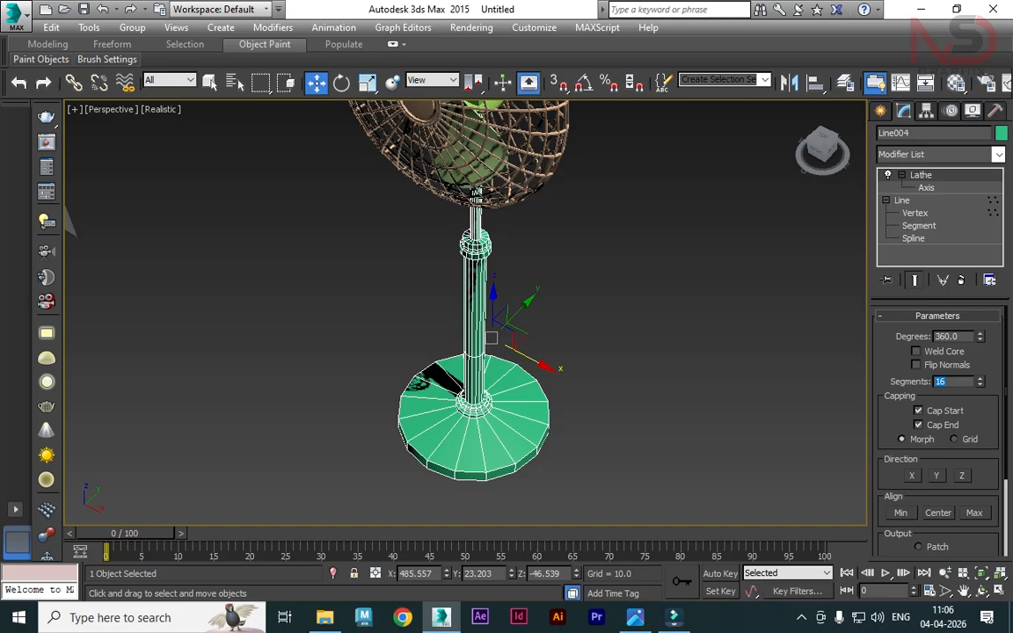
pyautogui.press('Return')
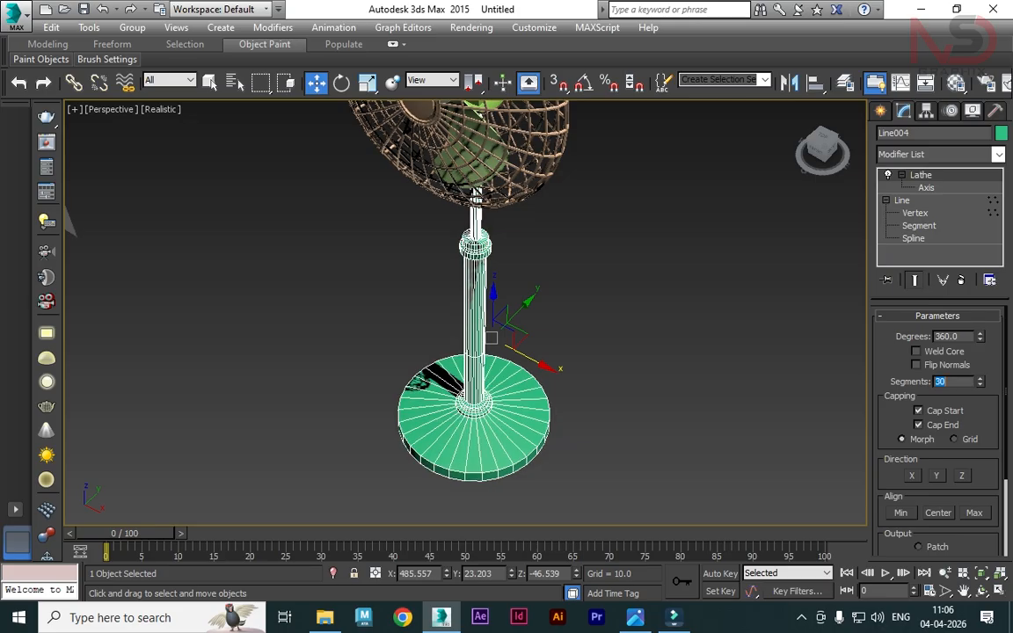
pyautogui.click(607, 348)
pyautogui.scroll(-3, 607, 348)
pyautogui.keyDown('alt'); pyautogui.moveTo(607, 347); pyautogui.dragTo(660, 308, button='middle'); pyautogui.keyUp('alt')
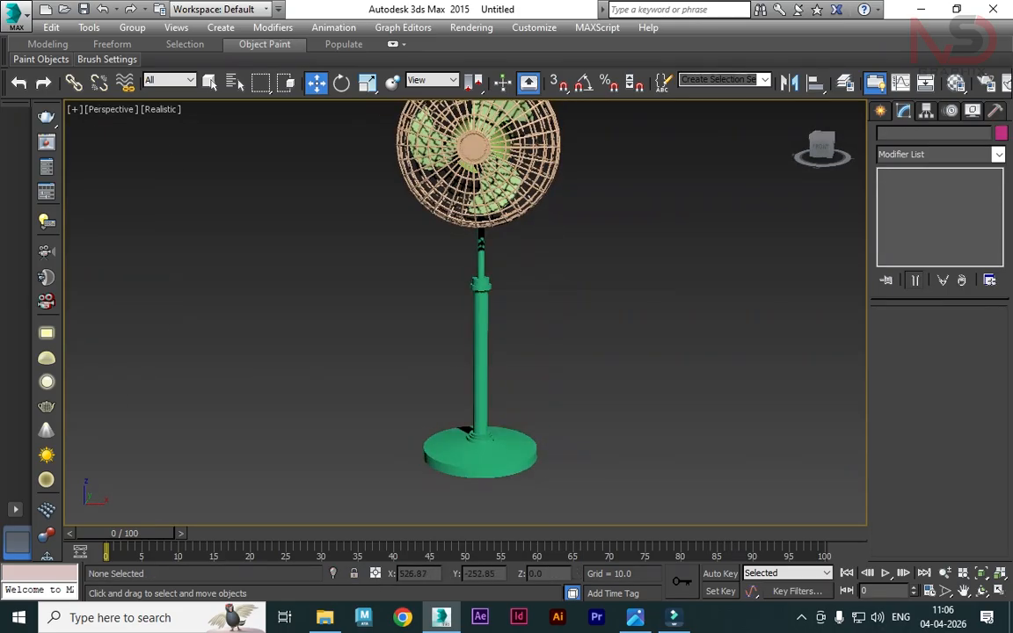
# - Fillet the profile vertex at the base's upper outer rim in the Front view with a large rounded radius
pyautogui.click(481, 357)
pyautogui.hotkey('alt', 'w')
pyautogui.rightClick(598, 228)
pyautogui.hotkey('alt', 'w')
pyautogui.moveTo(572, 440); pyautogui.dragTo(554, 193, button='middle')
pyautogui.moveTo(555, 457); pyautogui.dragTo(537, 132, button='middle')
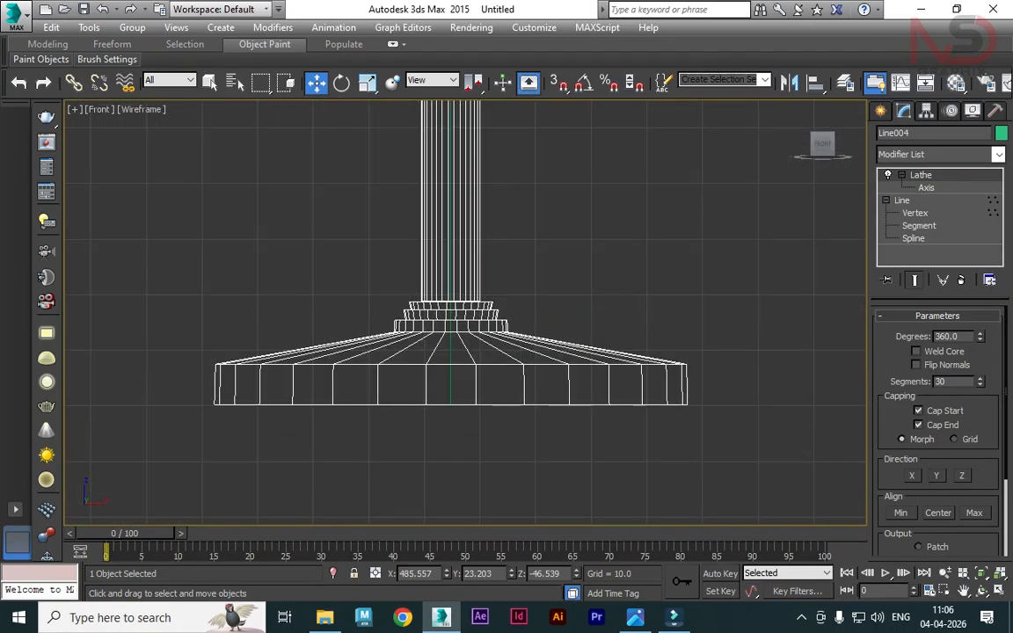
pyautogui.scroll(4, 704, 388)
pyautogui.press('1')
pyautogui.moveTo(620, 300); pyautogui.dragTo(687, 343)
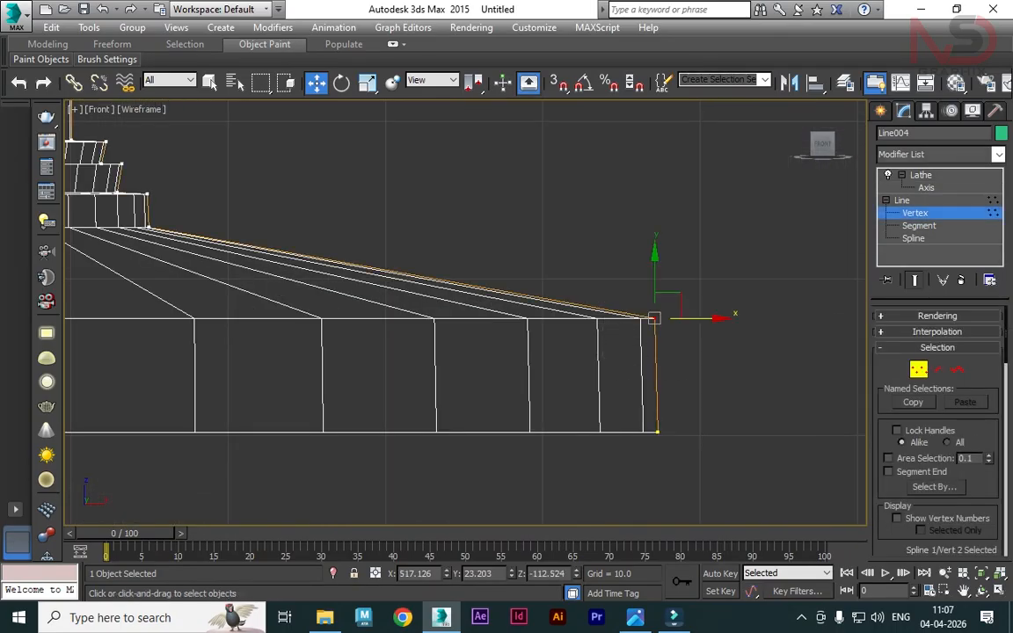
pyautogui.scroll(-10, 938, 422)
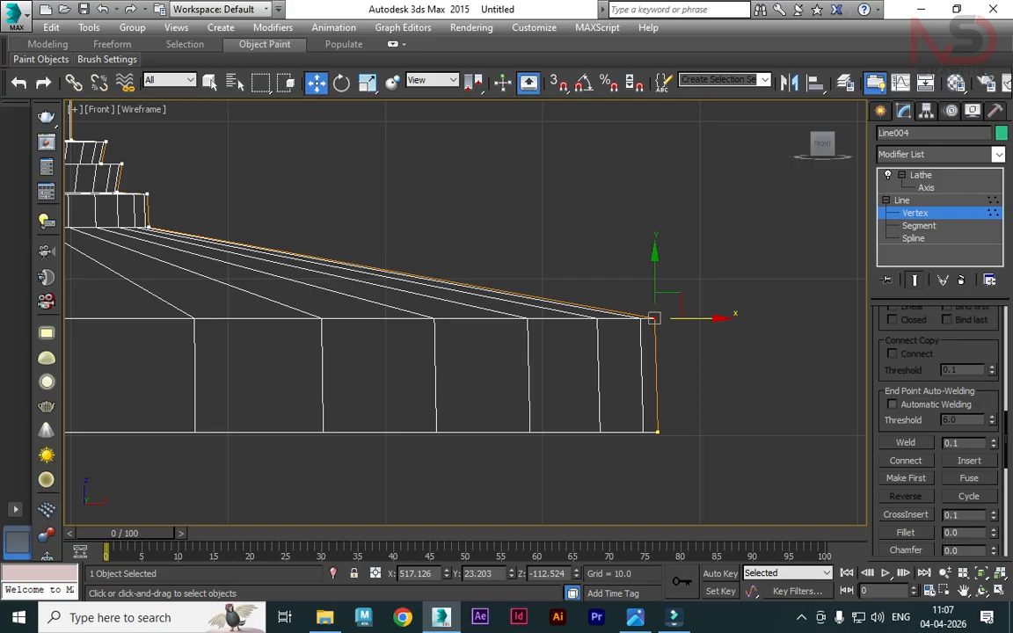
pyautogui.moveTo(654, 321); pyautogui.dragTo(653, 267)
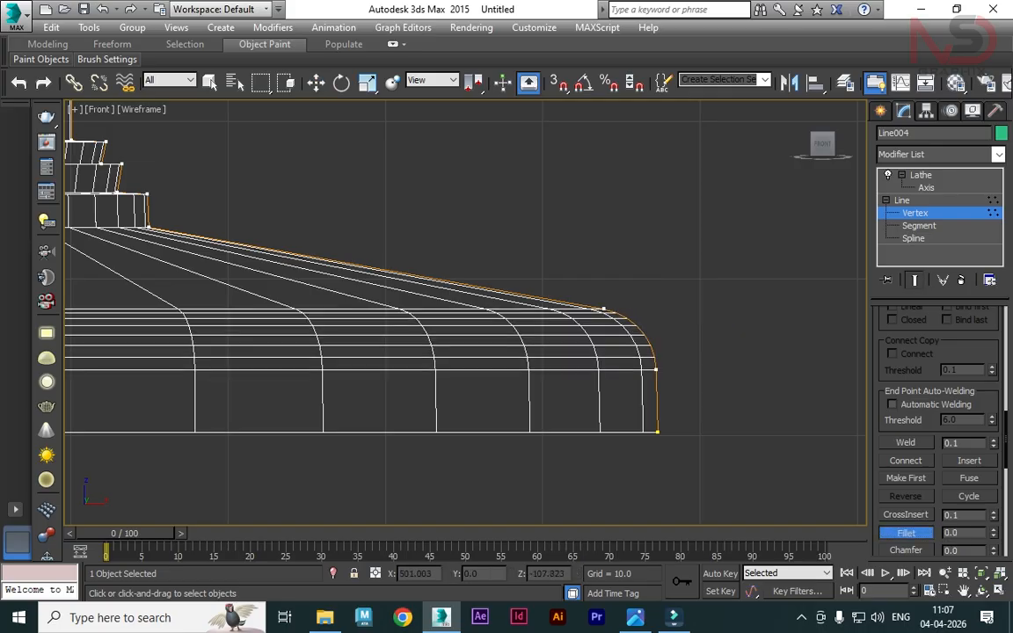
# - Fillet the upper outer corners of the three stepped rings above the base by about 0.285
pyautogui.moveTo(180, 178); pyautogui.dragTo(518, 352, button='middle')
pyautogui.scroll(2, 518, 352)
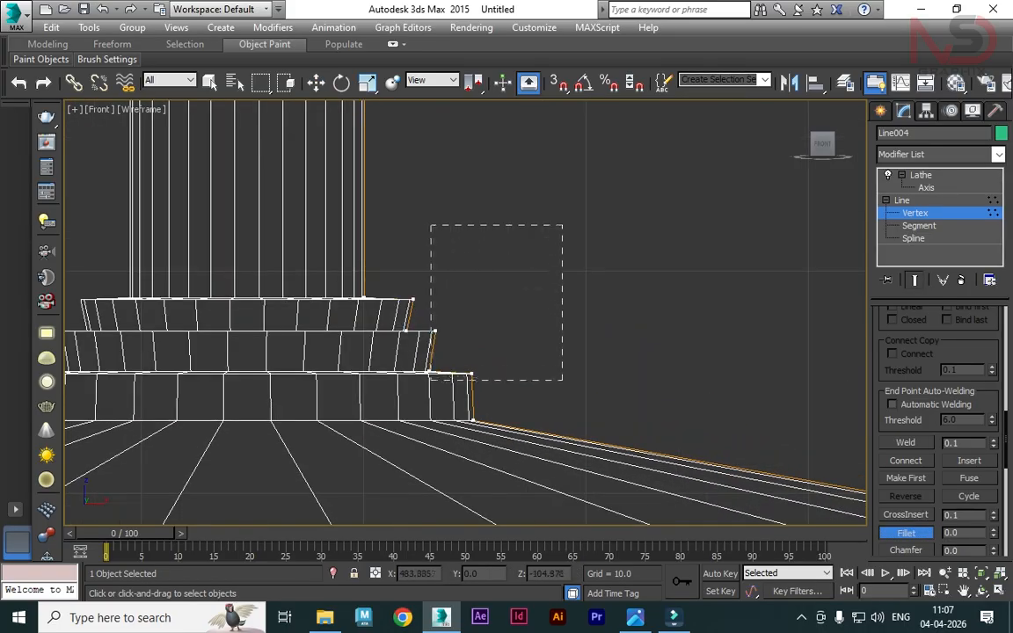
pyautogui.moveTo(413, 299); pyautogui.dragTo(413, 290)
pyautogui.moveTo(434, 330); pyautogui.dragTo(434, 321)
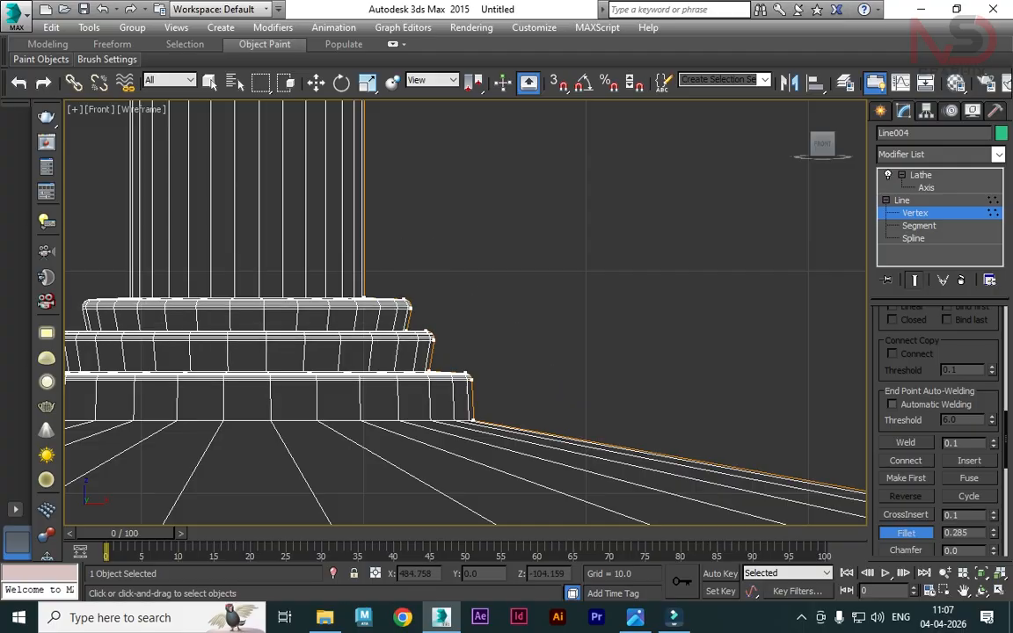
# - Fillet the profile corners of the collar where the upper pole meets the lower pole
pyautogui.scroll(-2, 452, 227)
pyautogui.scroll(-3, 450, 309)
pyautogui.moveTo(451, 309); pyautogui.dragTo(500, 465, button='middle')
pyautogui.scroll(-3, 563, 396)
pyautogui.moveTo(565, 119); pyautogui.dragTo(520, 373, button='middle')
pyautogui.scroll(6, 497, 314)
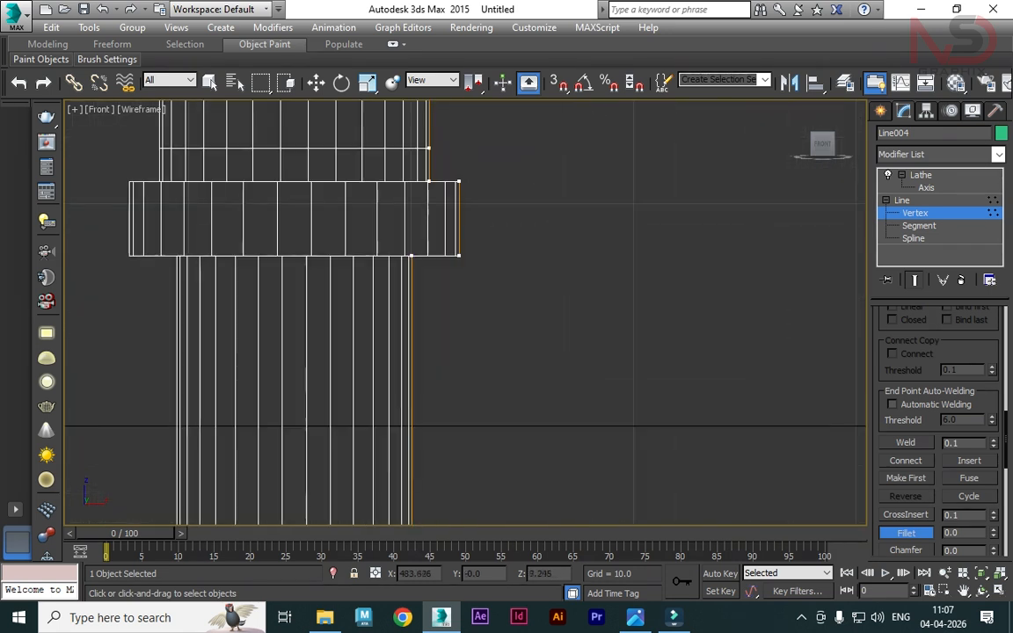
pyautogui.moveTo(484, 174); pyautogui.dragTo(552, 302, button='middle')
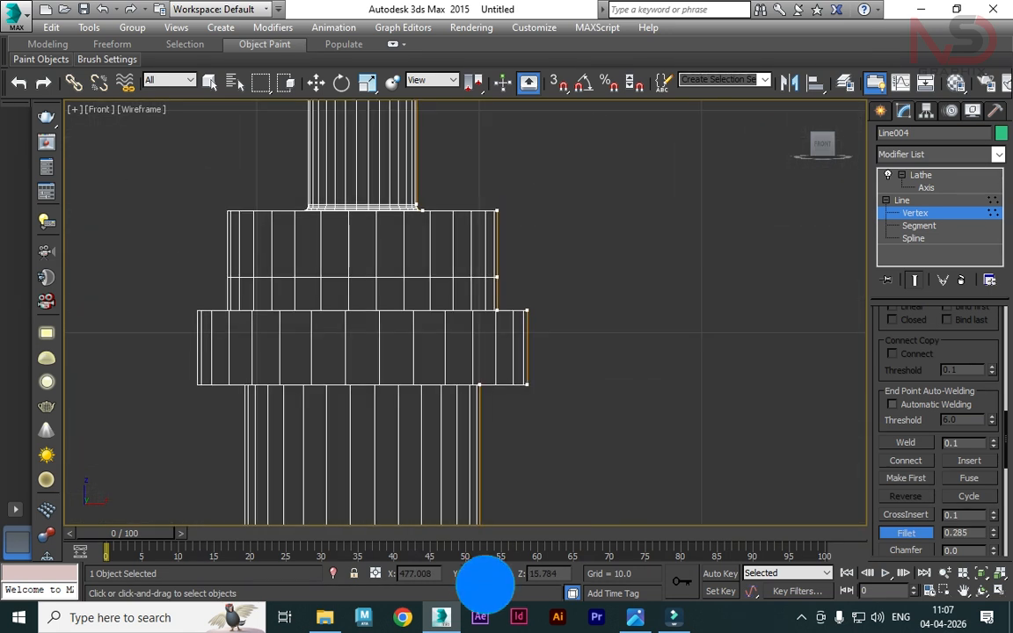
pyautogui.moveTo(497, 210); pyautogui.dragTo(497, 201)
pyautogui.click(528, 311)
pyautogui.moveTo(556, 294); pyautogui.dragTo(527, 378)
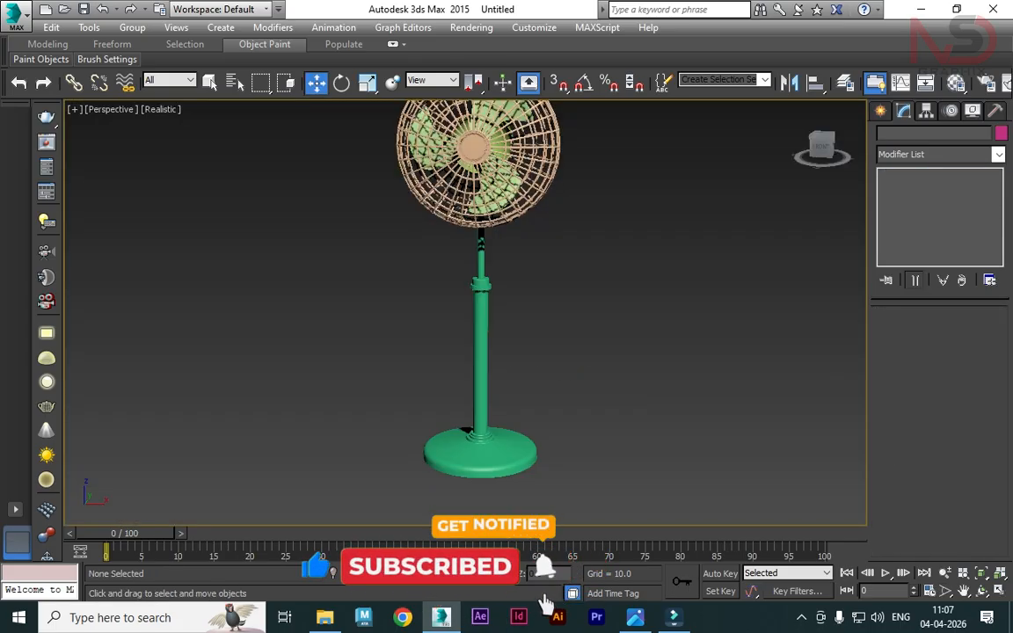
# - Select all five fan parts in the Perspective view and set their object color to black
pyautogui.keyDown('alt'); pyautogui.moveTo(475, 304); pyautogui.dragTo(491, 321, button='middle'); pyautogui.keyUp('alt')
pyautogui.scroll(-3, 482, 304)
pyautogui.moveTo(628, 155); pyautogui.dragTo(456, 272)
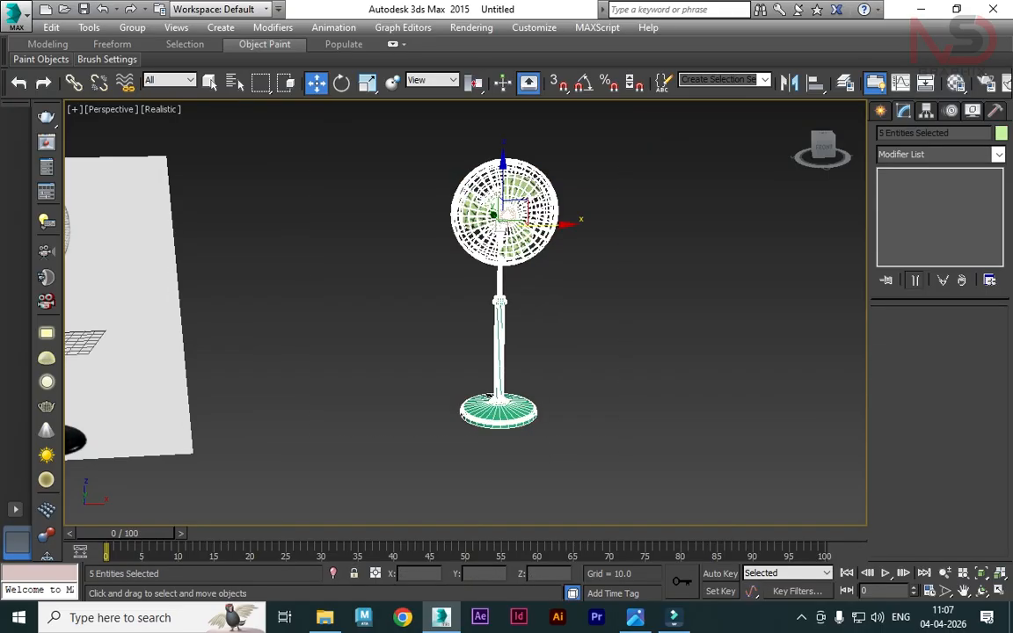
pyautogui.click(1001, 133)
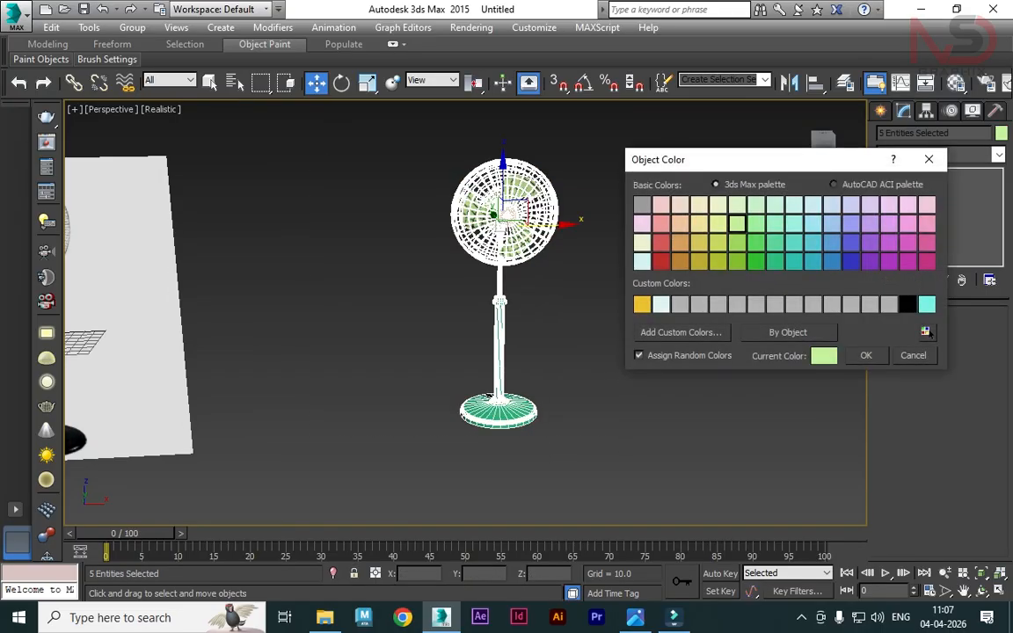
pyautogui.click(866, 356)
pyautogui.click(695, 352)
pyautogui.scroll(3, 502, 220)
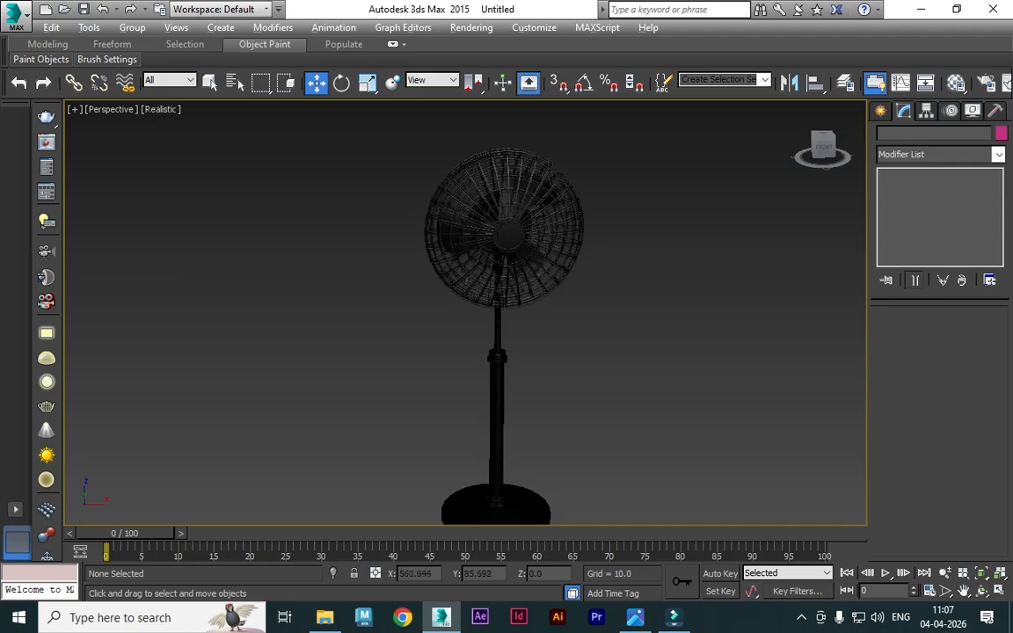
pyautogui.scroll(-3, 528, 264)
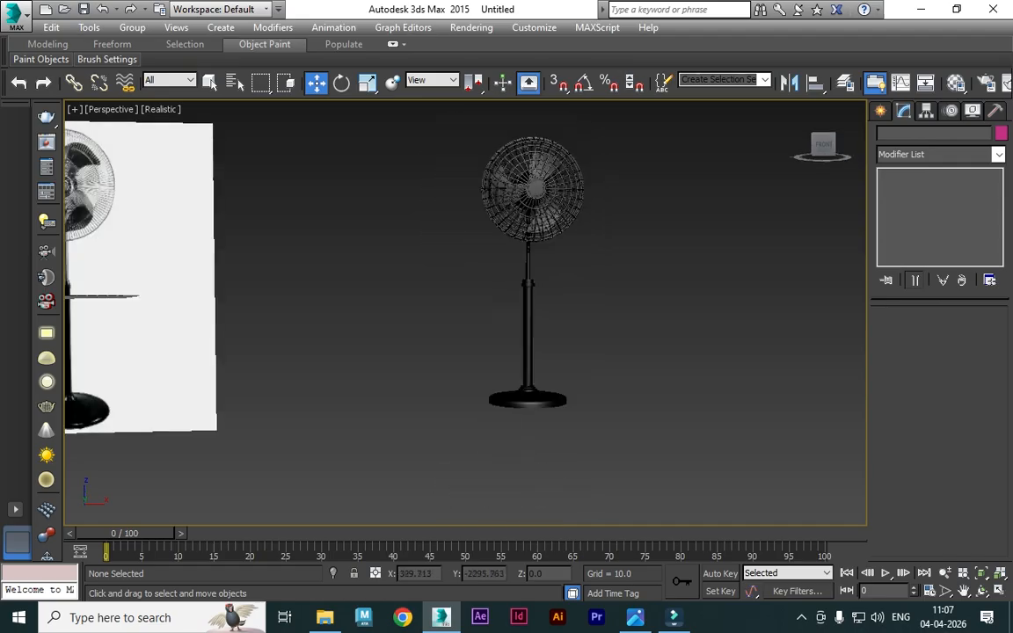